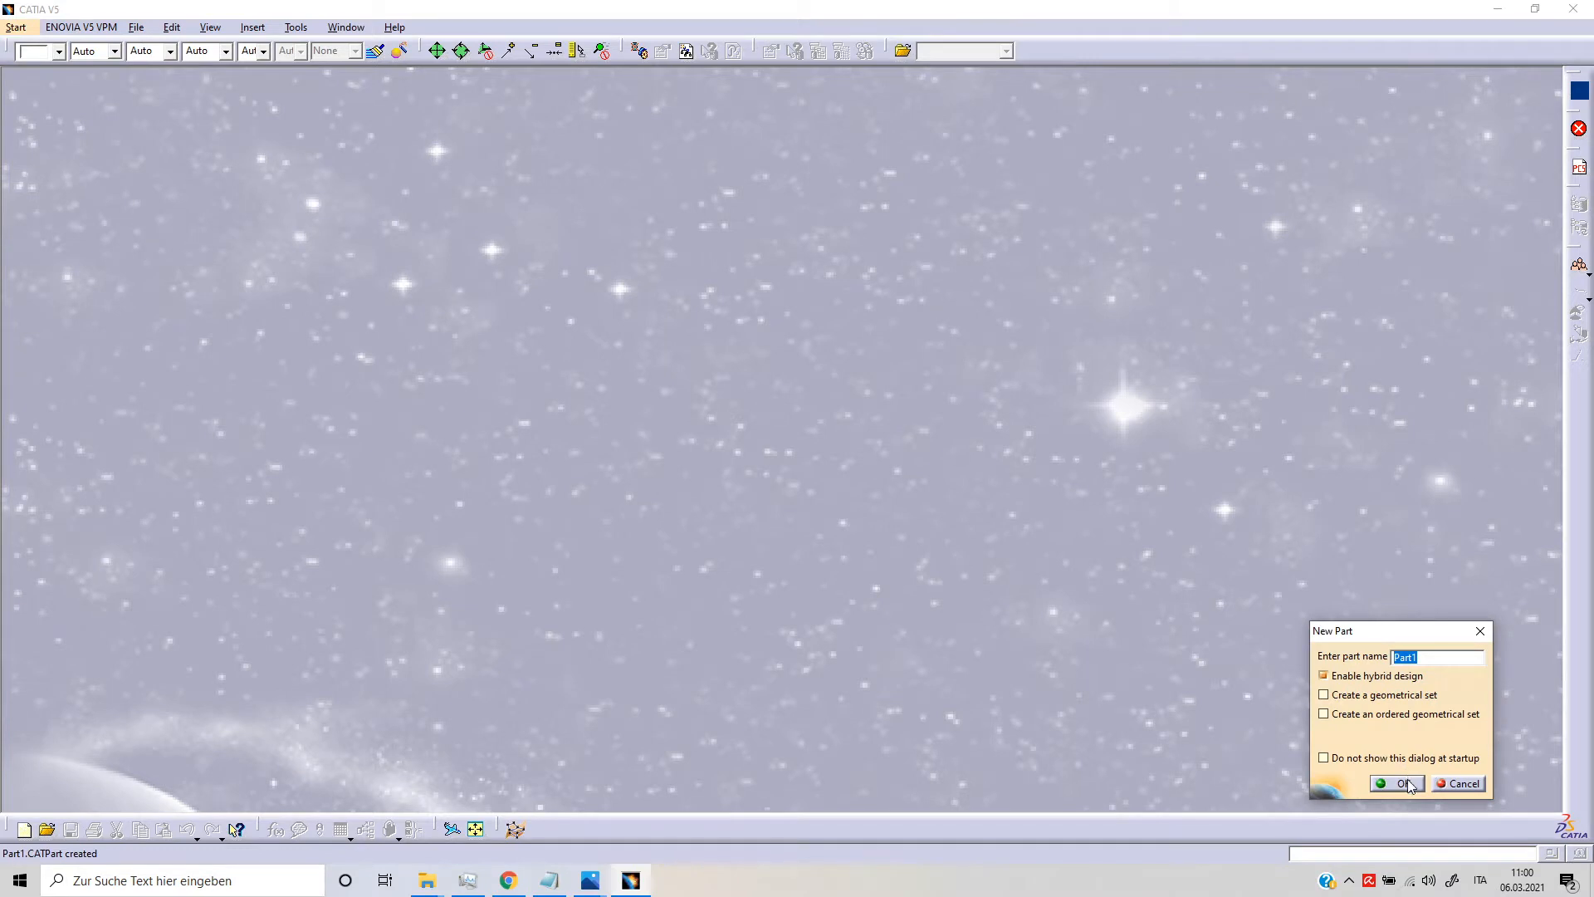
Step: Create the new part Part1 with hybrid design enabled and hide its xy, yz and zx planes
{"action": "left_click", "coordinate": [1403, 783]}
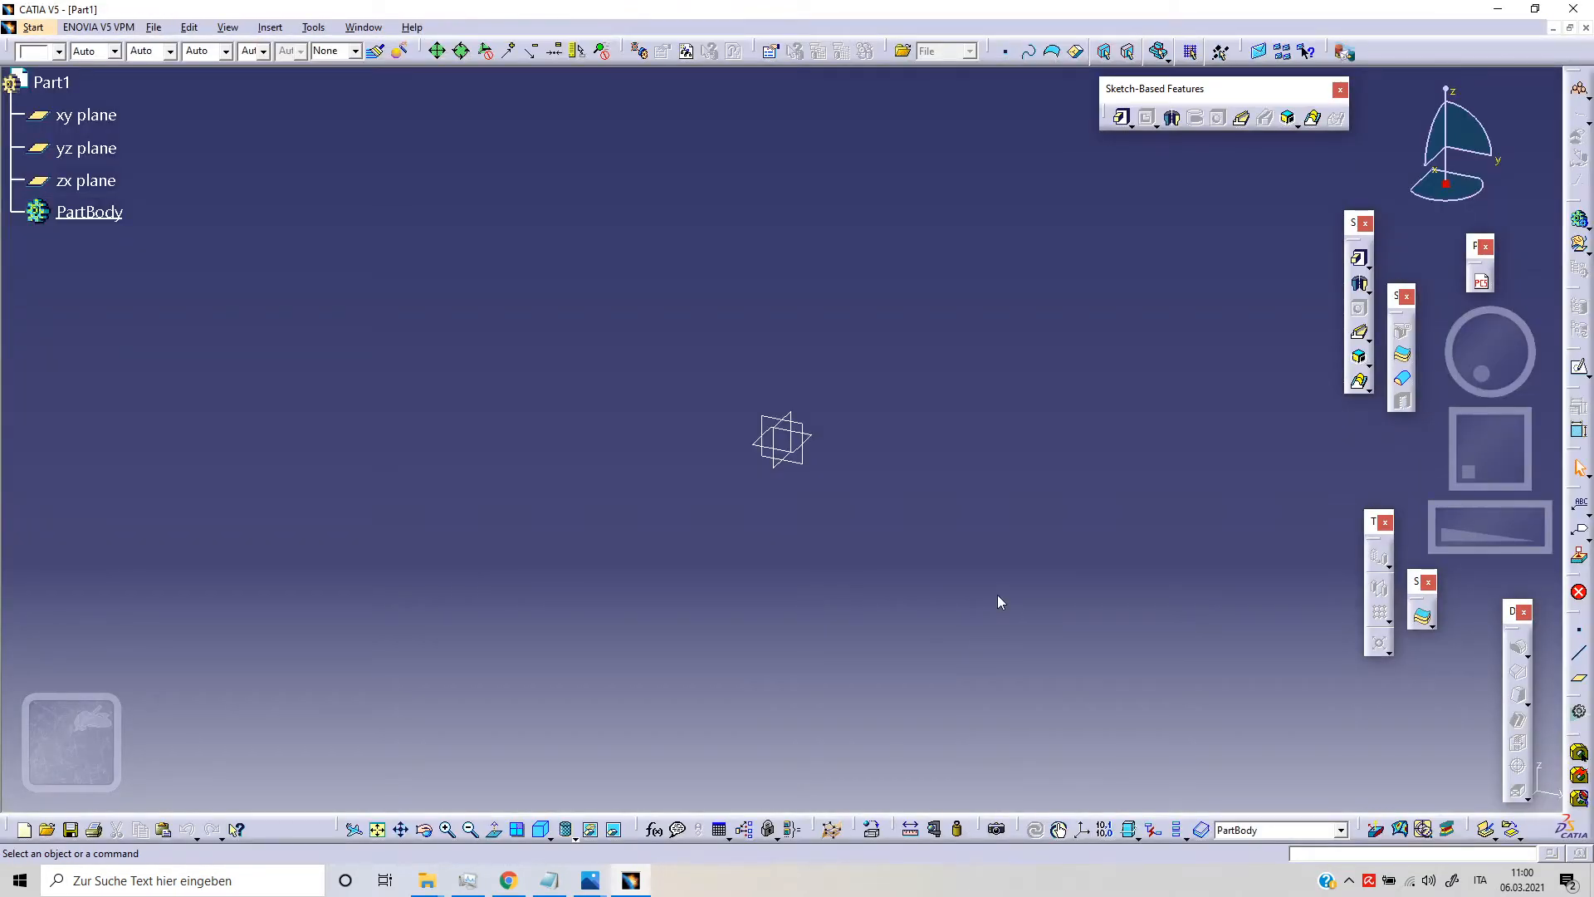
{"action": "left_click_drag", "start_coordinate": [1014, 577], "coordinate": [605, 291]}
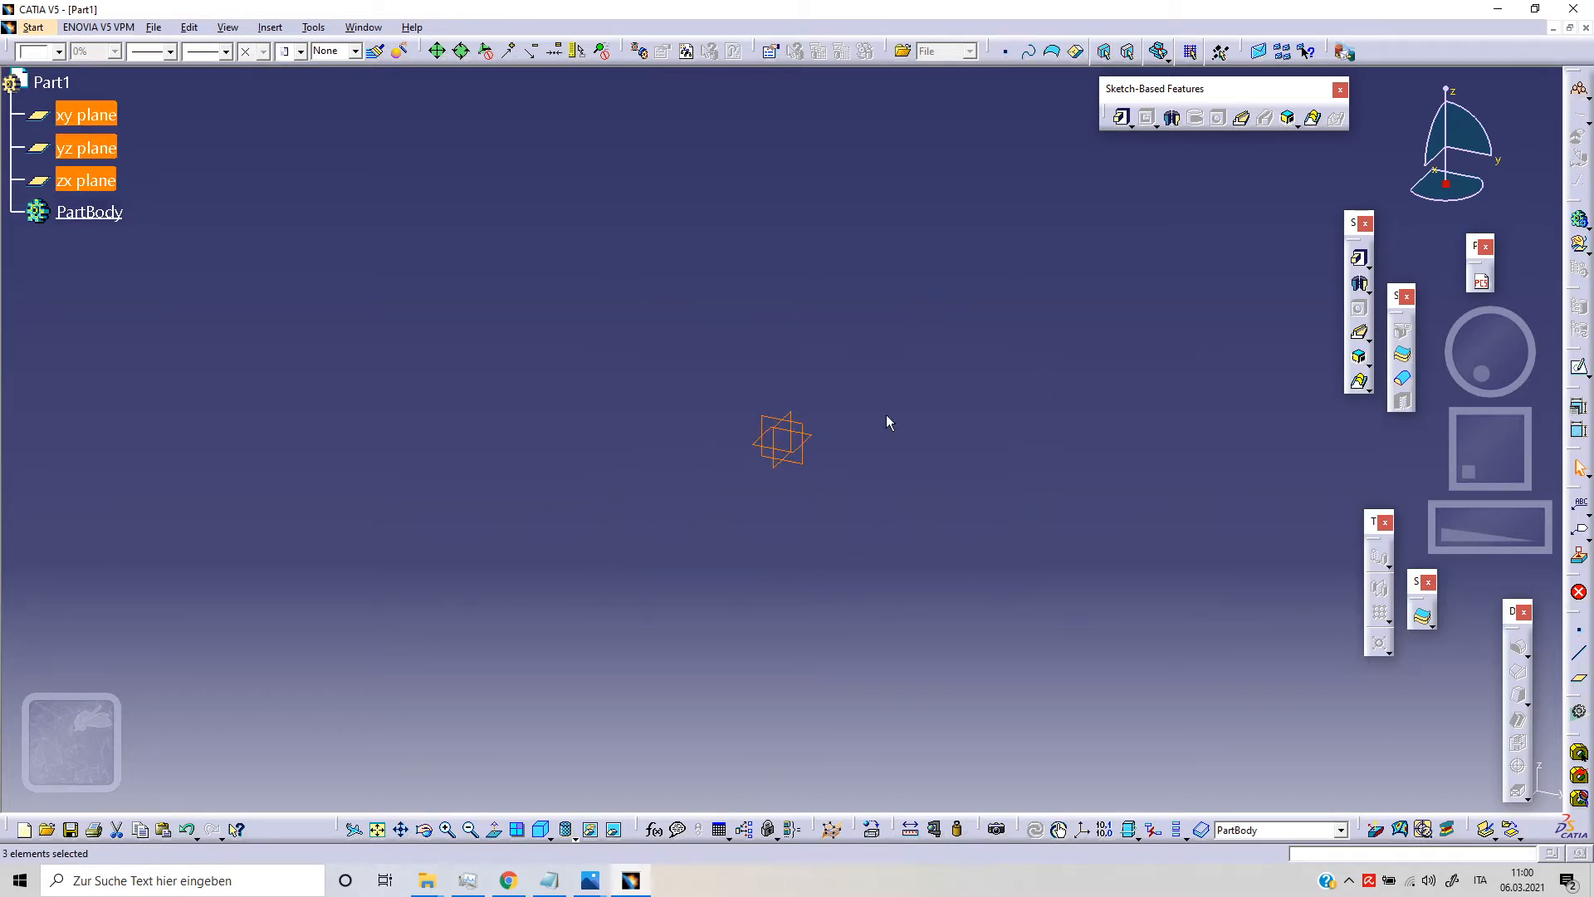
{"action": "right_click", "coordinate": [115, 148]}
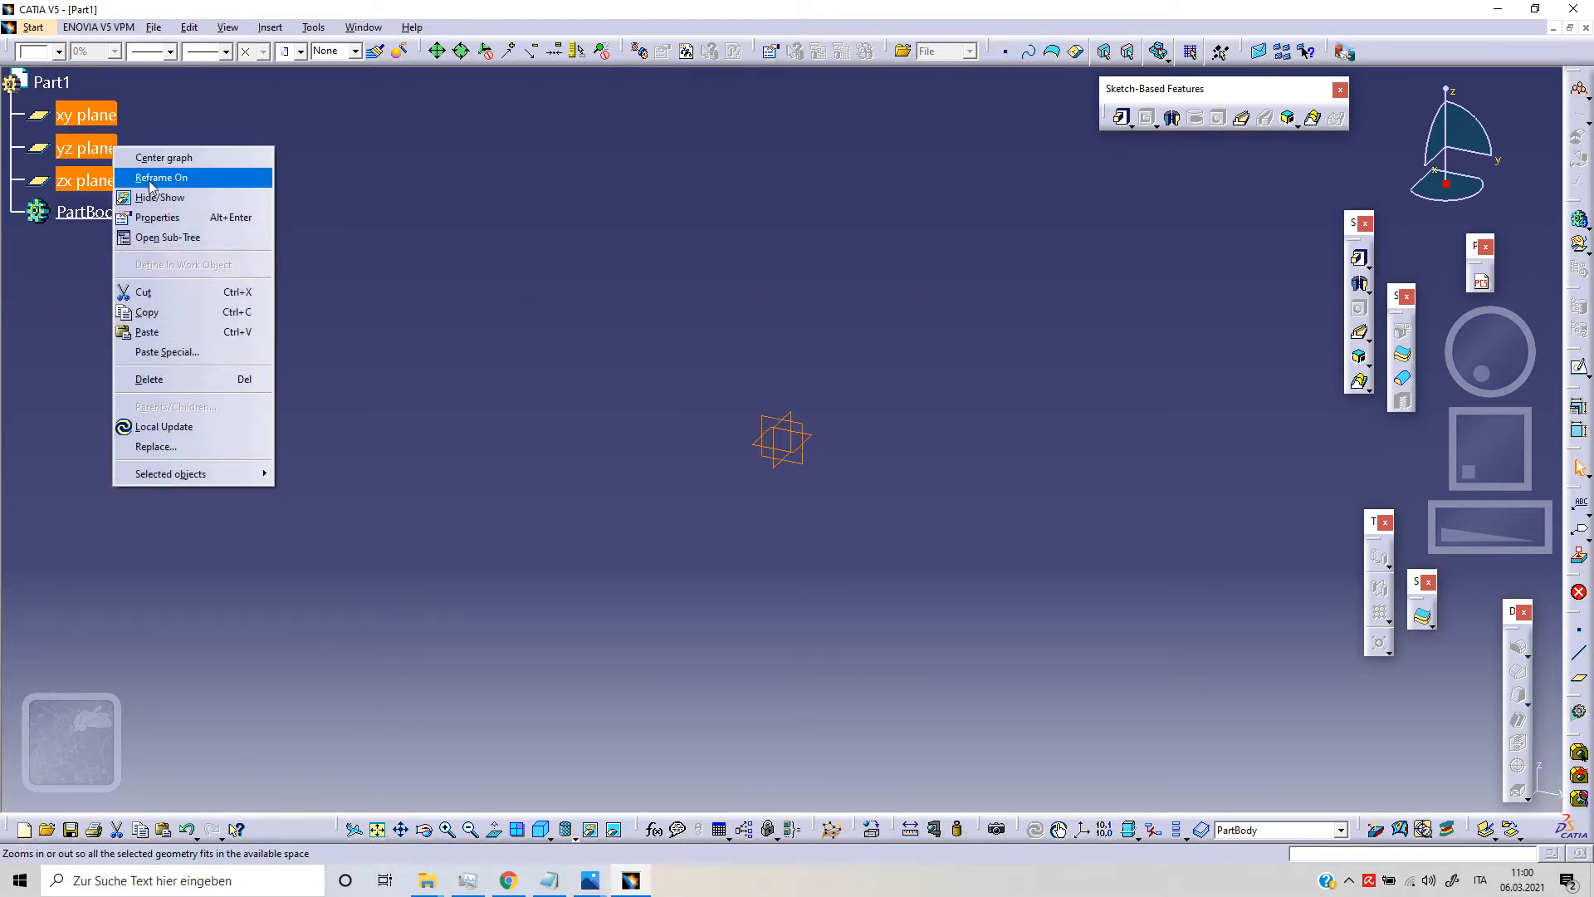
{"action": "left_click", "coordinate": [174, 199]}
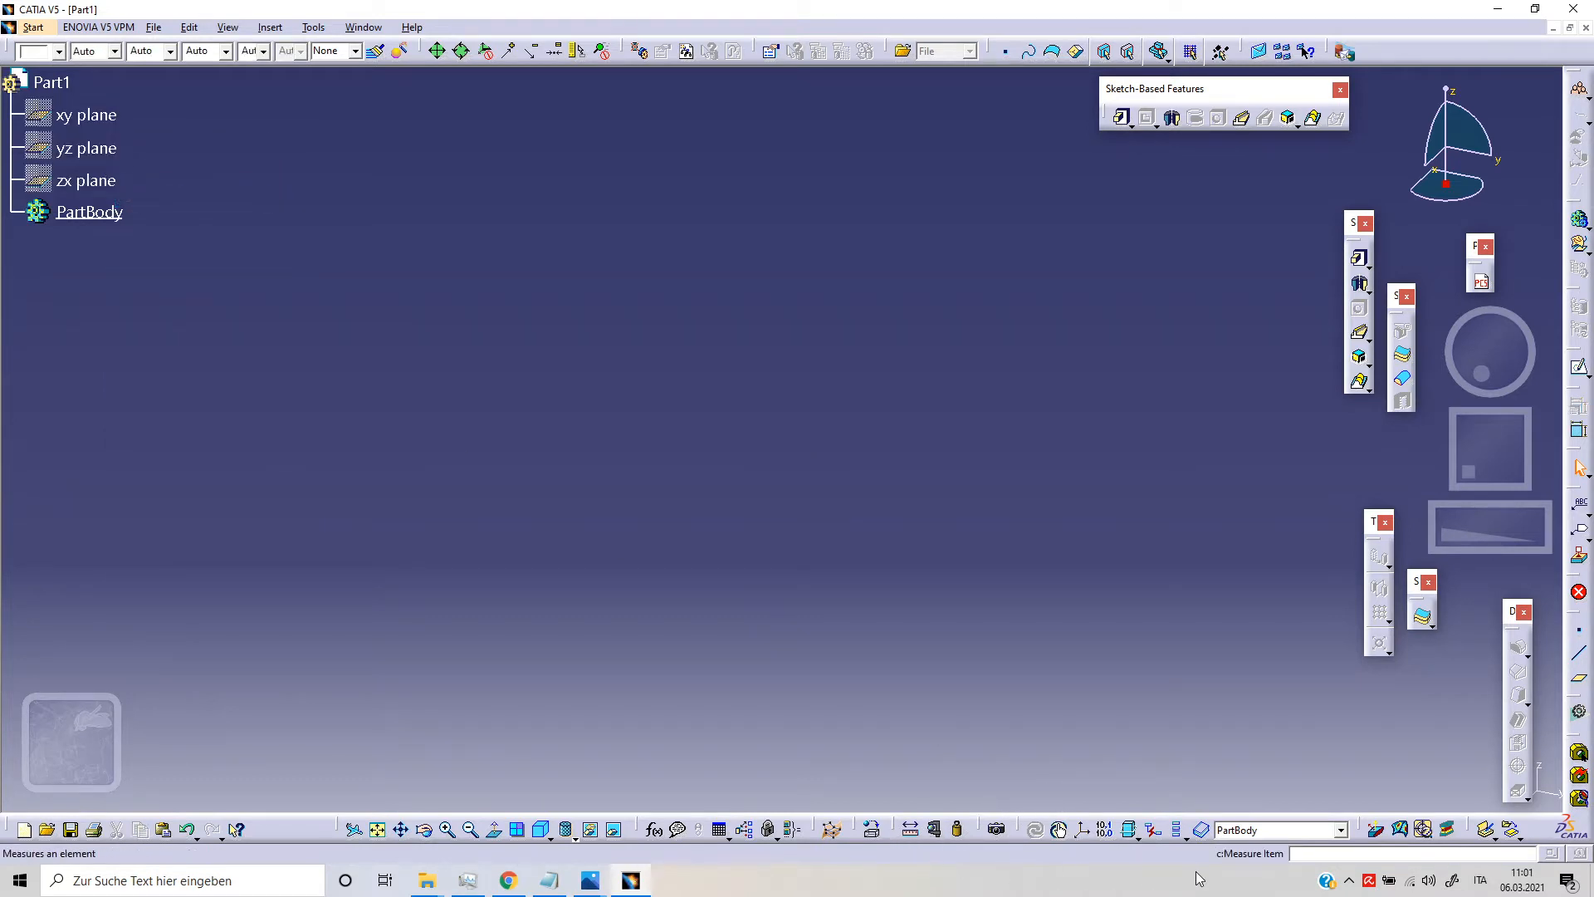
Step: Insert a standard axis system with default settings and open a sketch on its xy plane
{"action": "left_click", "coordinate": [1084, 829]}
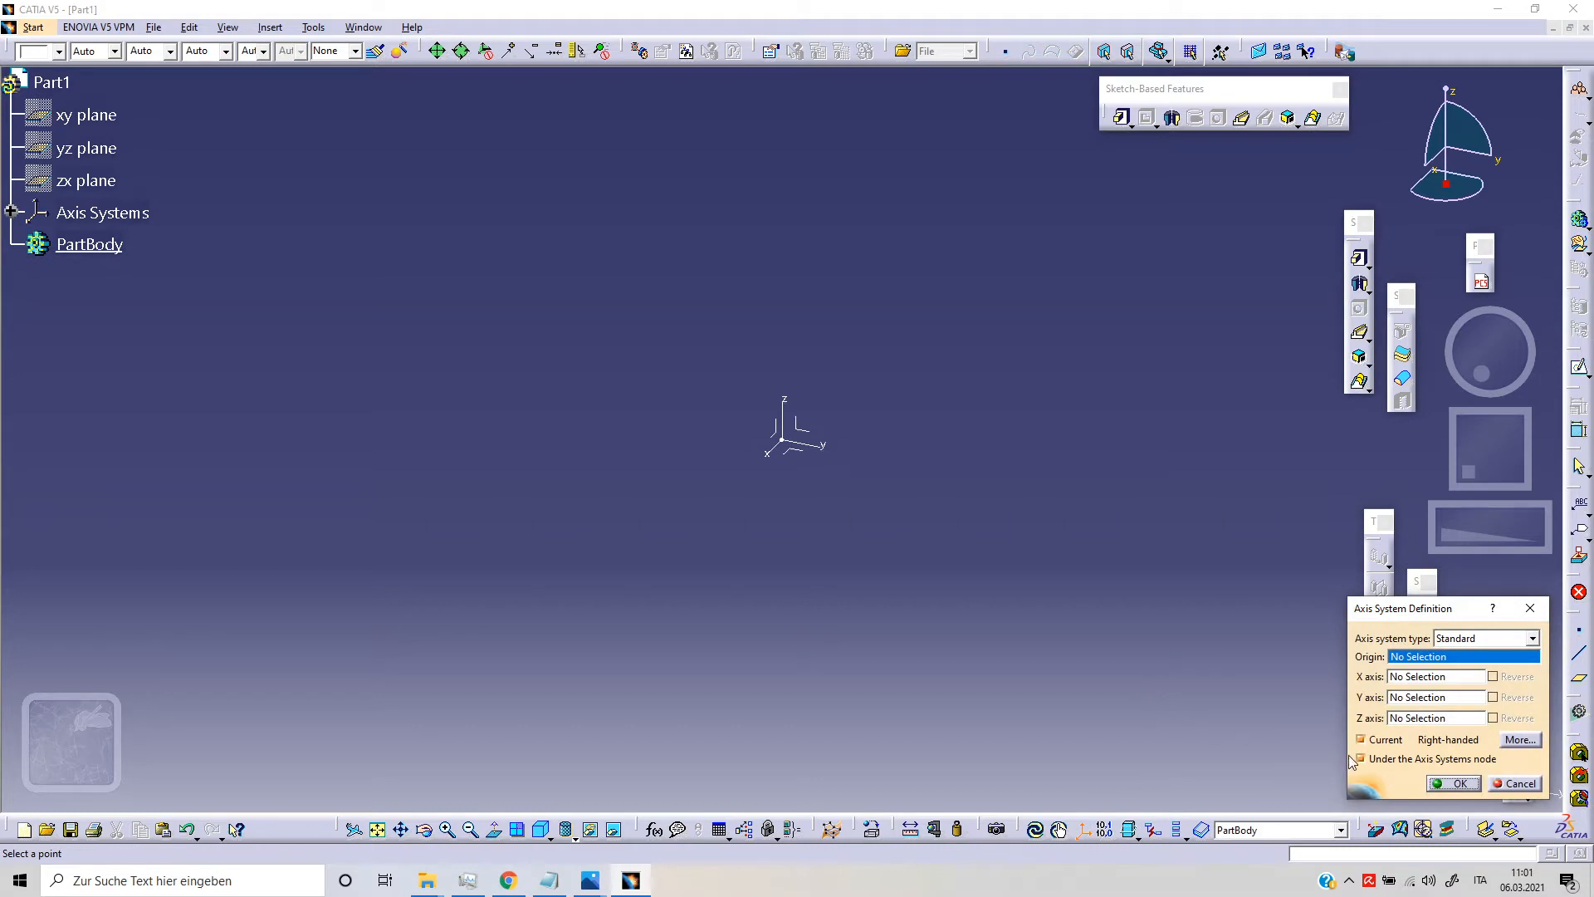
{"action": "left_click", "coordinate": [1449, 783]}
{"action": "left_click", "coordinate": [791, 453]}
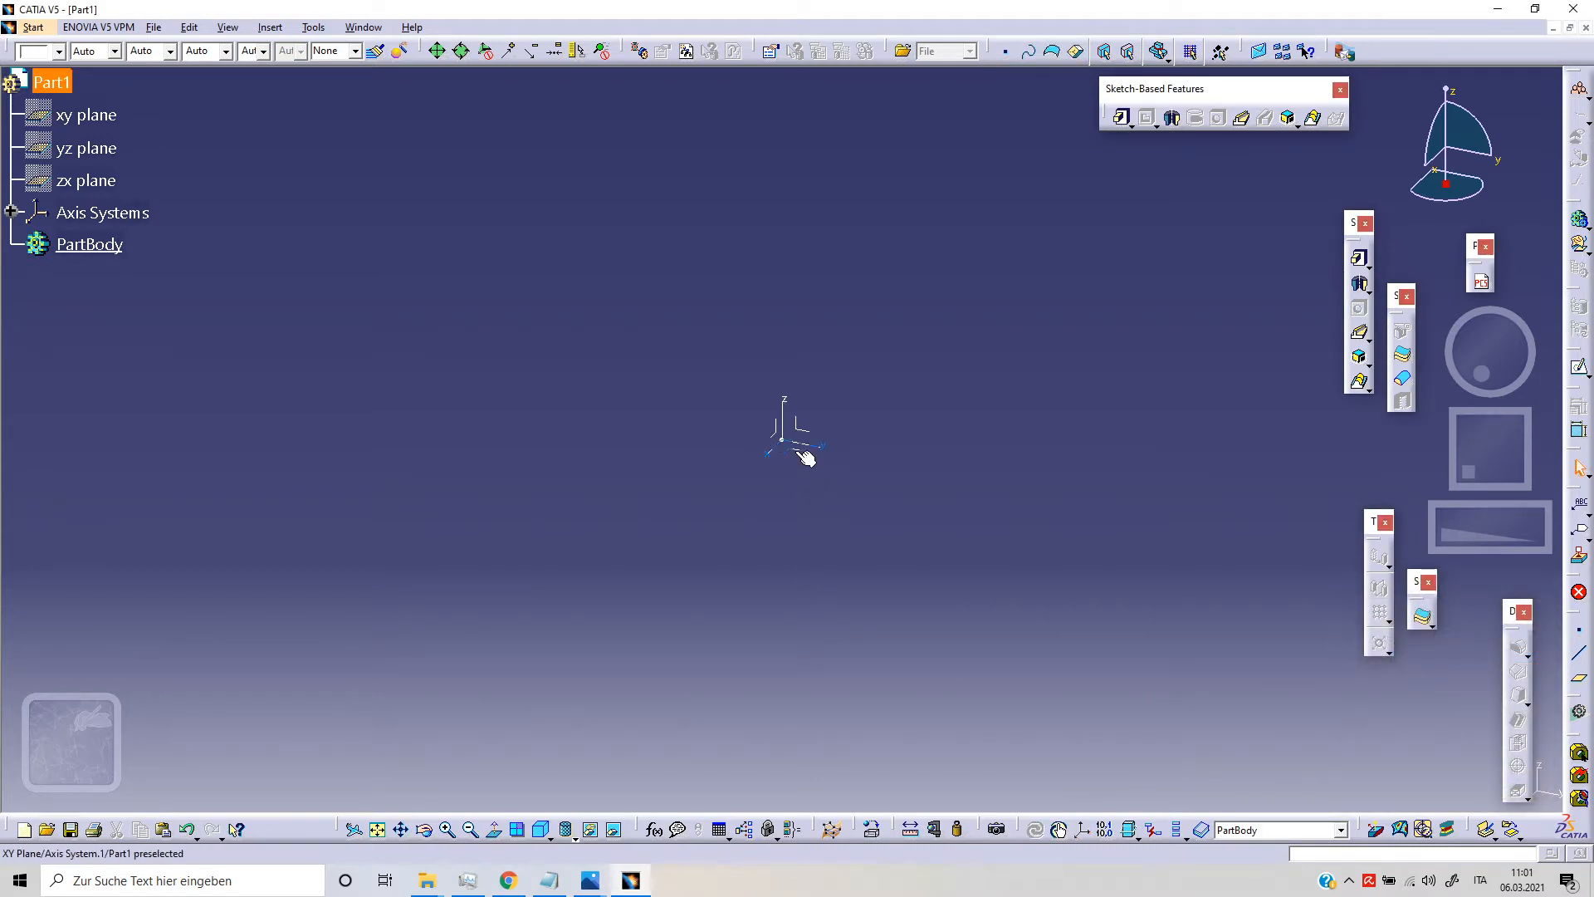
{"action": "left_click", "coordinate": [1578, 367]}
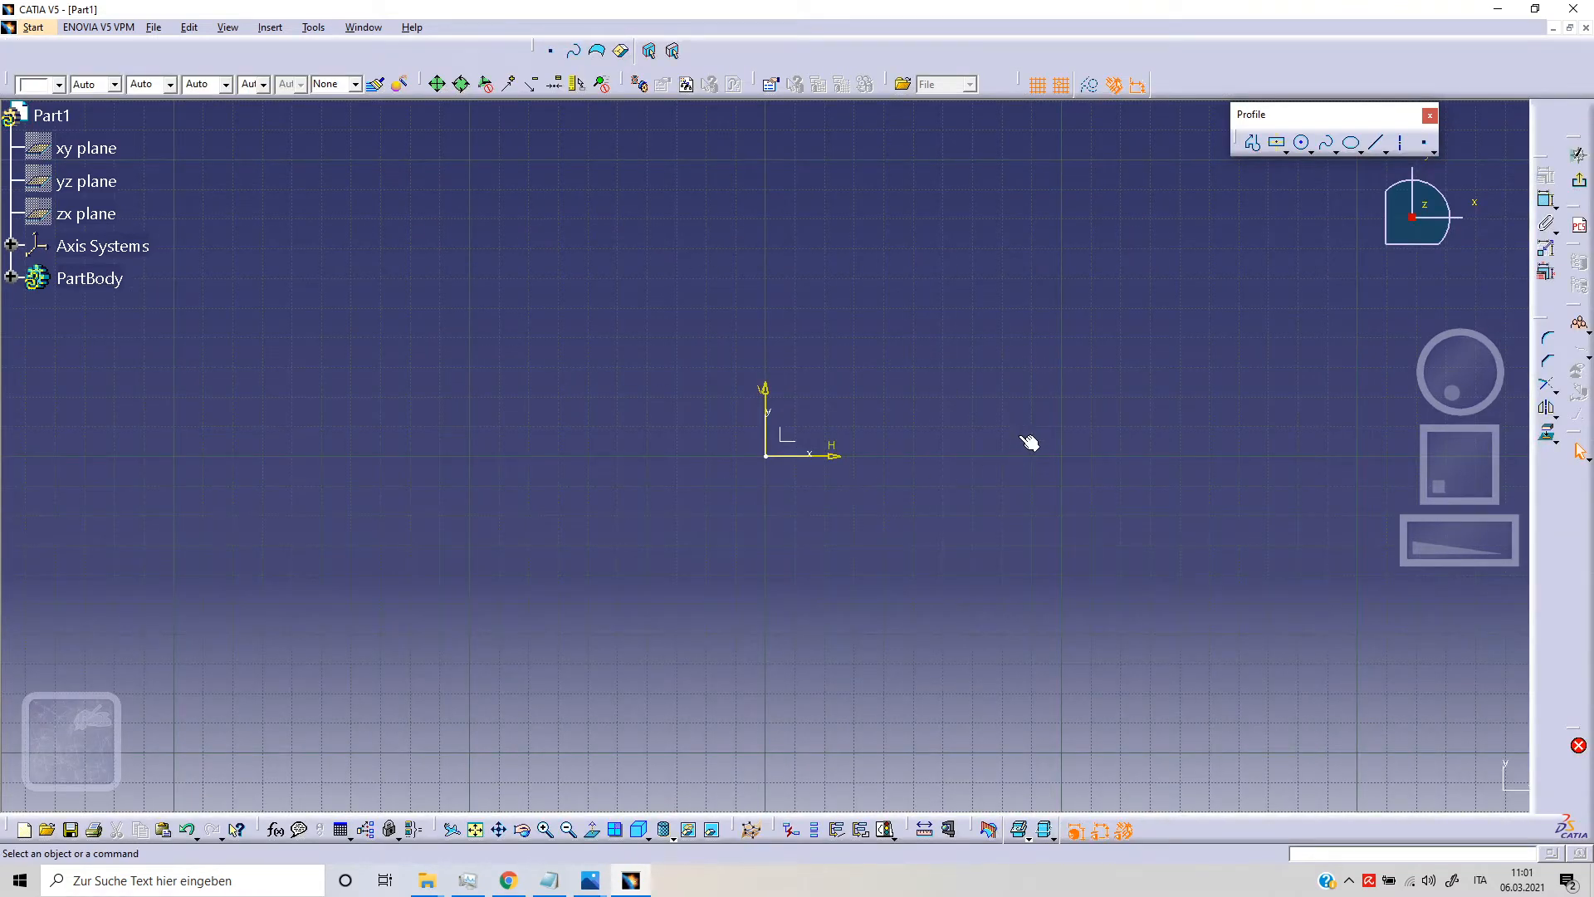
Step: Draw a two-point rectangle about 90 by 70 mm, with its lower-left corner at H 30 mm, V 40 mm
{"action": "left_click", "coordinate": [1284, 153]}
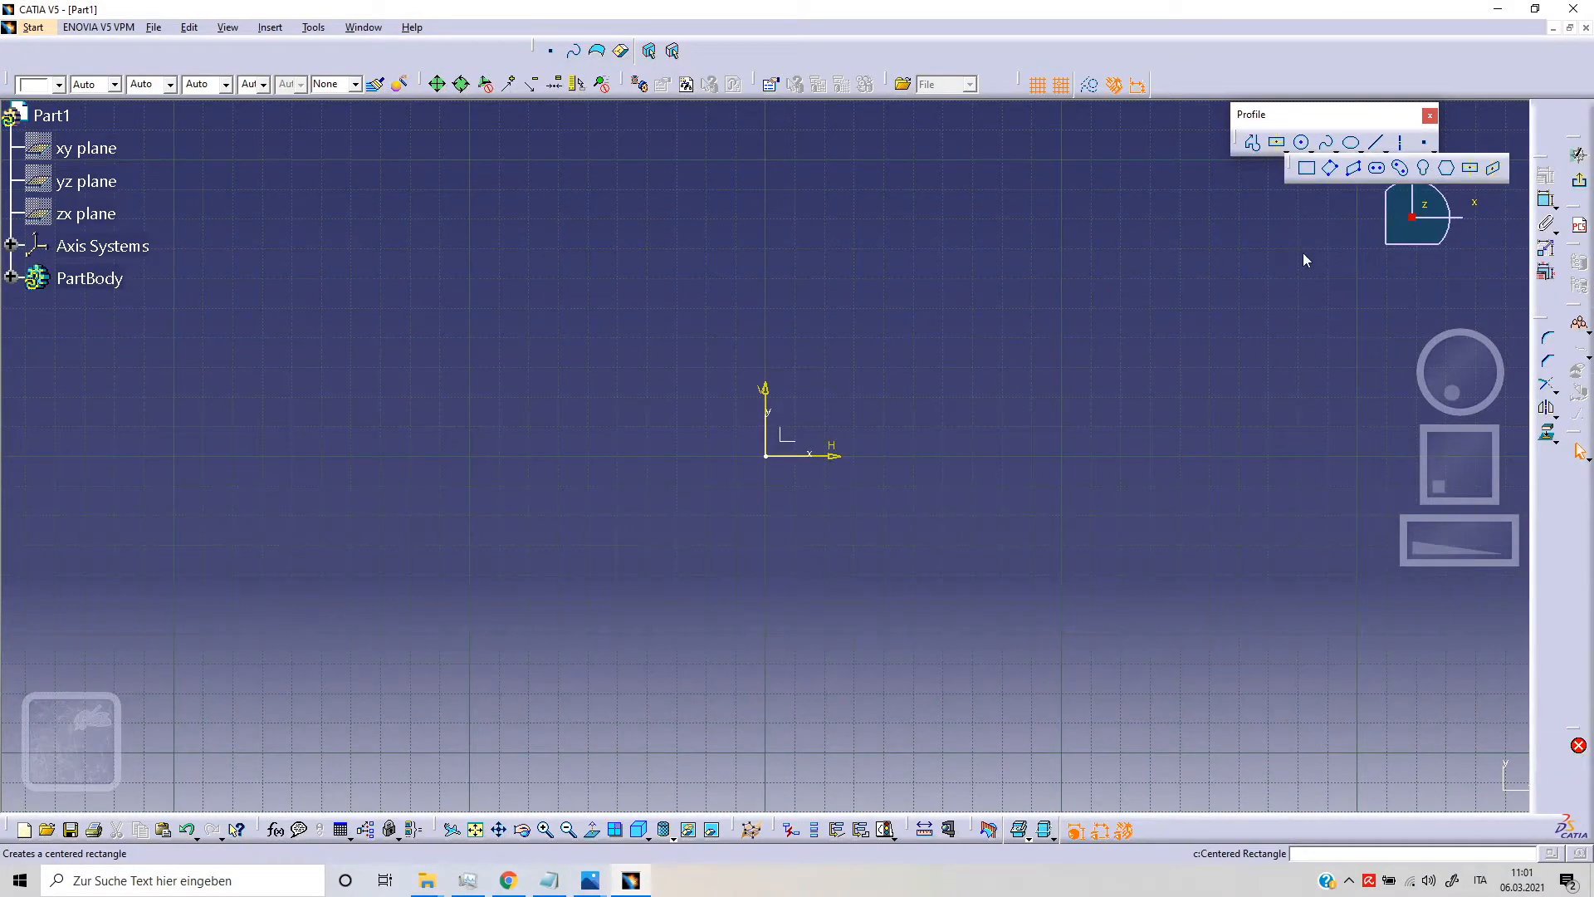
{"action": "left_click", "coordinate": [1308, 170]}
{"action": "middle_click_drag", "start_coordinate": [1010, 332], "coordinate": [804, 387]}
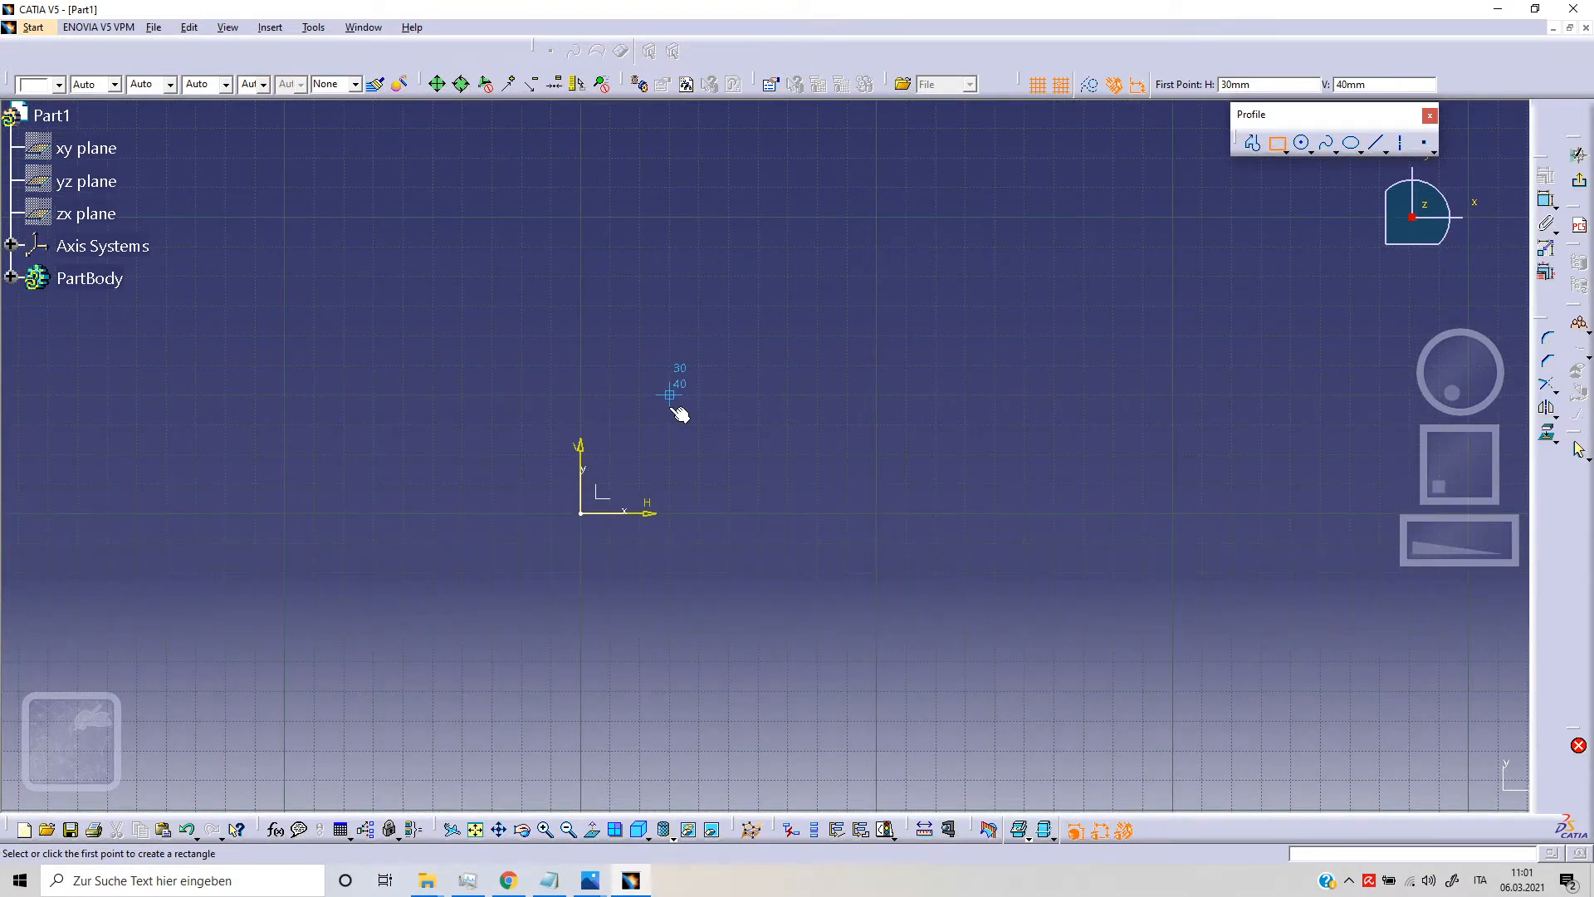
{"action": "left_click", "coordinate": [669, 396]}
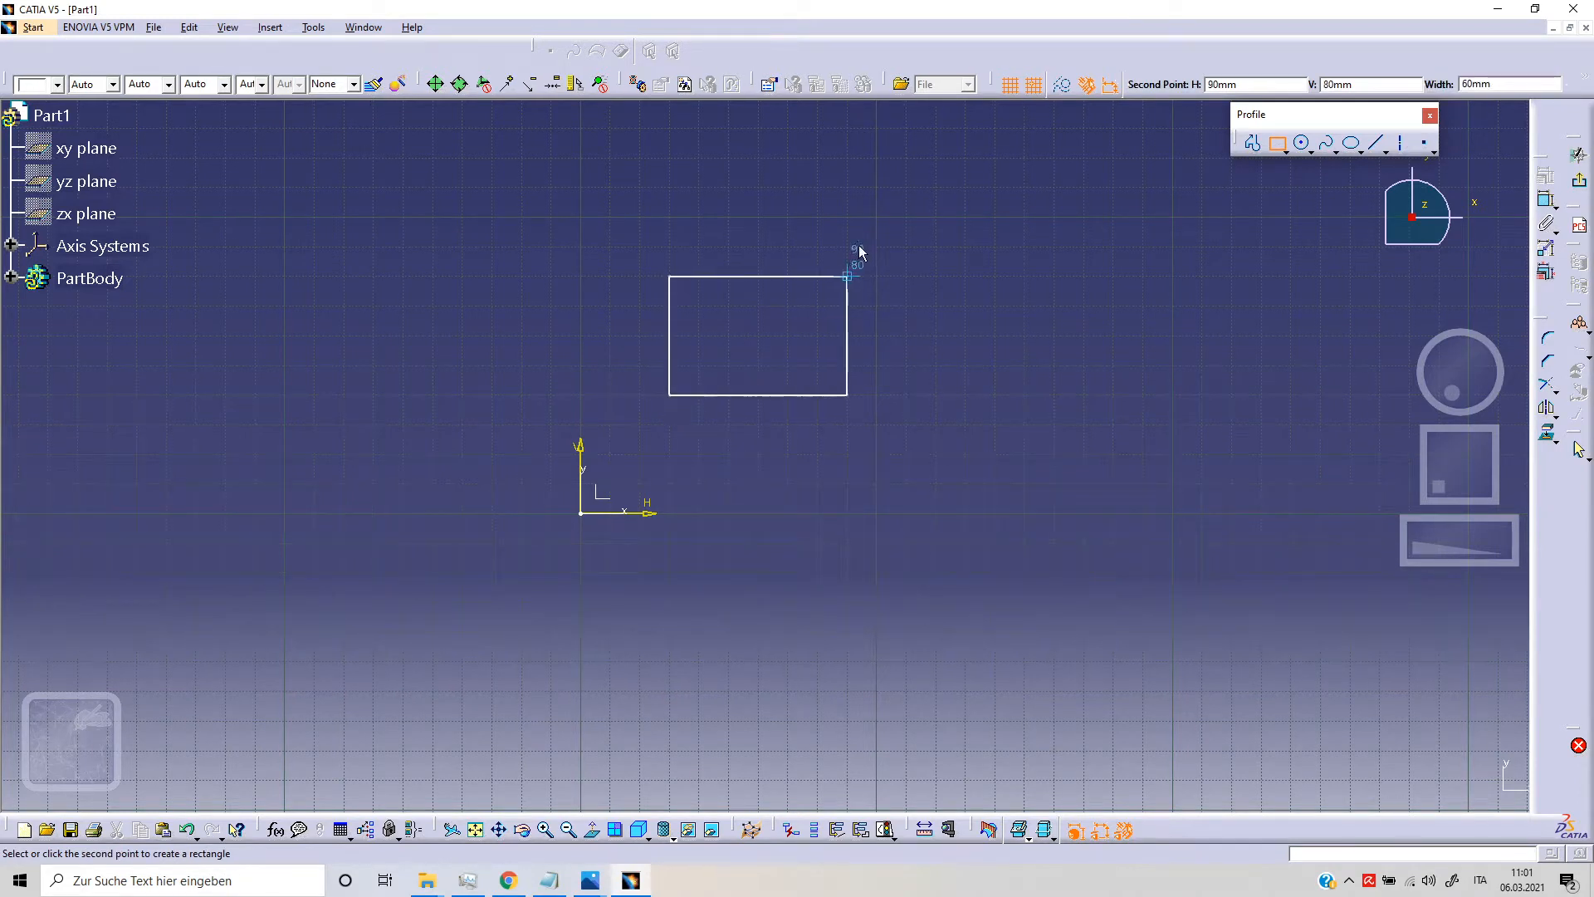
{"action": "left_click", "coordinate": [937, 188]}
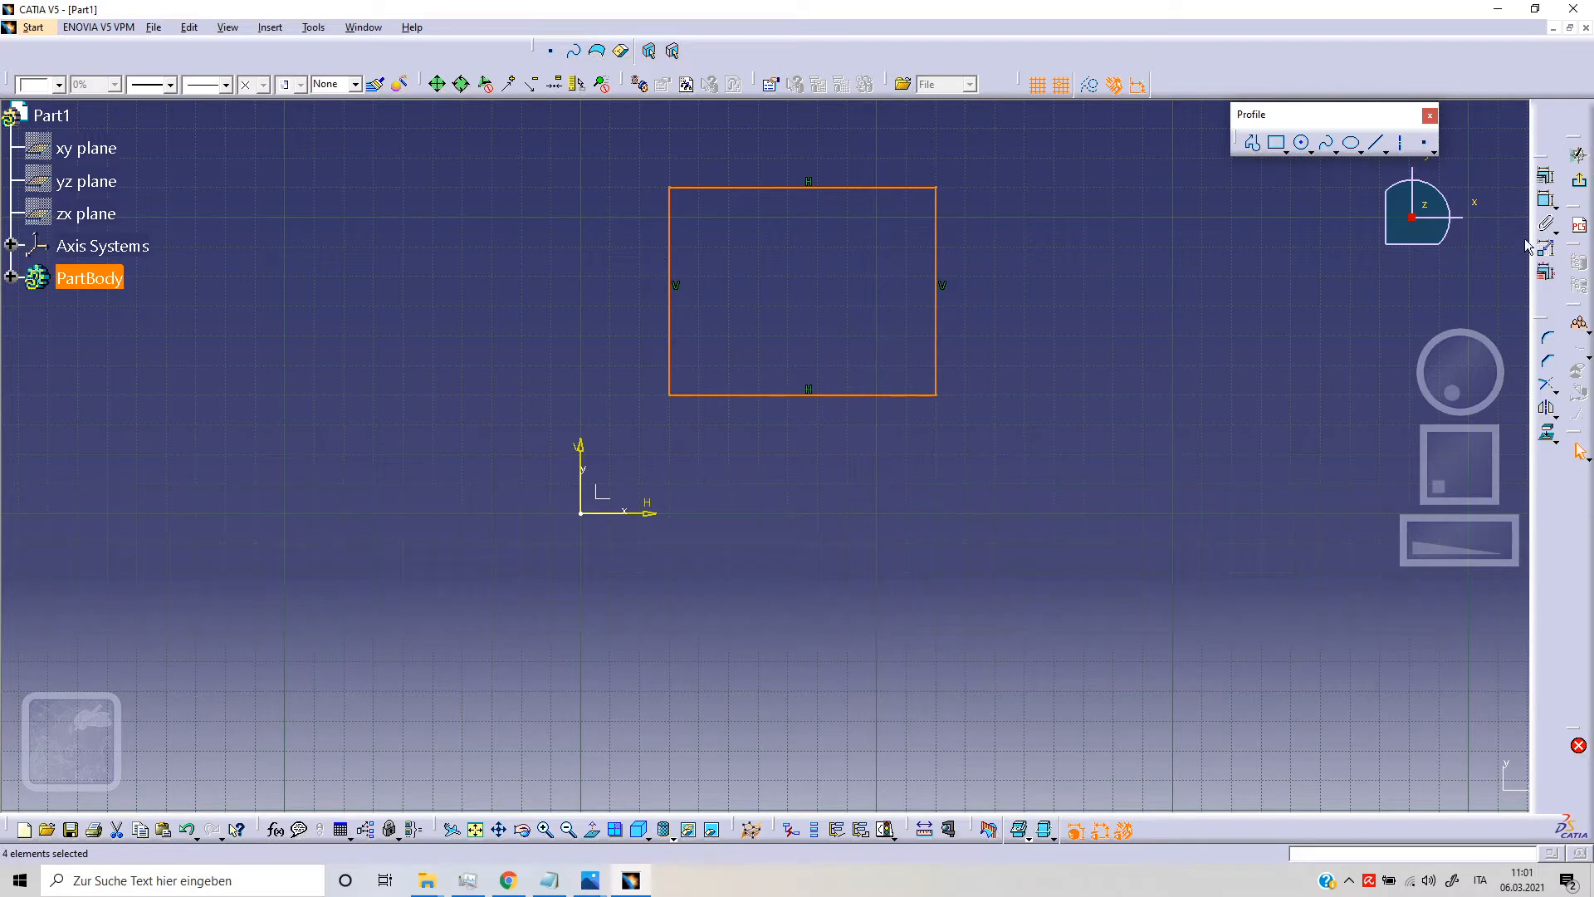
Step: Review the constraints defined on the rectangle and check the sketch solving status
{"action": "left_click", "coordinate": [1546, 179]}
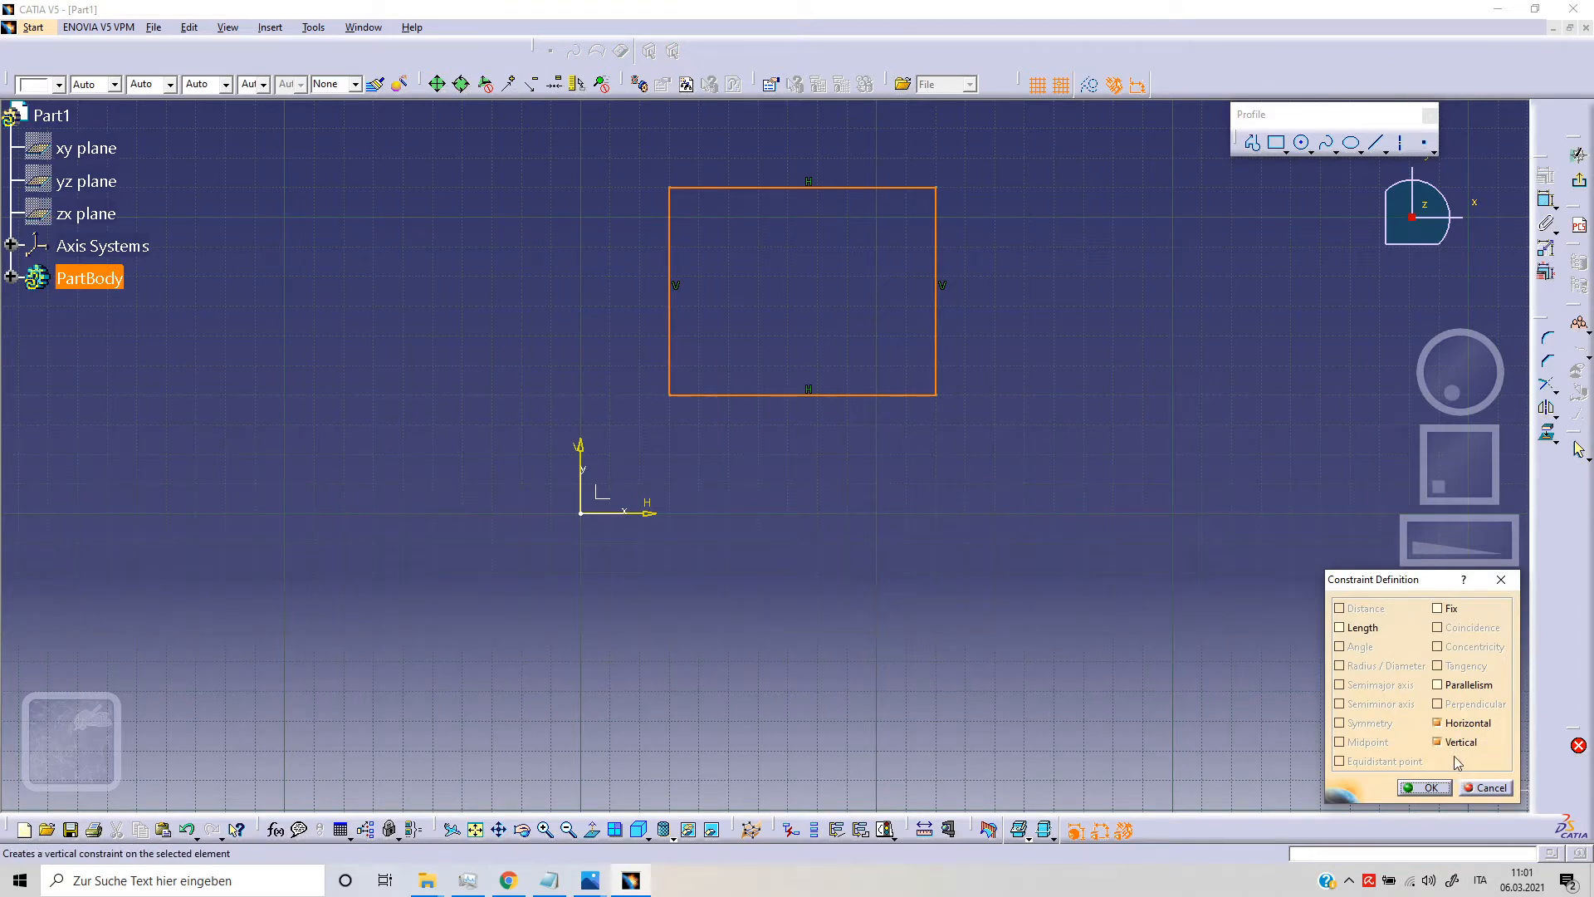
{"action": "left_click", "coordinate": [1443, 789]}
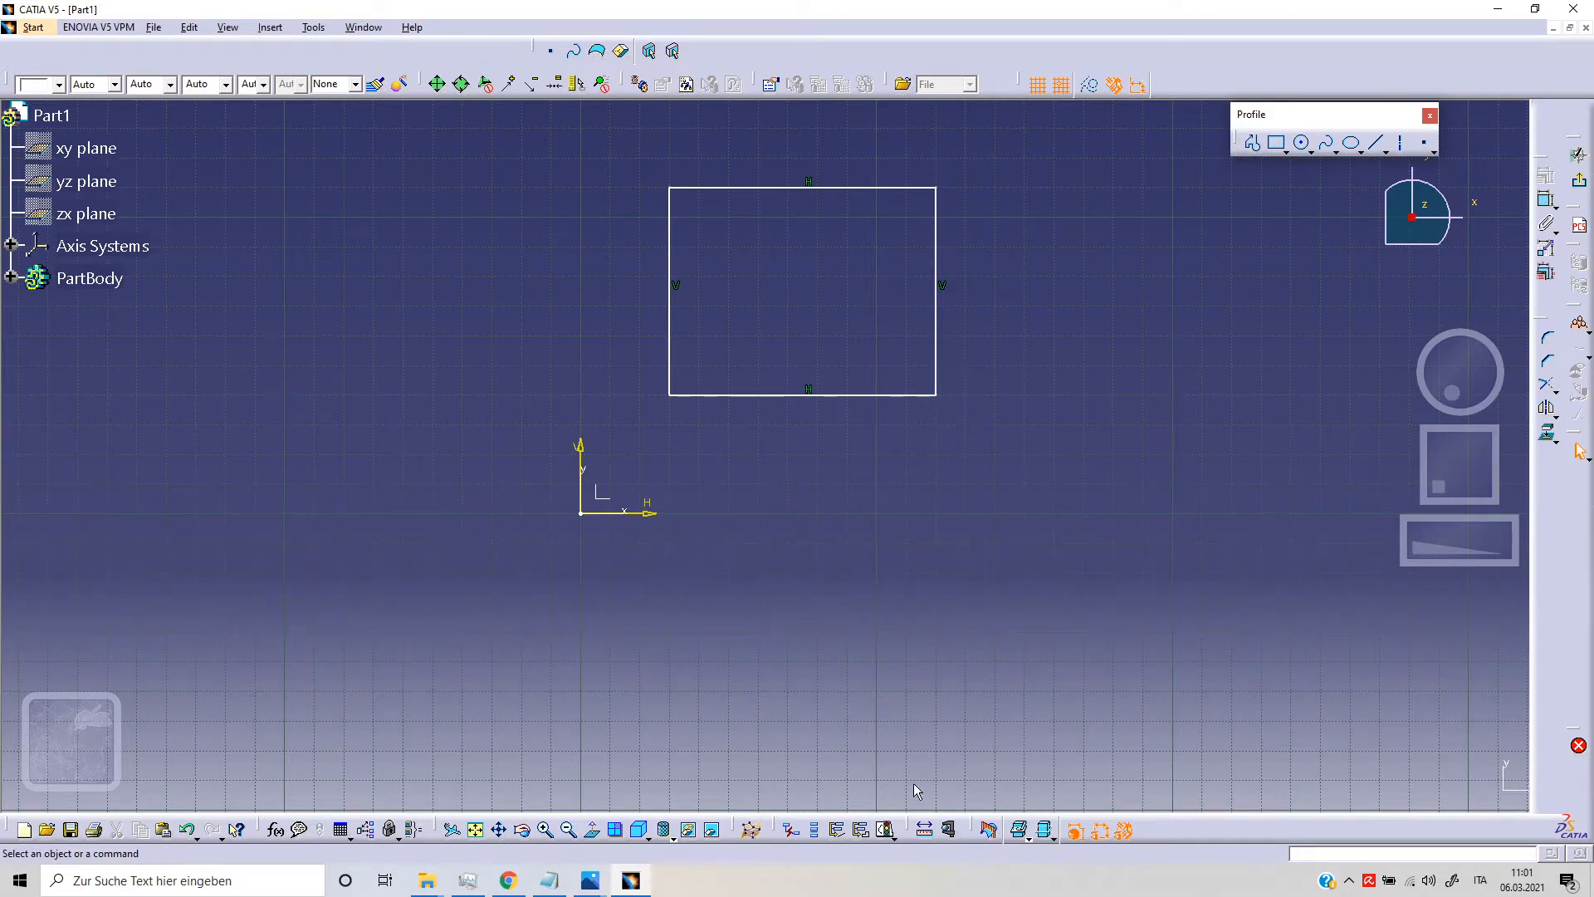
{"action": "left_click", "coordinate": [894, 836]}
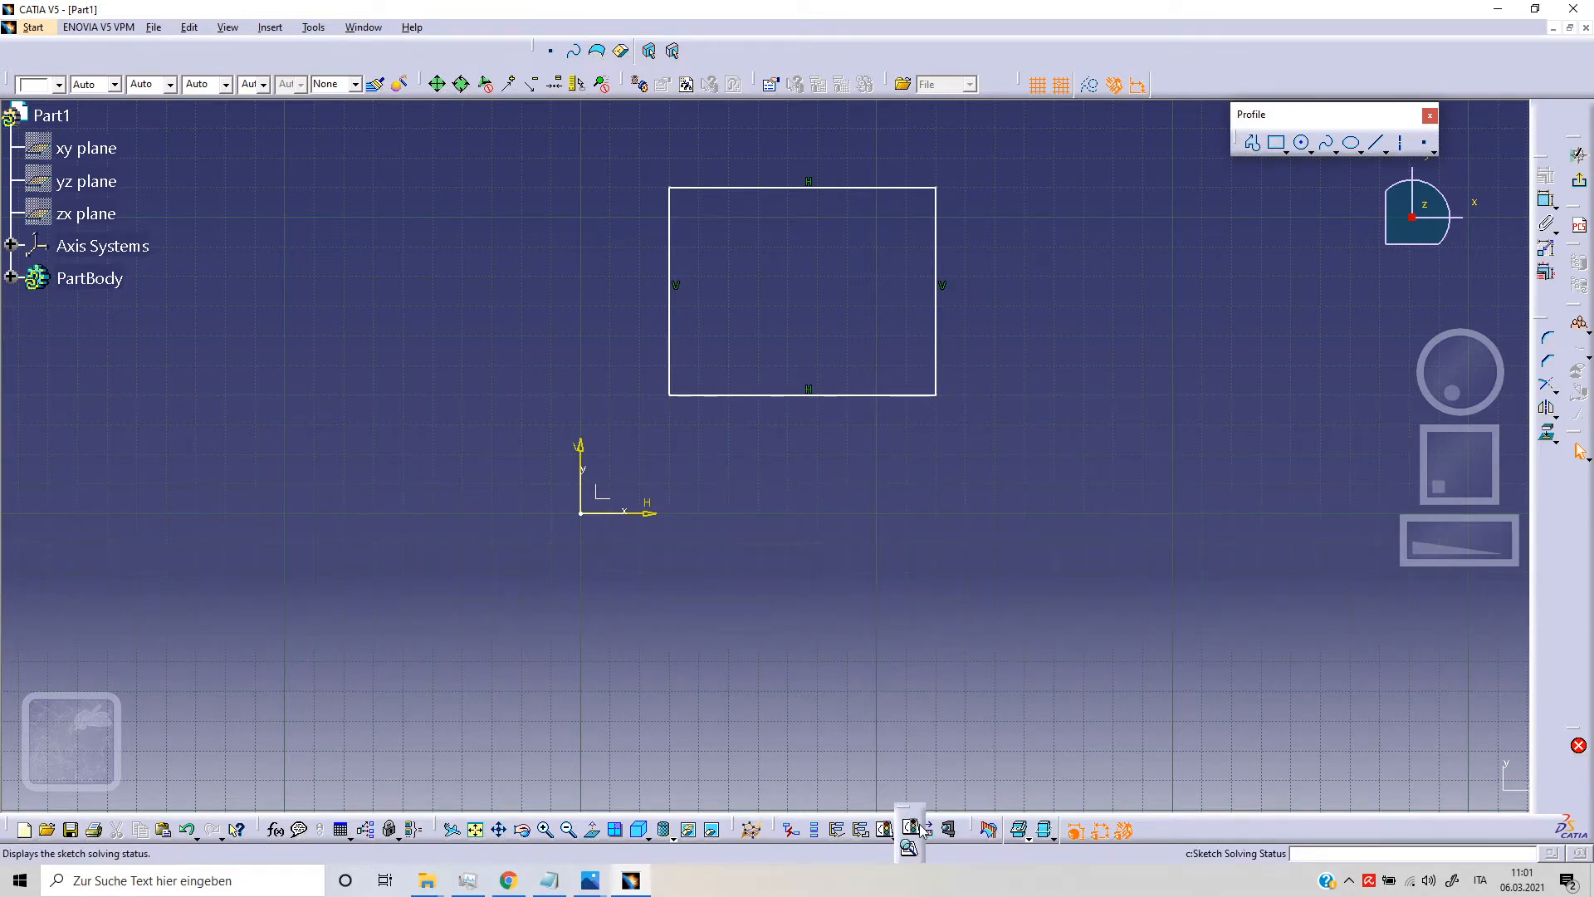
{"action": "left_click", "coordinate": [913, 829]}
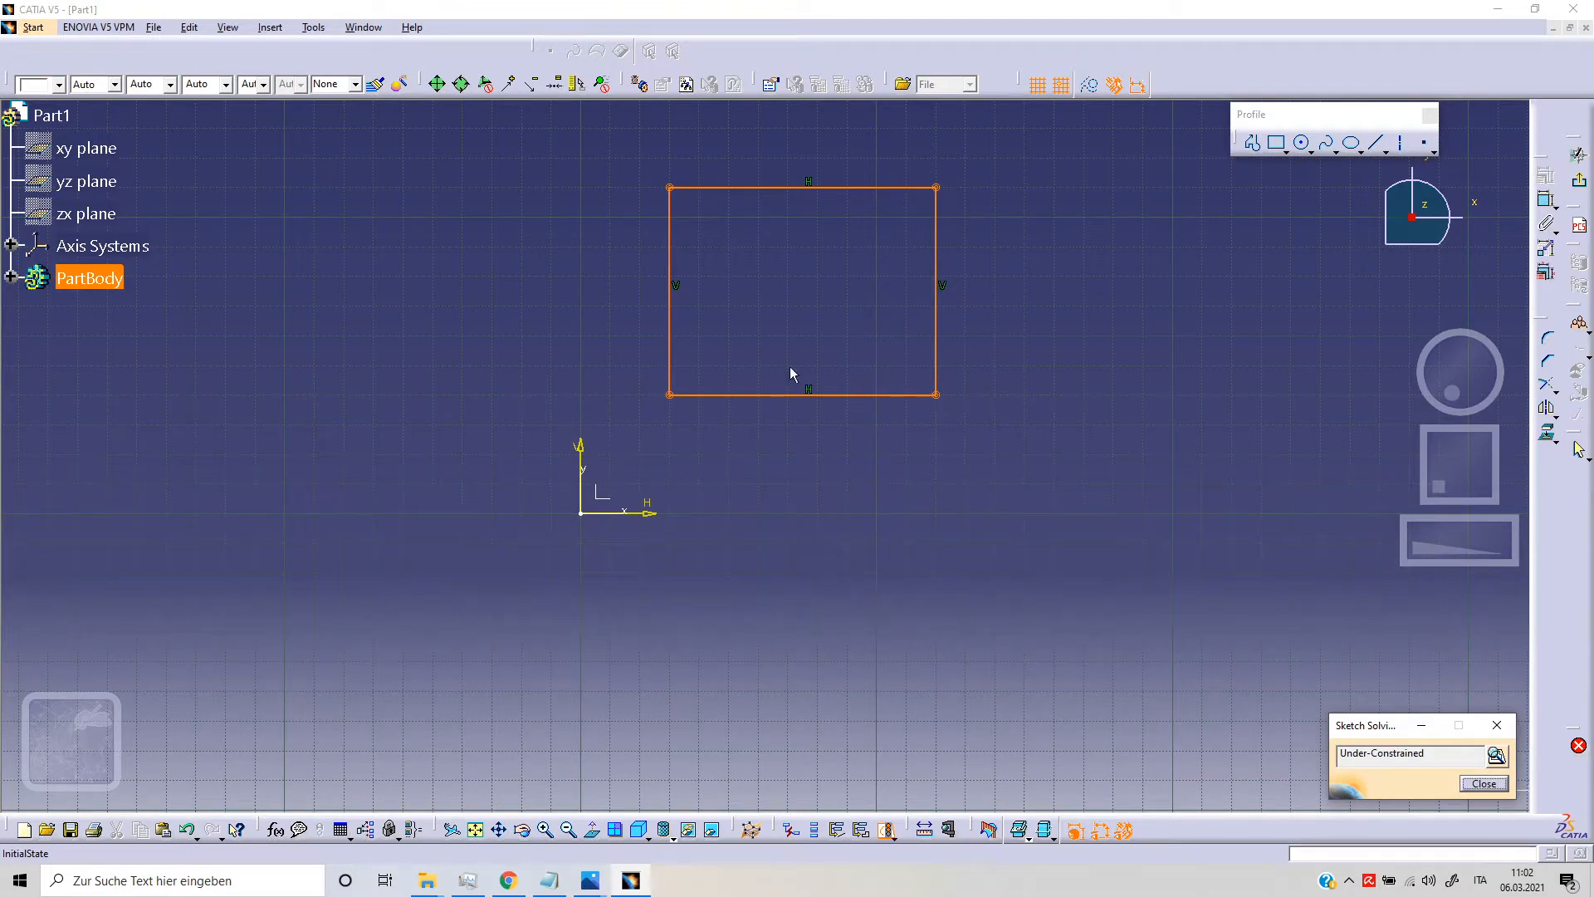
{"action": "left_click", "coordinate": [1480, 784]}
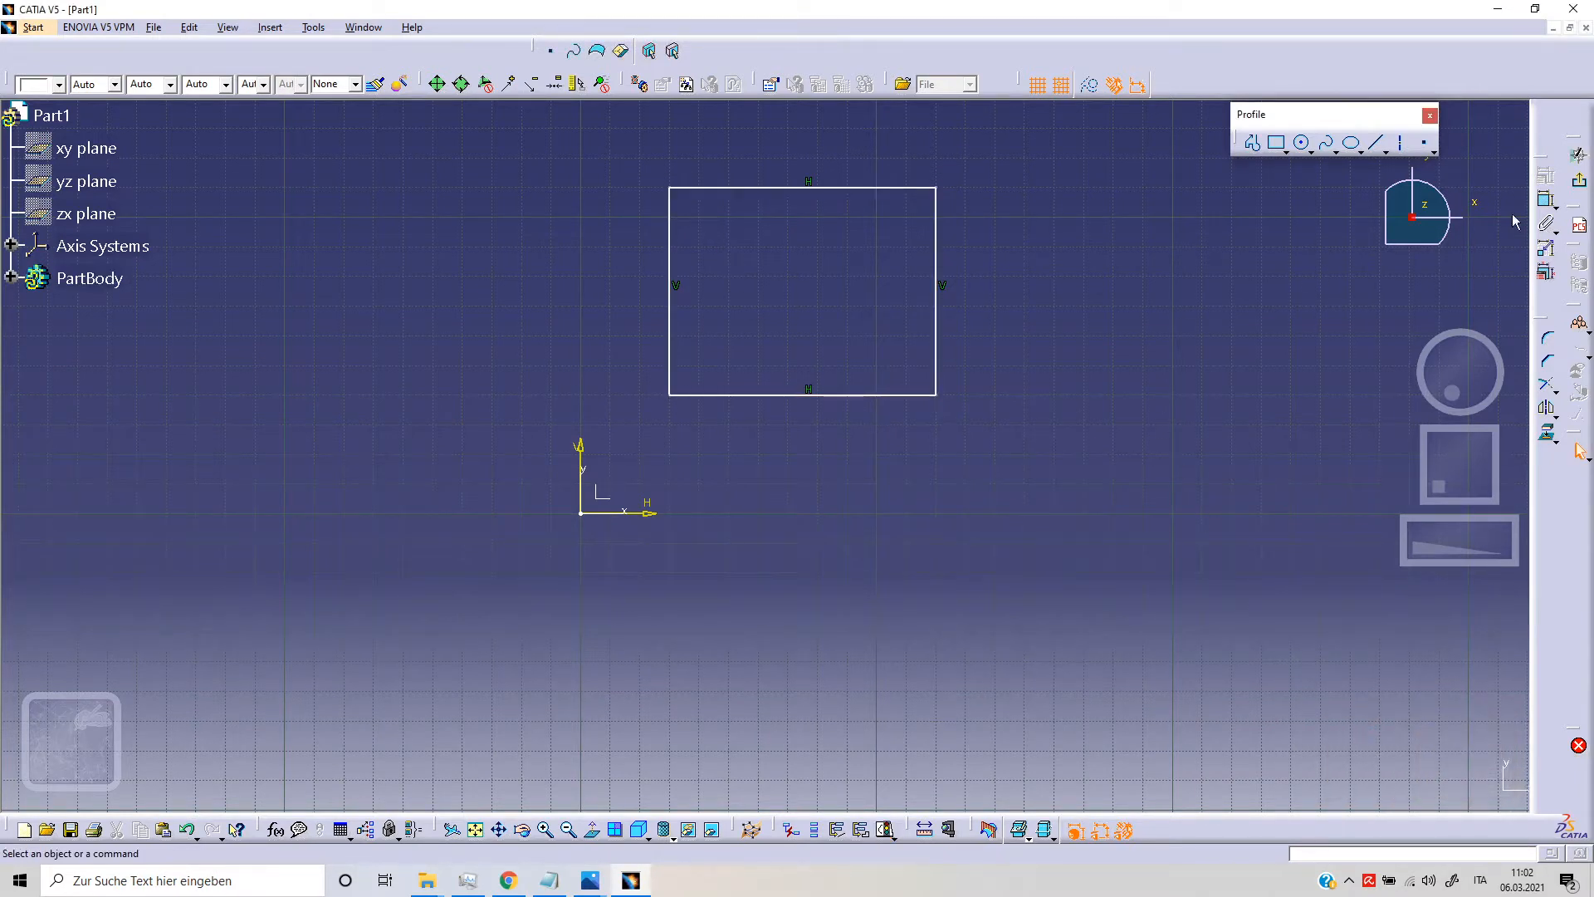
Step: Dimension the rectangle's height between its horizontal sides and its width between its vertical sides
{"action": "left_click", "coordinate": [1546, 199]}
{"action": "left_click", "coordinate": [918, 188]}
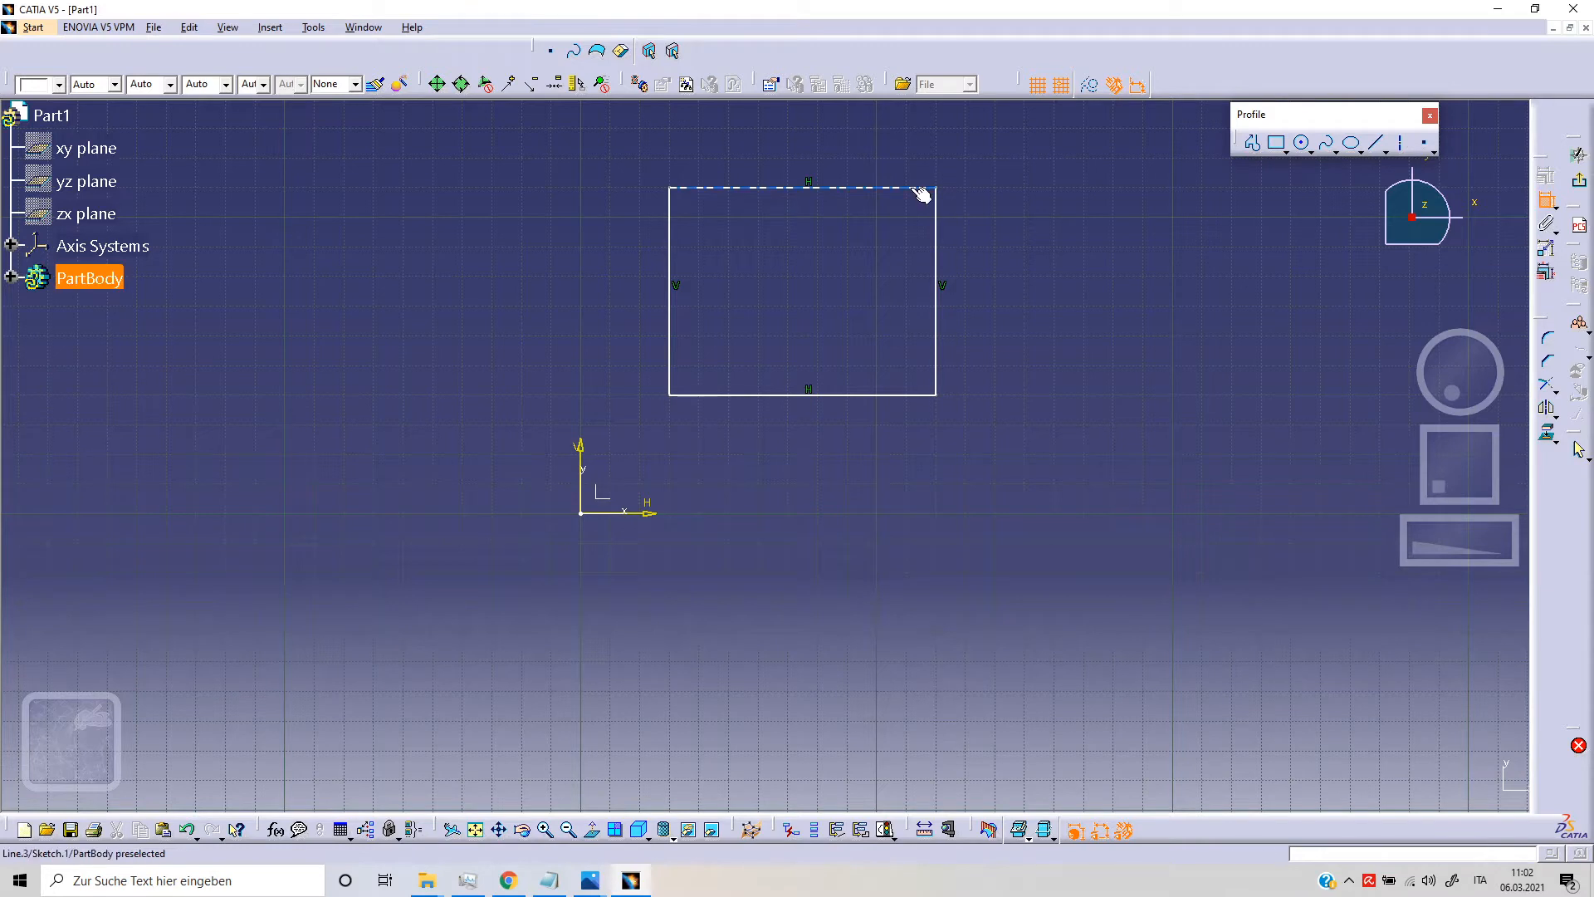
{"action": "left_click", "coordinate": [886, 396]}
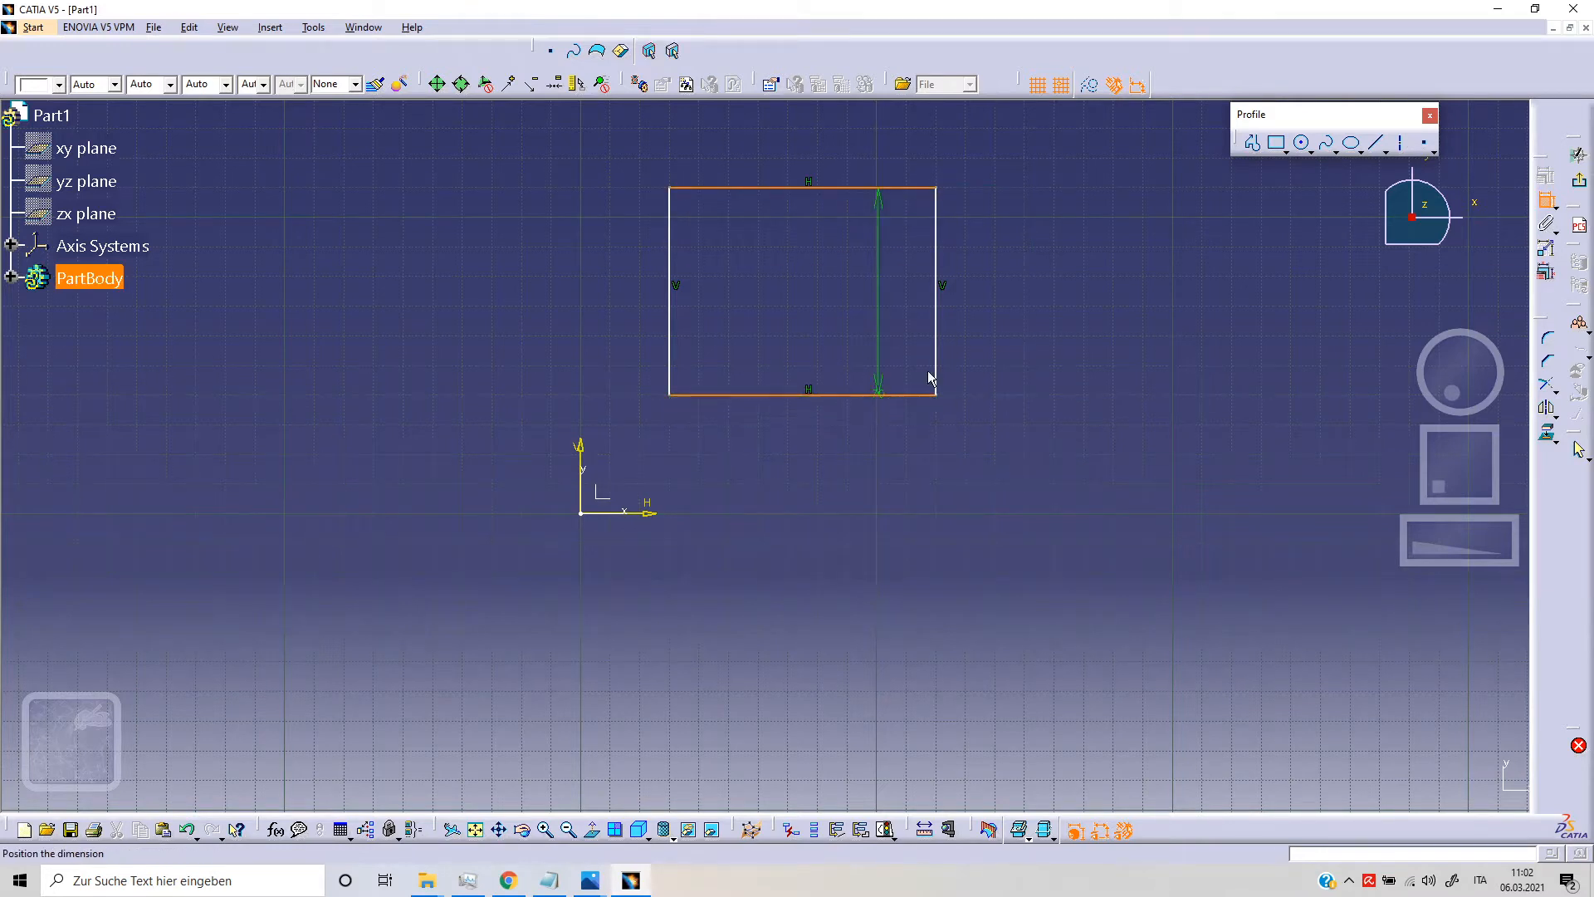
{"action": "left_click", "coordinate": [1015, 309]}
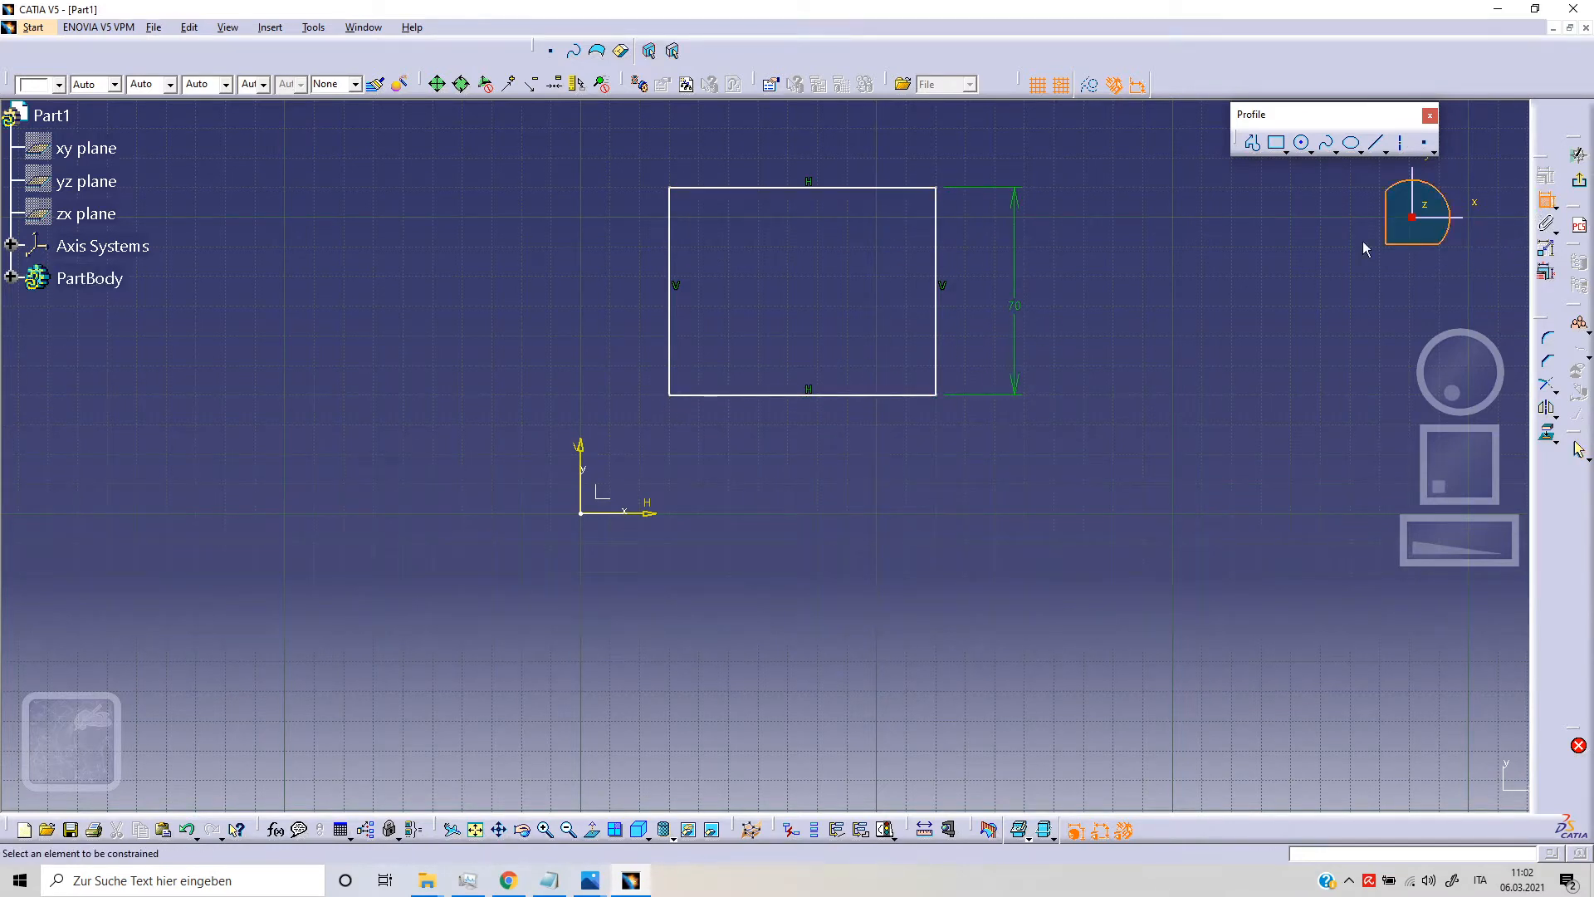
{"action": "left_click", "coordinate": [937, 222]}
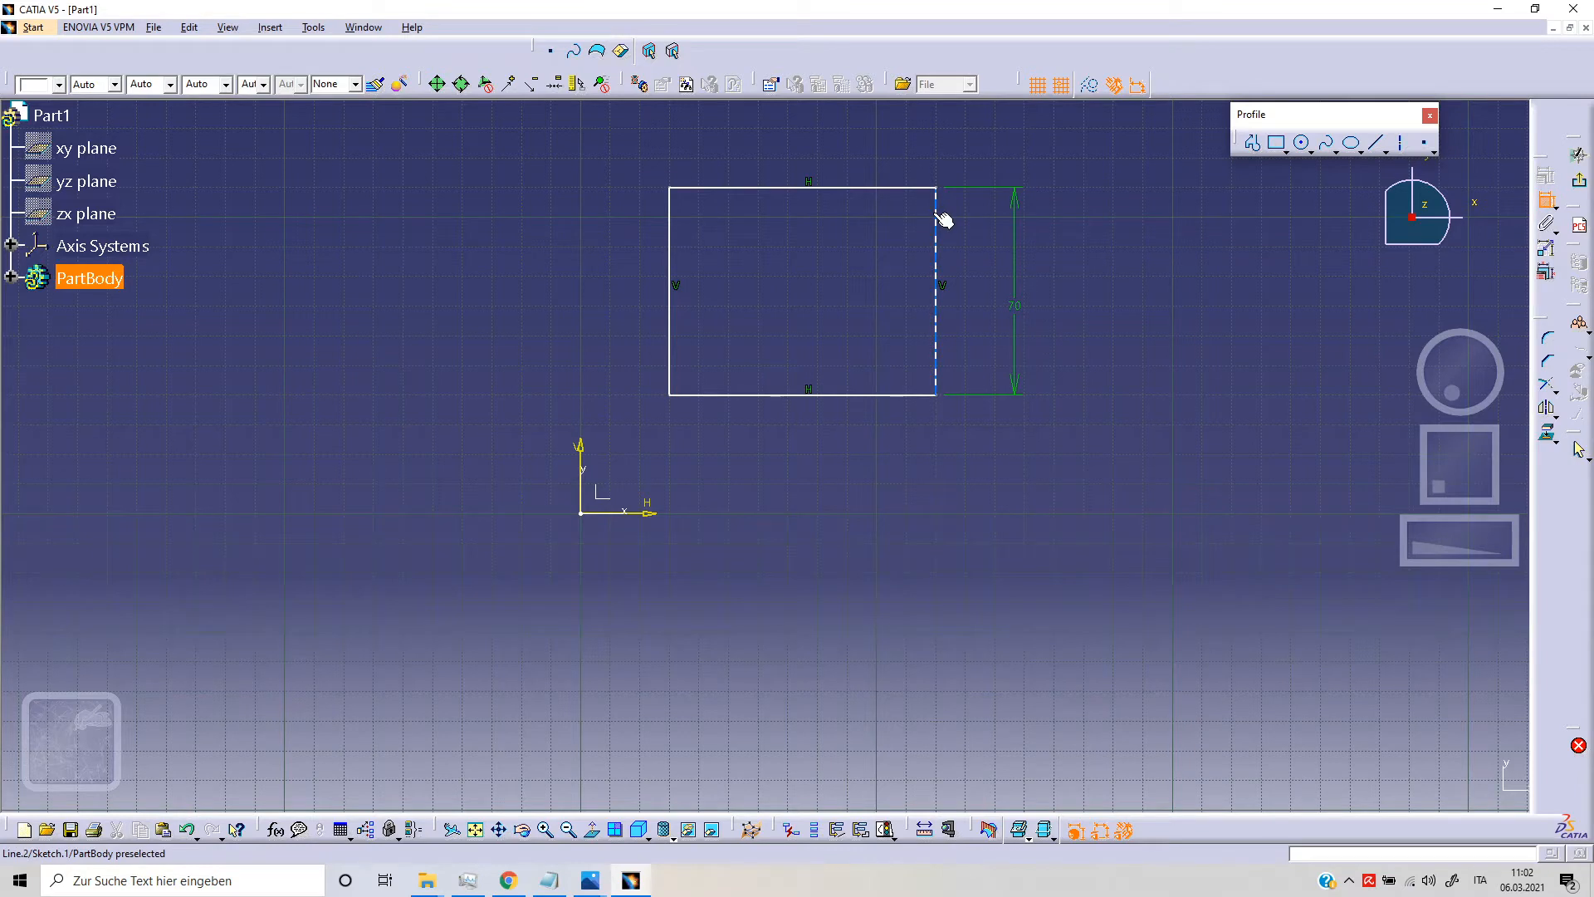
{"action": "left_click", "coordinate": [670, 223]}
{"action": "left_click", "coordinate": [846, 463]}
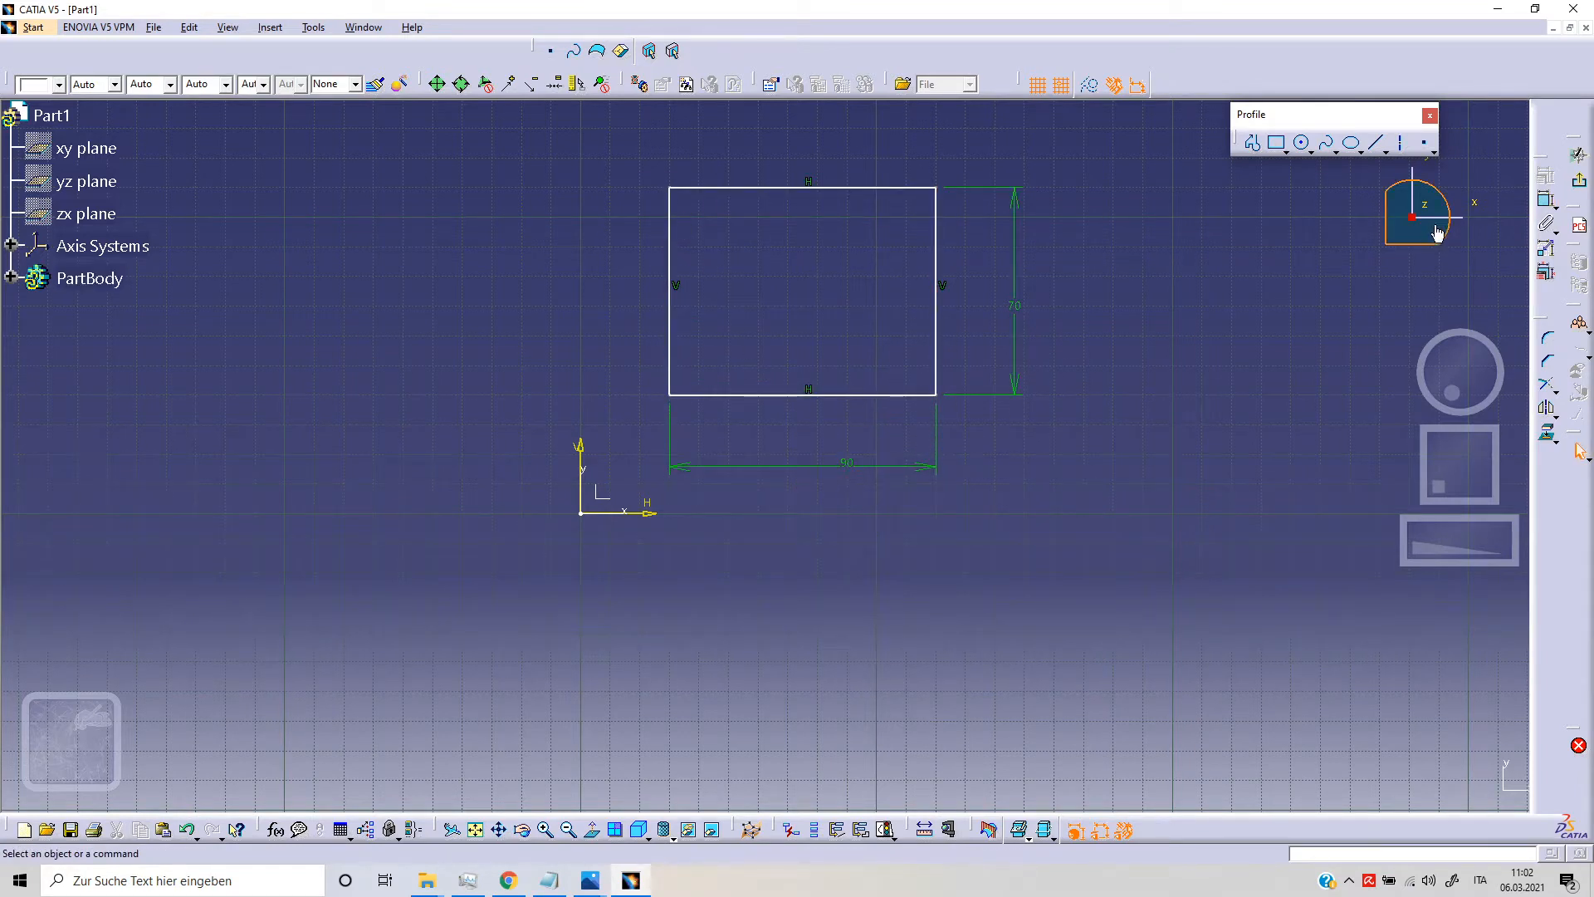
Step: Dimension the rectangle's lower-left corner from the horizontal and vertical sketch axes, and check the sketch solving status
{"action": "left_click", "coordinate": [671, 396]}
{"action": "left_click", "coordinate": [652, 512]}
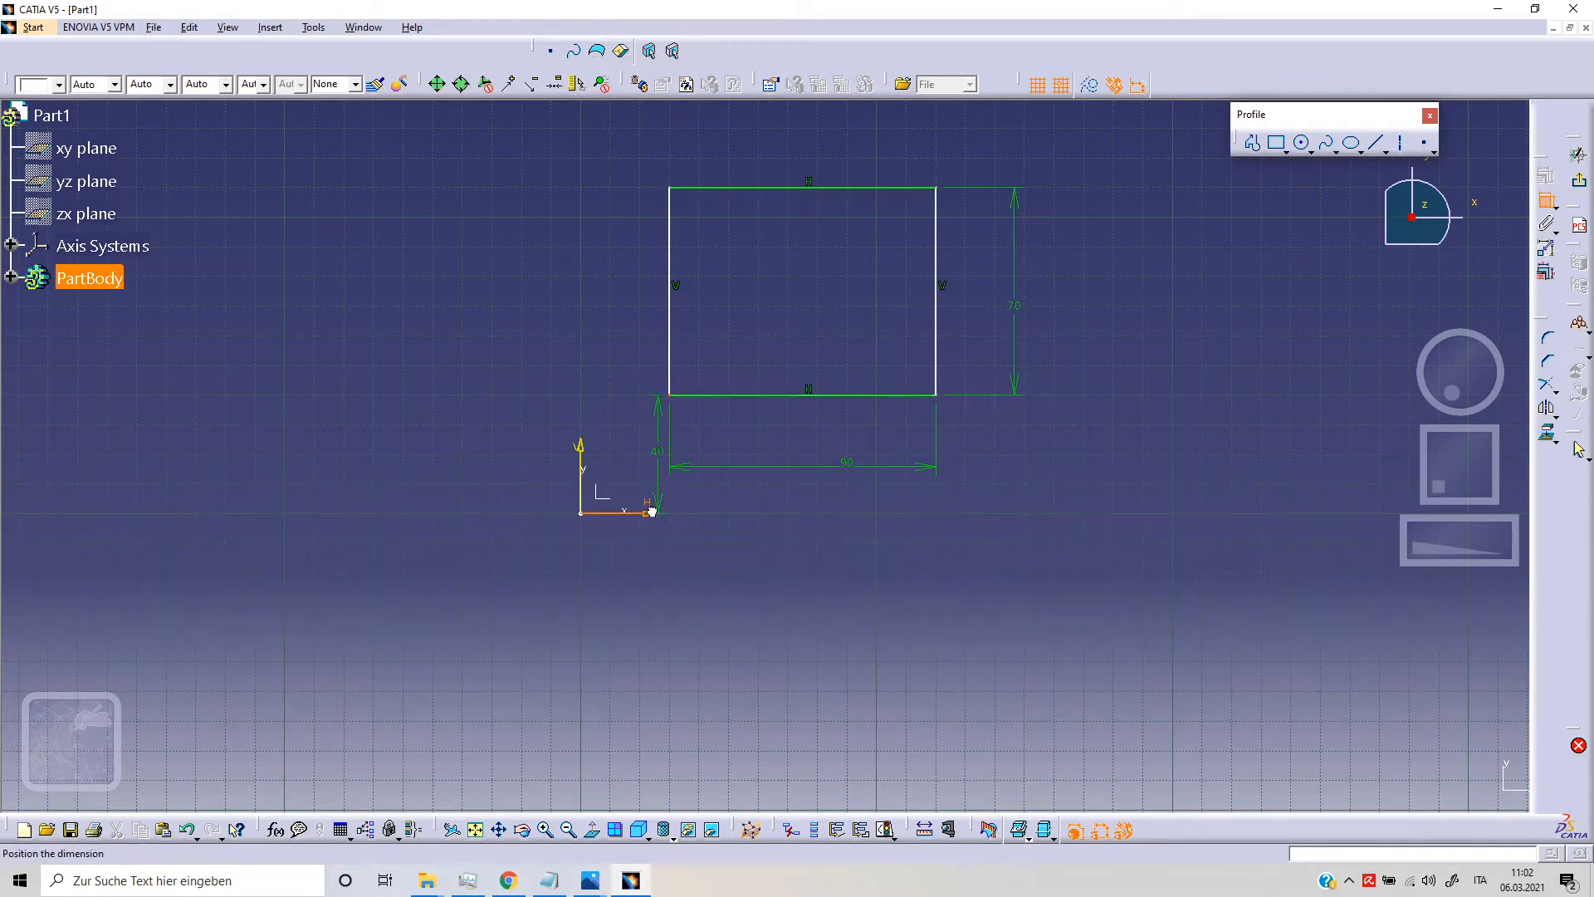
{"action": "left_click", "coordinate": [662, 493]}
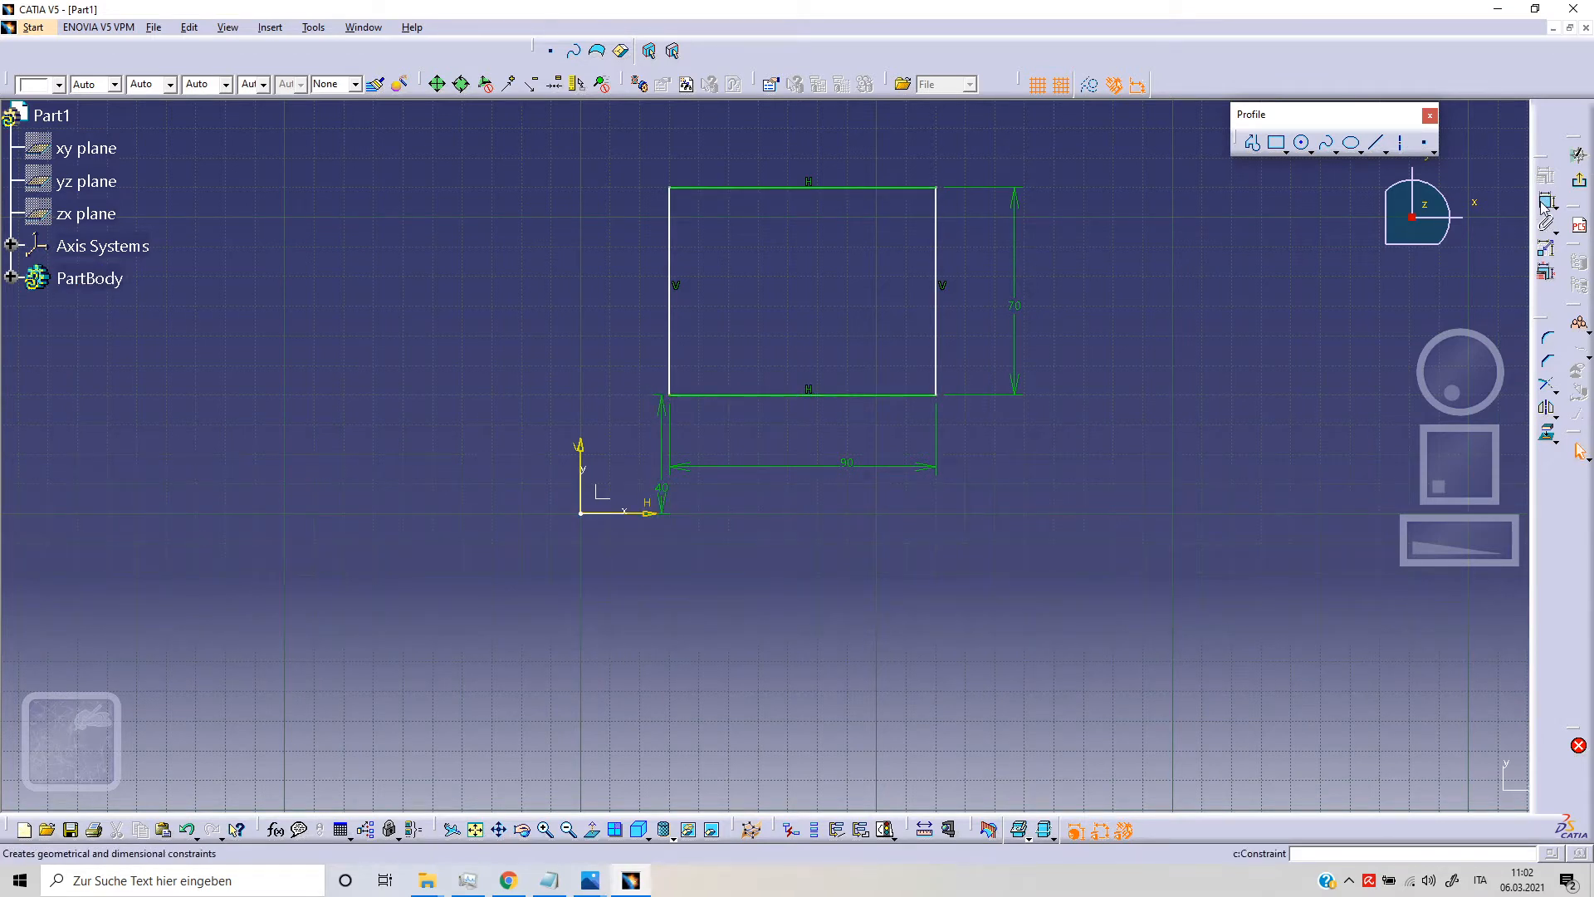
{"action": "left_click", "coordinate": [671, 396]}
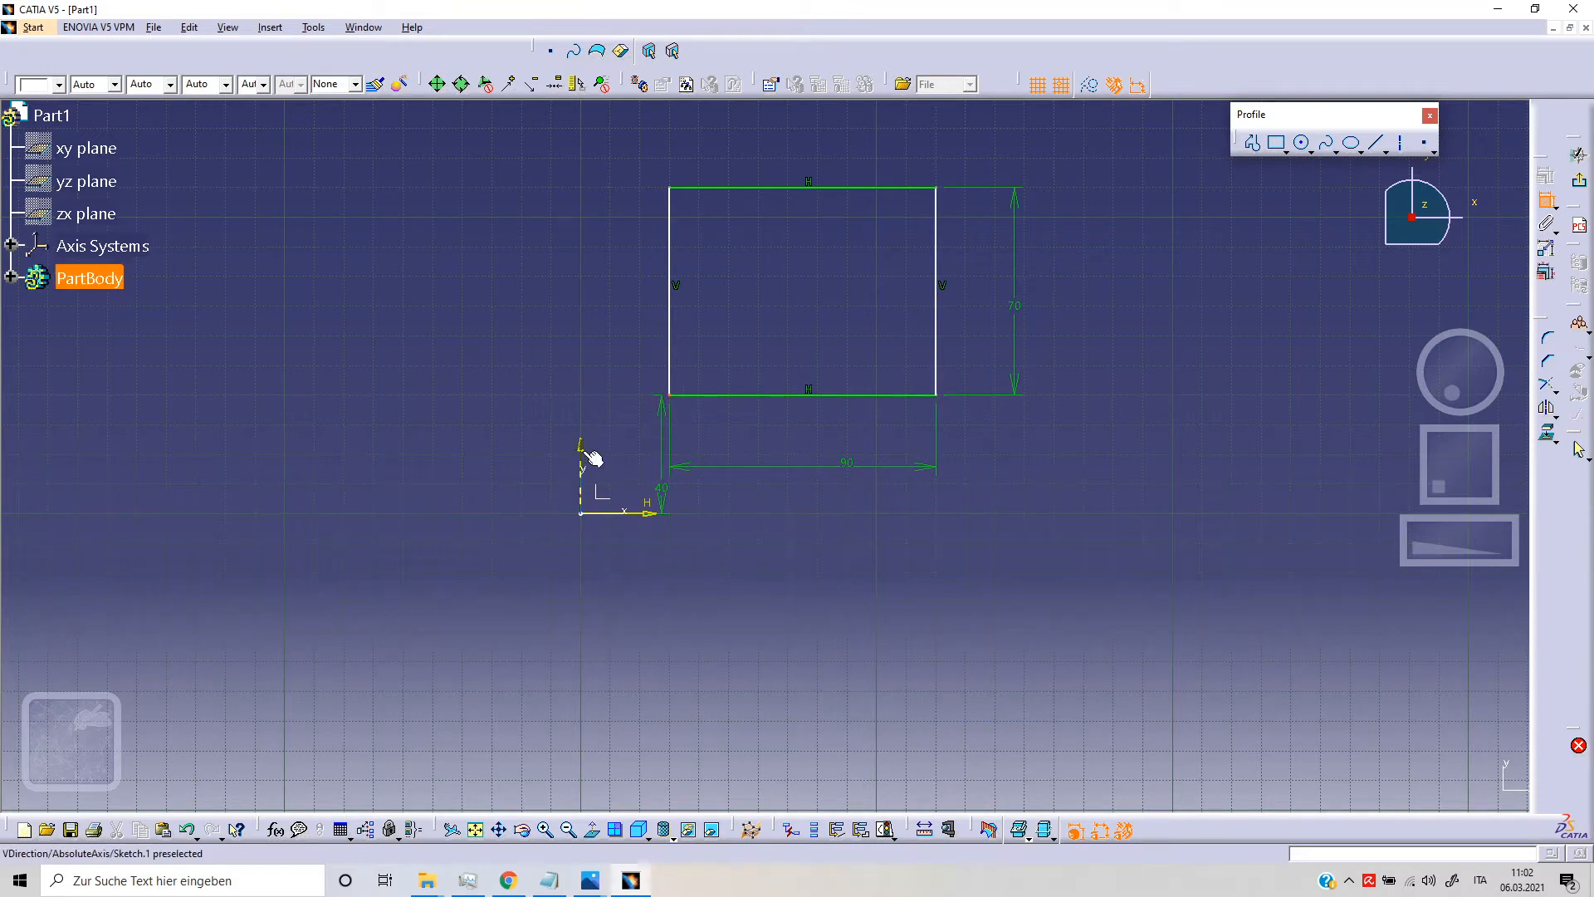
{"action": "left_click", "coordinate": [581, 457]}
{"action": "left_click", "coordinate": [582, 339]}
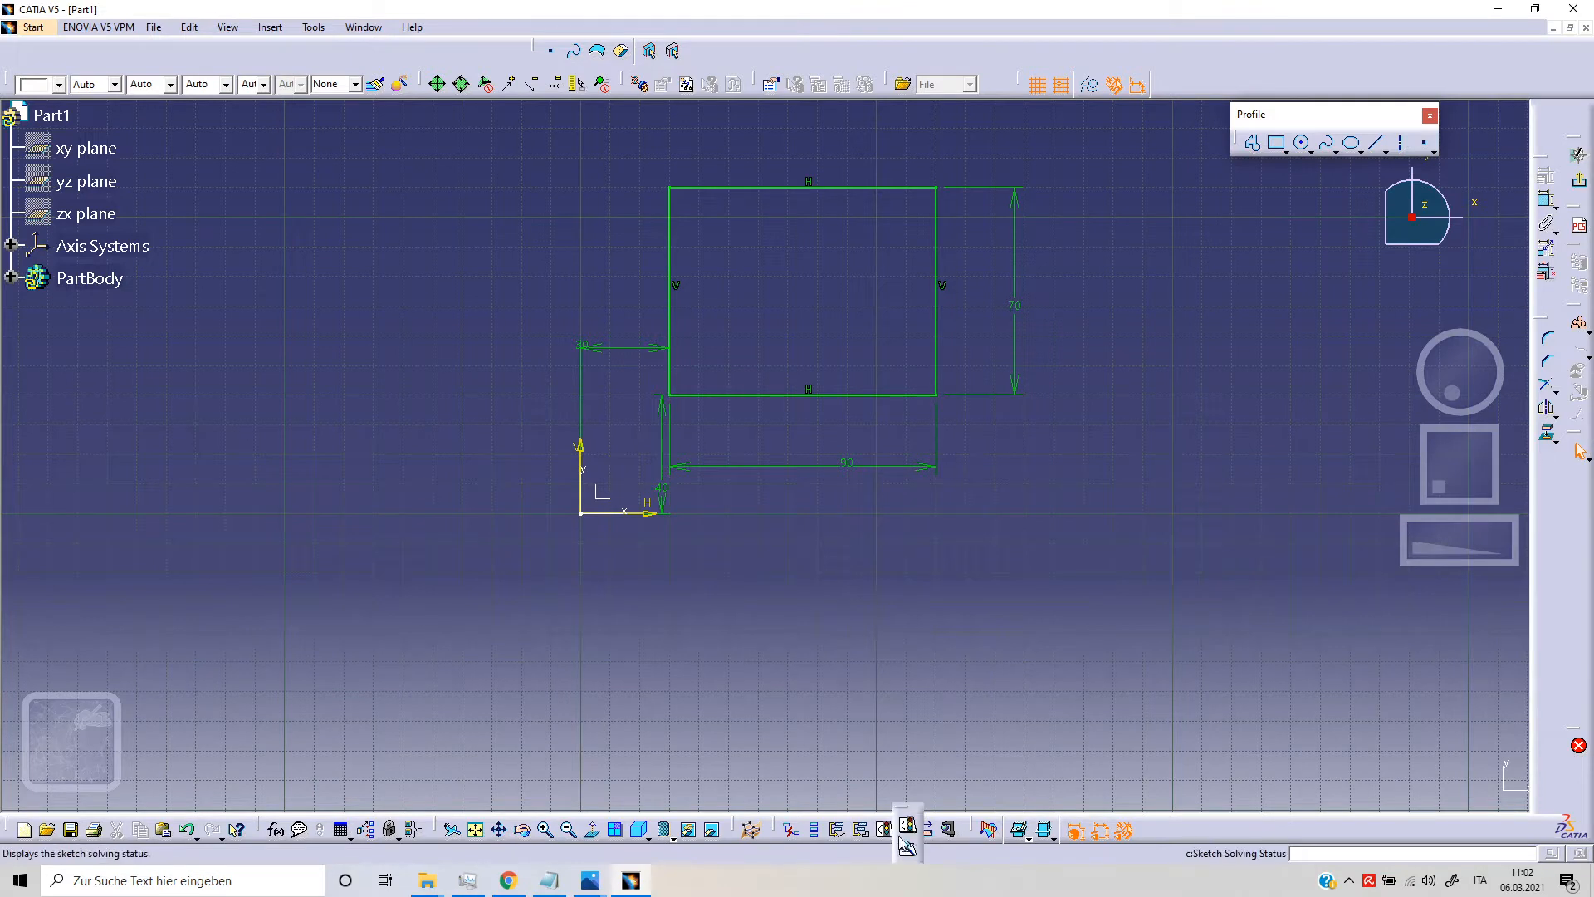
{"action": "left_click", "coordinate": [908, 826]}
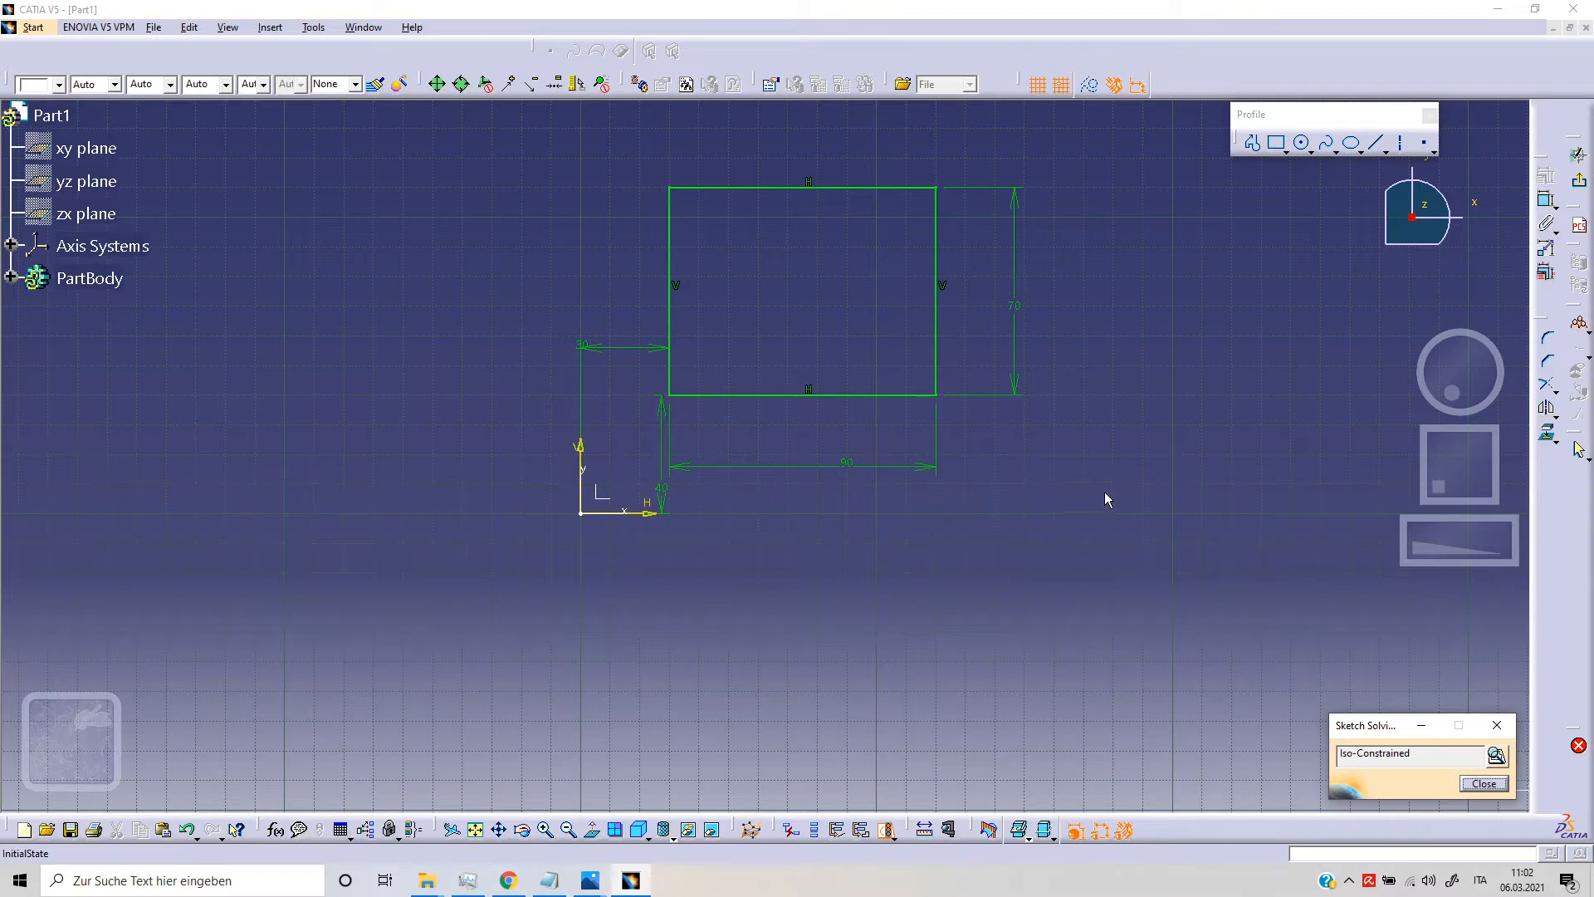
{"action": "left_click", "coordinate": [1483, 782]}
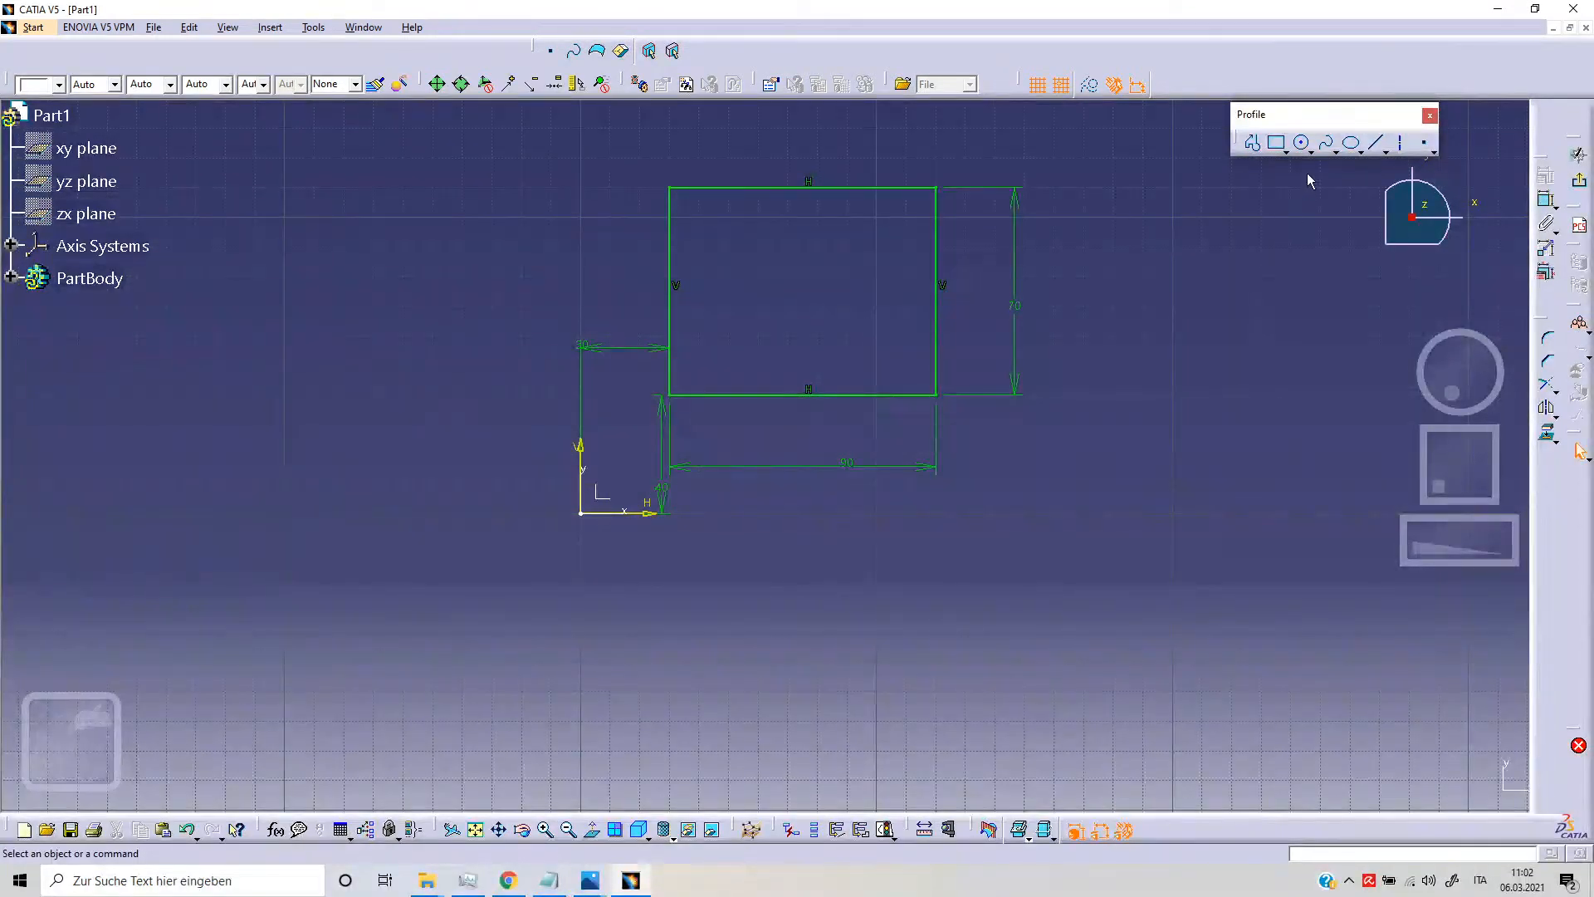
Step: Draw an oriented rectangle about 104 by 42 mm with corners at (200, 80), (300, 50) and (312, 90) mm, and review its constraints
{"action": "left_click", "coordinate": [1286, 153]}
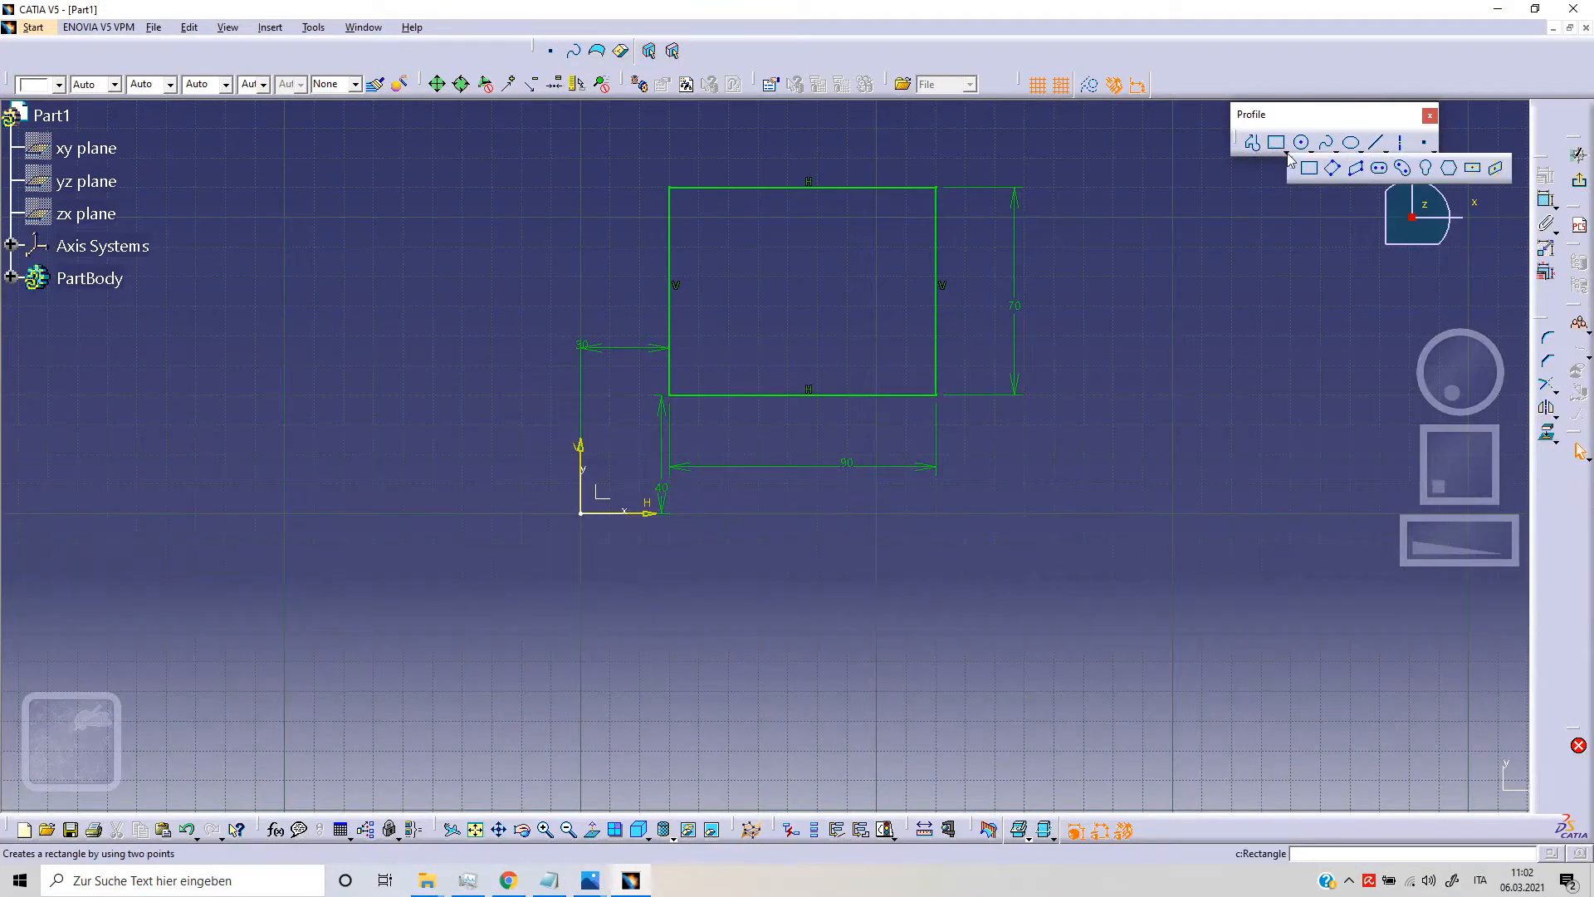
{"action": "left_click", "coordinate": [1333, 170]}
{"action": "middle_click_drag", "start_coordinate": [1158, 365], "coordinate": [829, 435]}
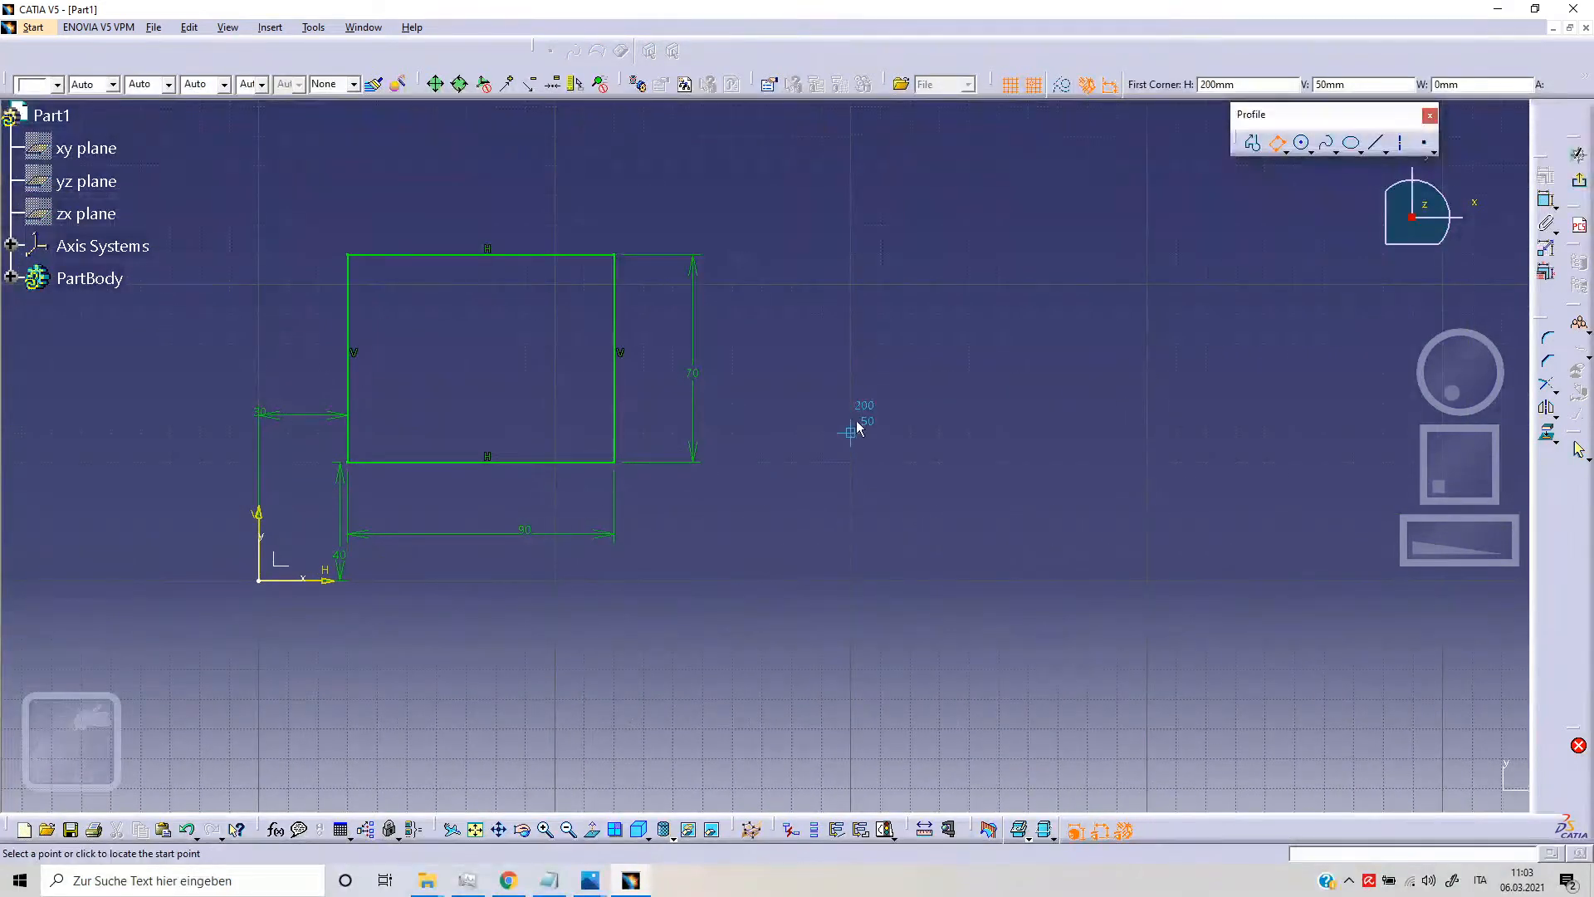
{"action": "left_click", "coordinate": [852, 332]}
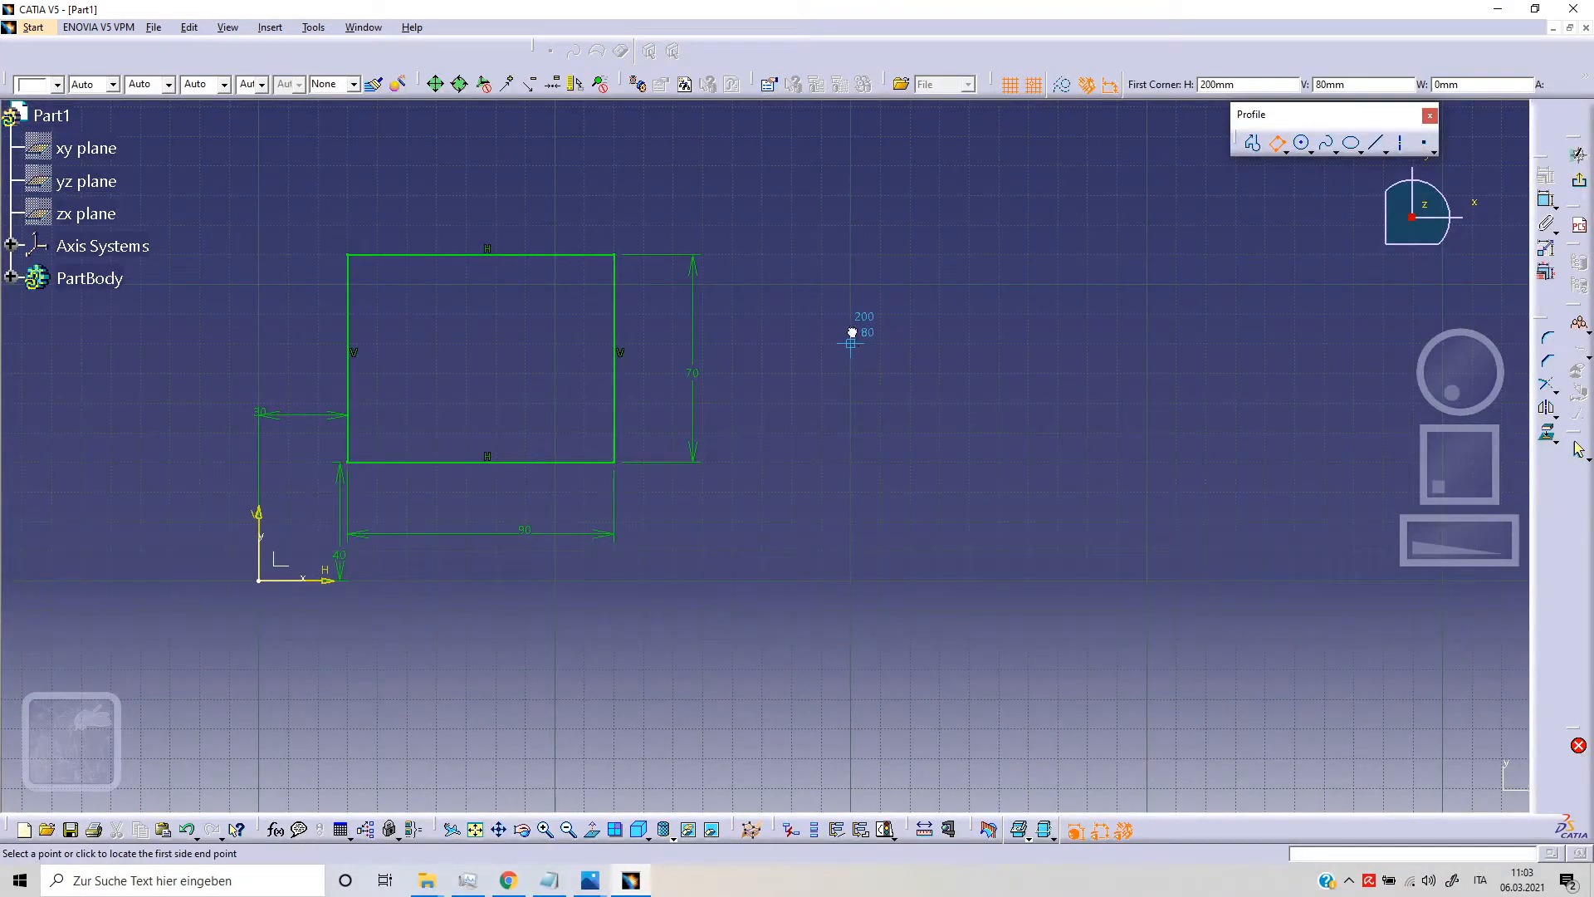
{"action": "left_click", "coordinate": [1158, 424]}
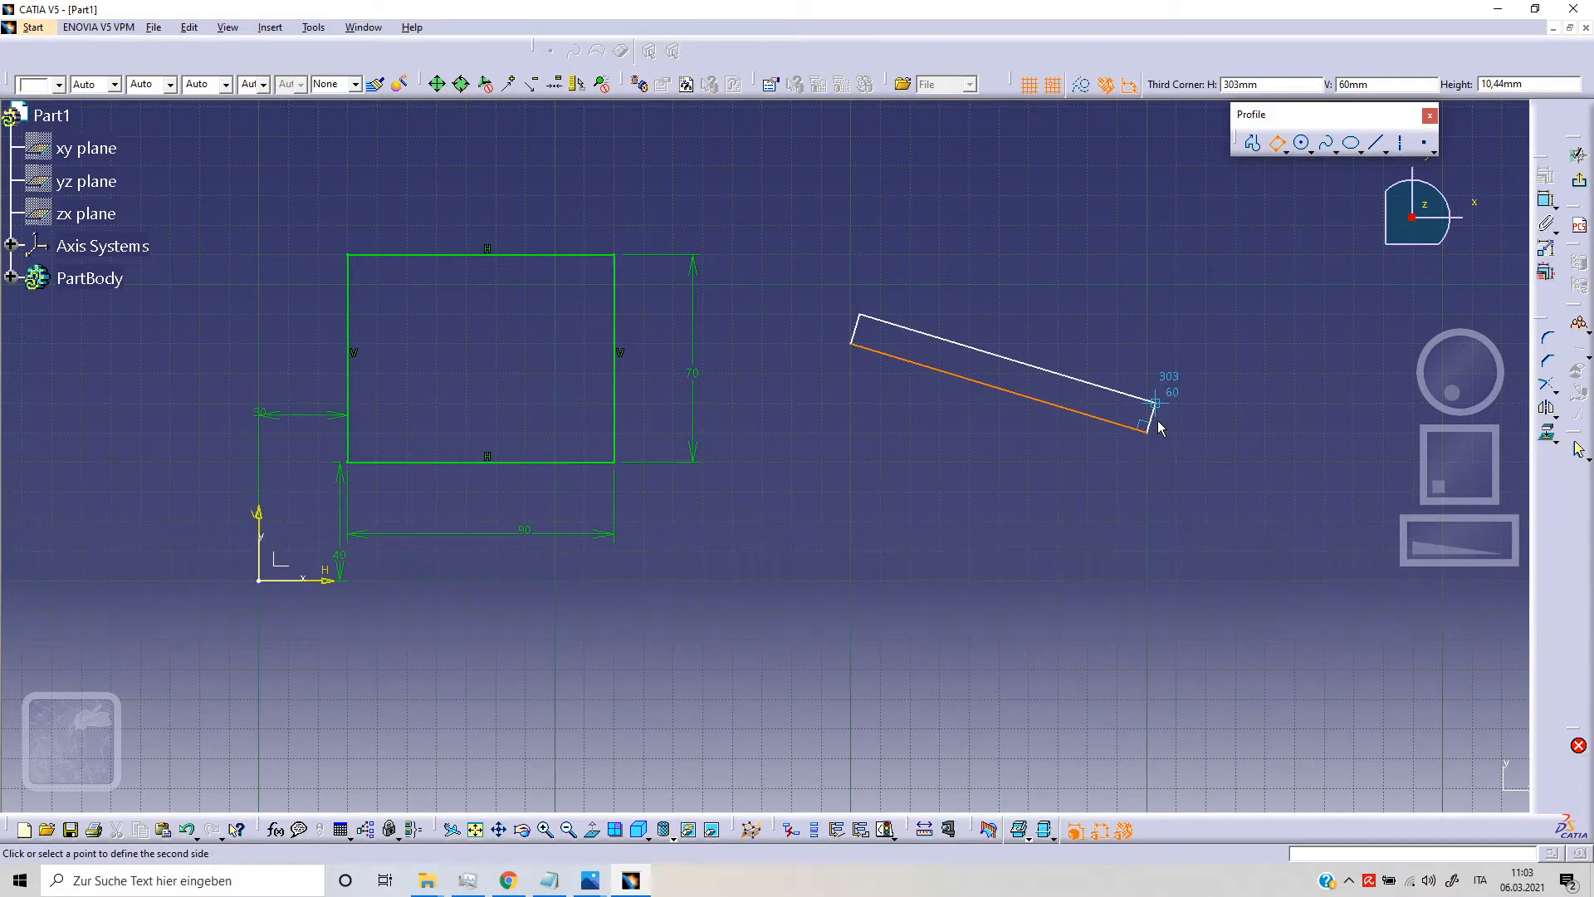
{"action": "left_click", "coordinate": [1188, 330]}
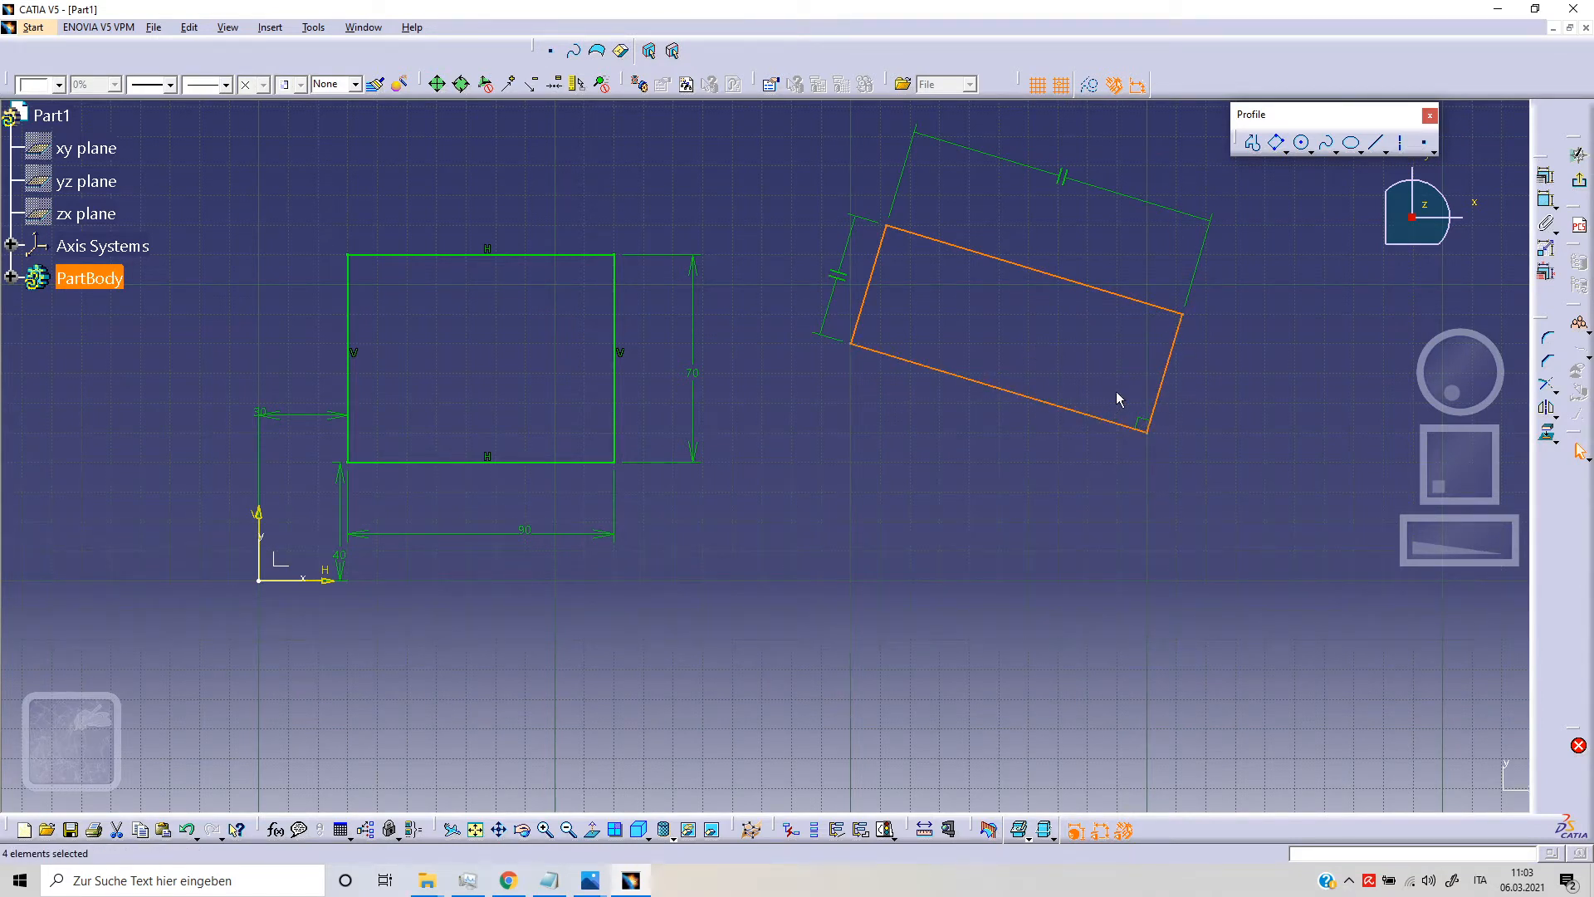
{"action": "left_click", "coordinate": [1545, 178]}
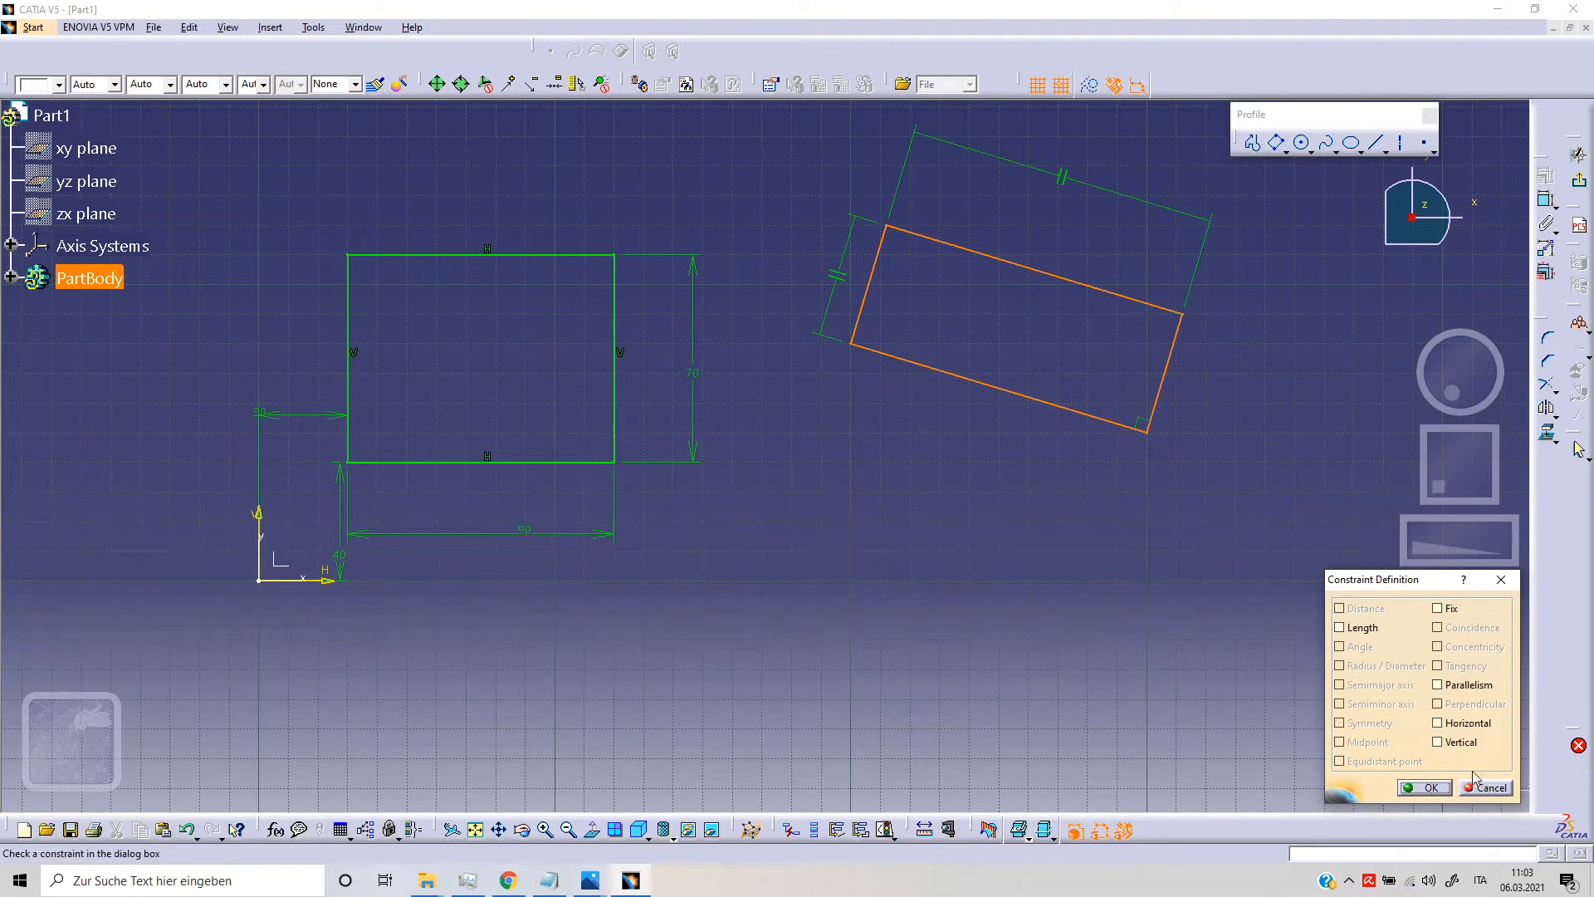
{"action": "left_click", "coordinate": [1428, 787]}
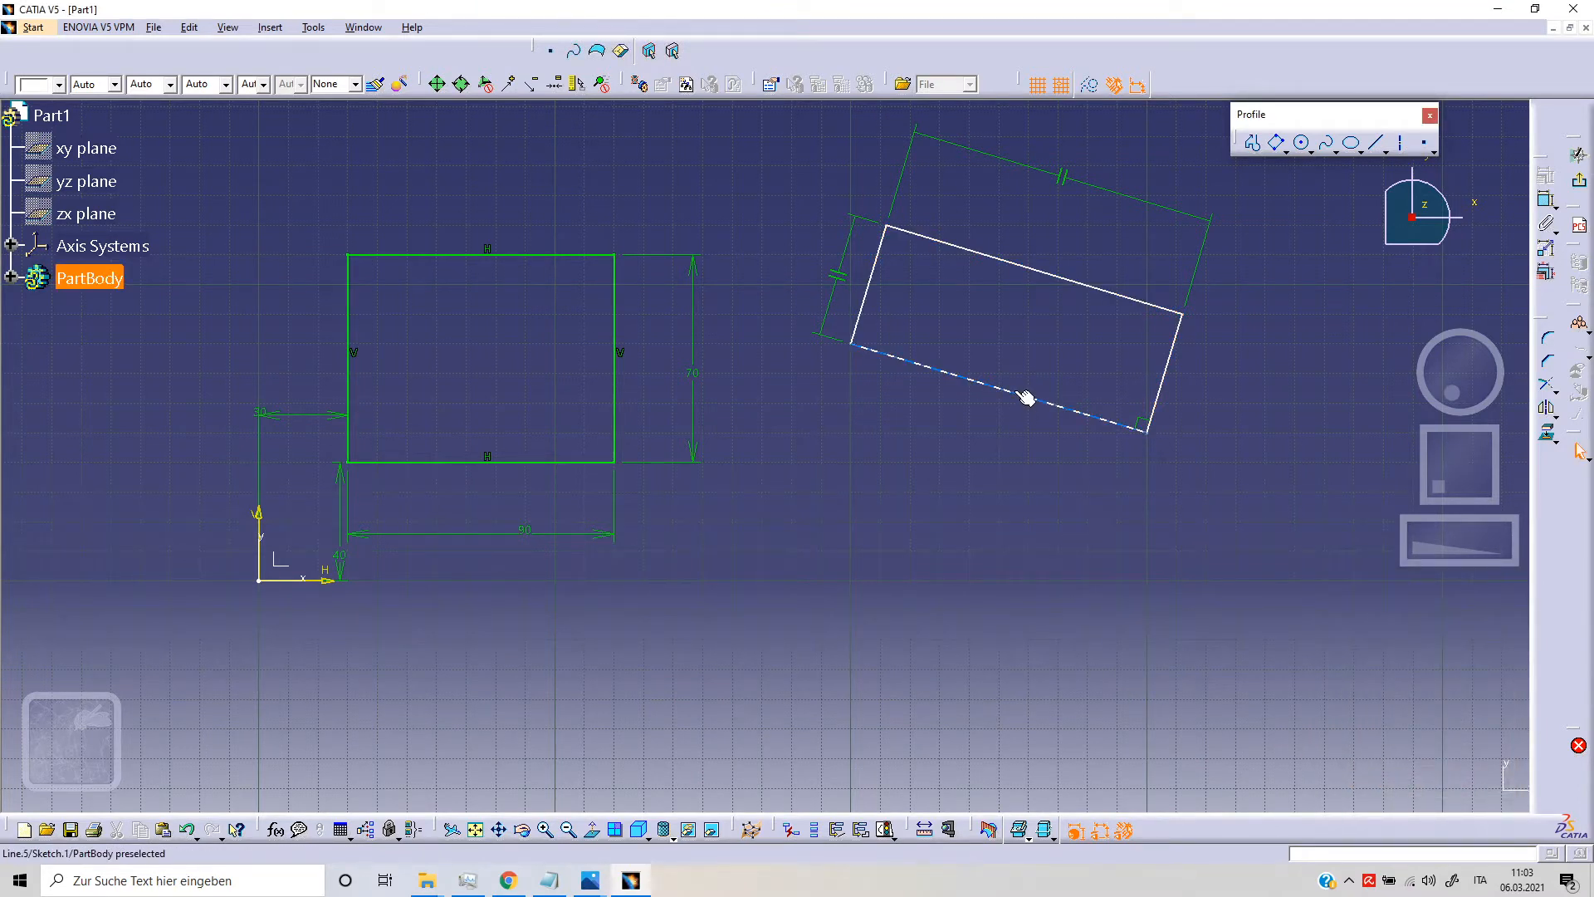
Step: Dimension the oriented rectangle's width between its long sides and its length between its short sides
{"action": "left_click", "coordinate": [1544, 200]}
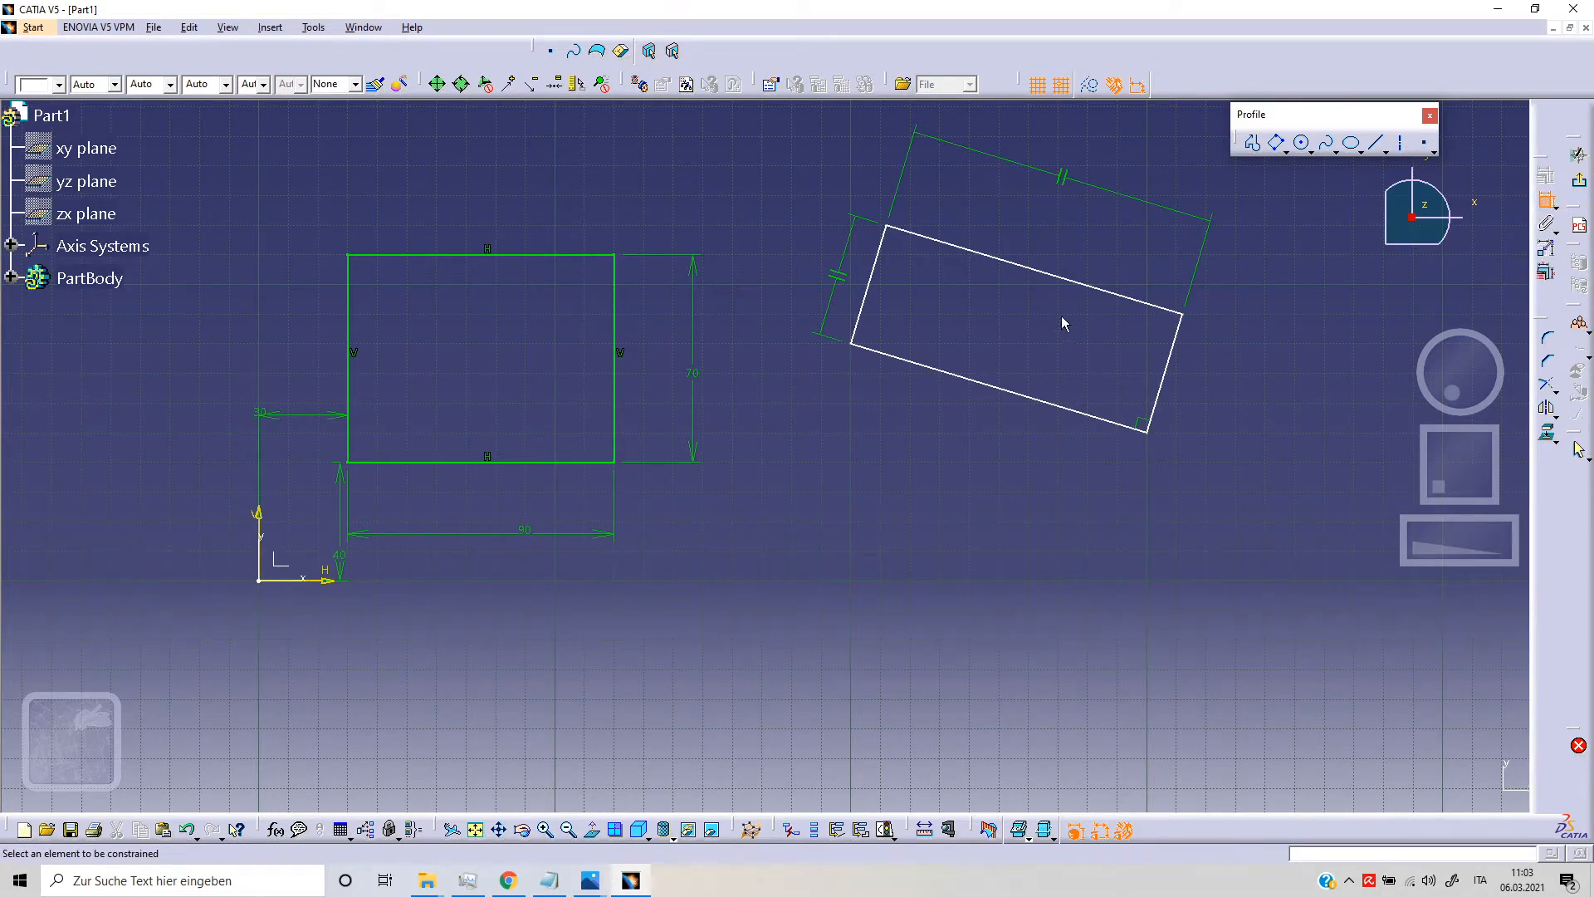
{"action": "left_click", "coordinate": [1113, 293]}
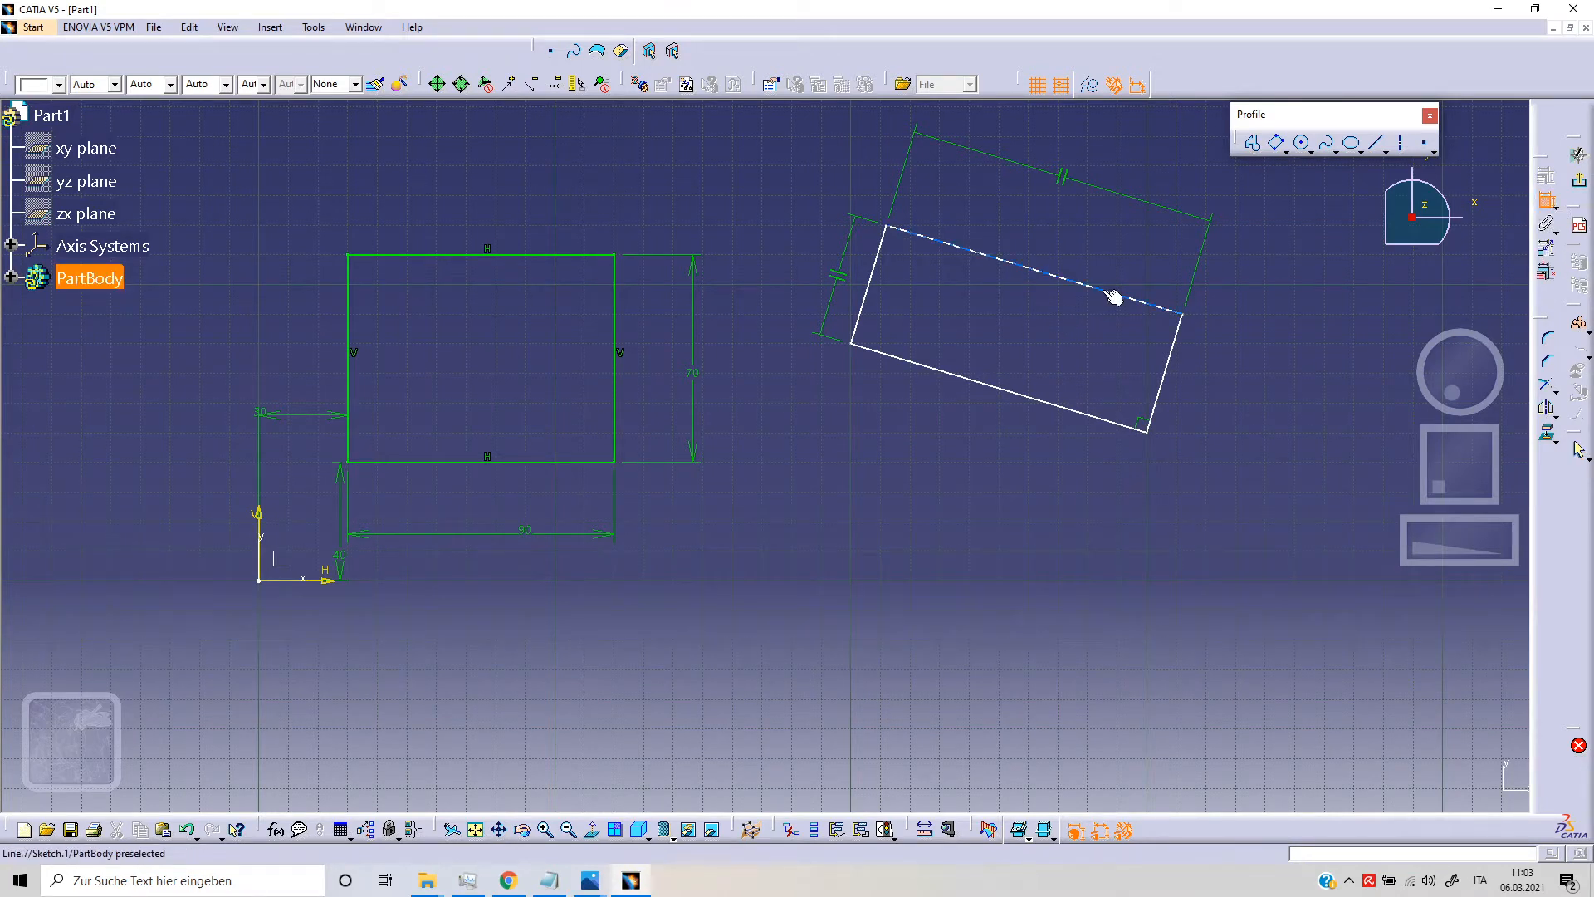
{"action": "left_click", "coordinate": [1089, 416]}
{"action": "left_click", "coordinate": [1200, 395]}
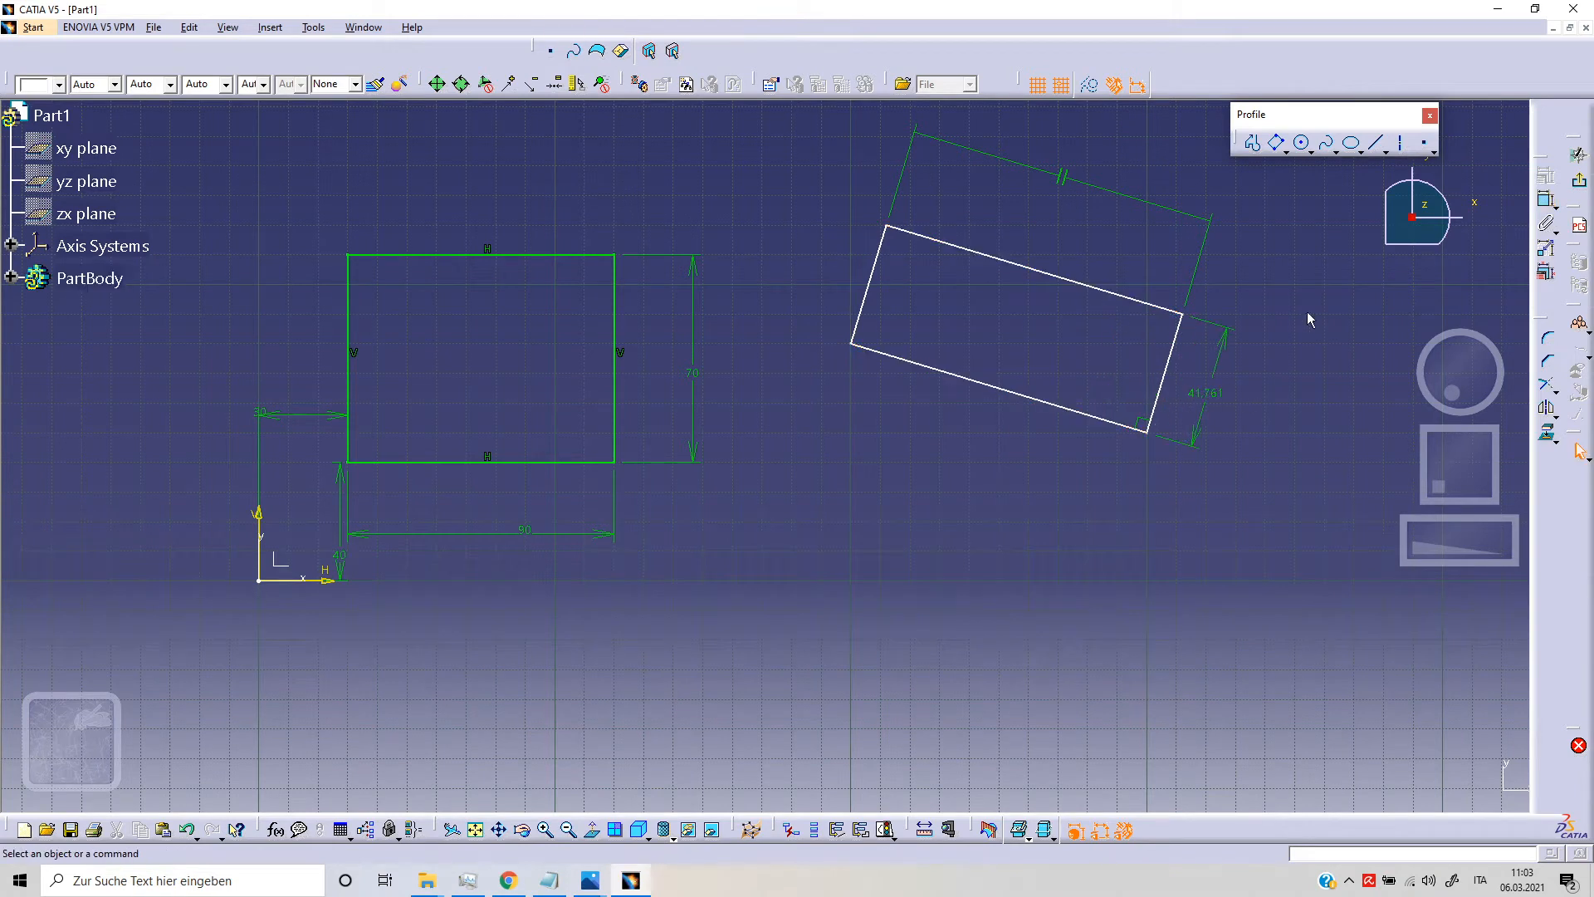
{"action": "left_click", "coordinate": [1544, 200]}
{"action": "left_click", "coordinate": [1167, 371]}
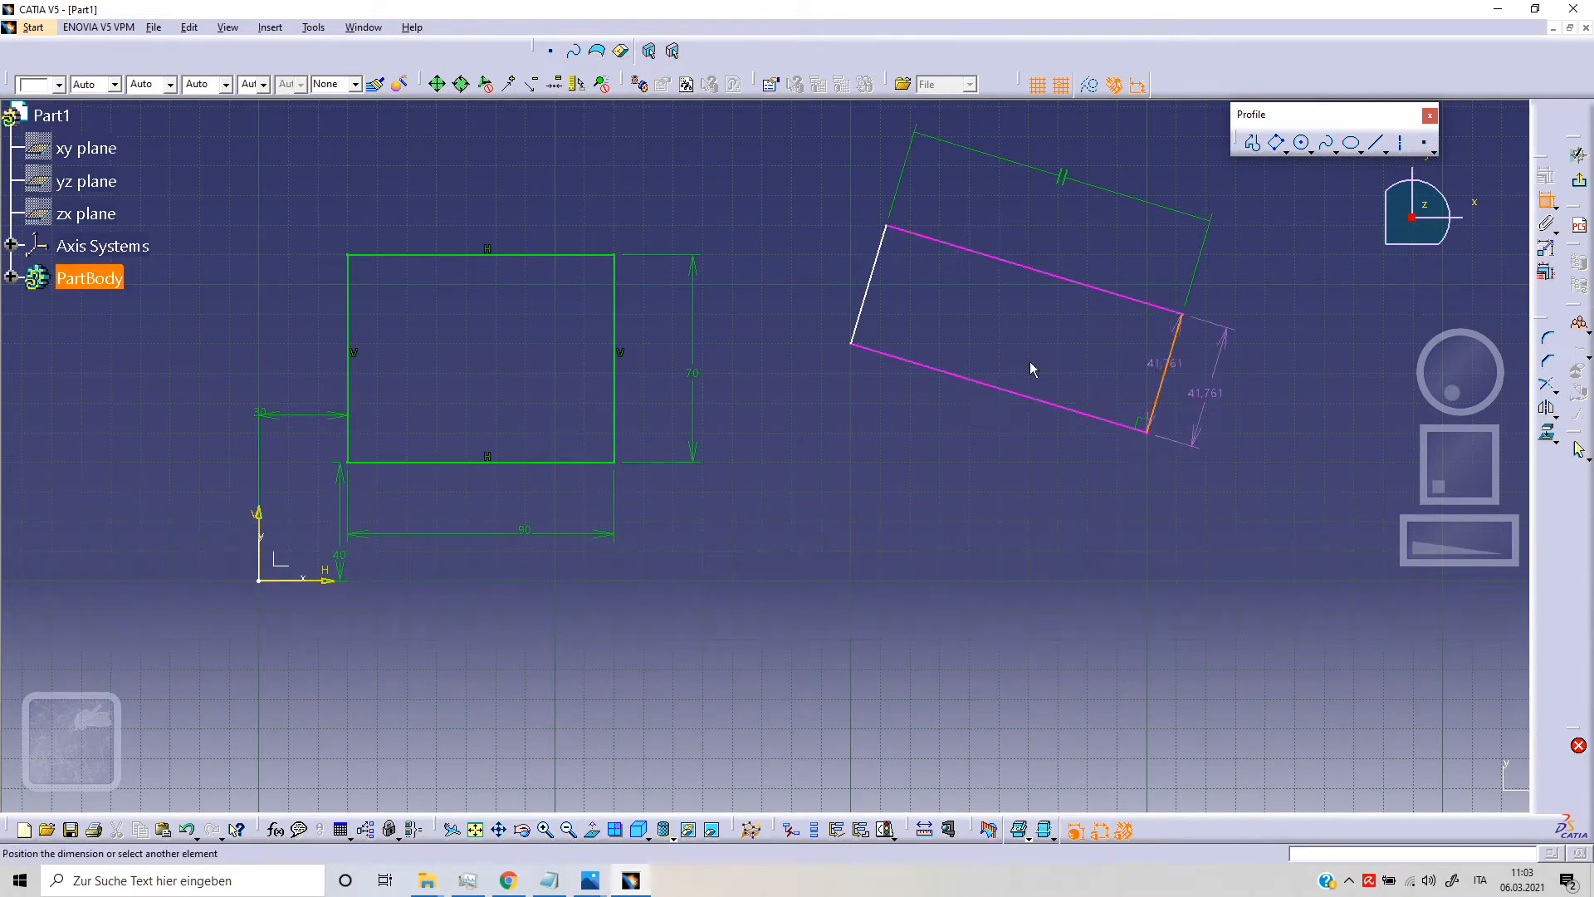
{"action": "left_click", "coordinate": [868, 304]}
{"action": "left_click", "coordinate": [909, 430]}
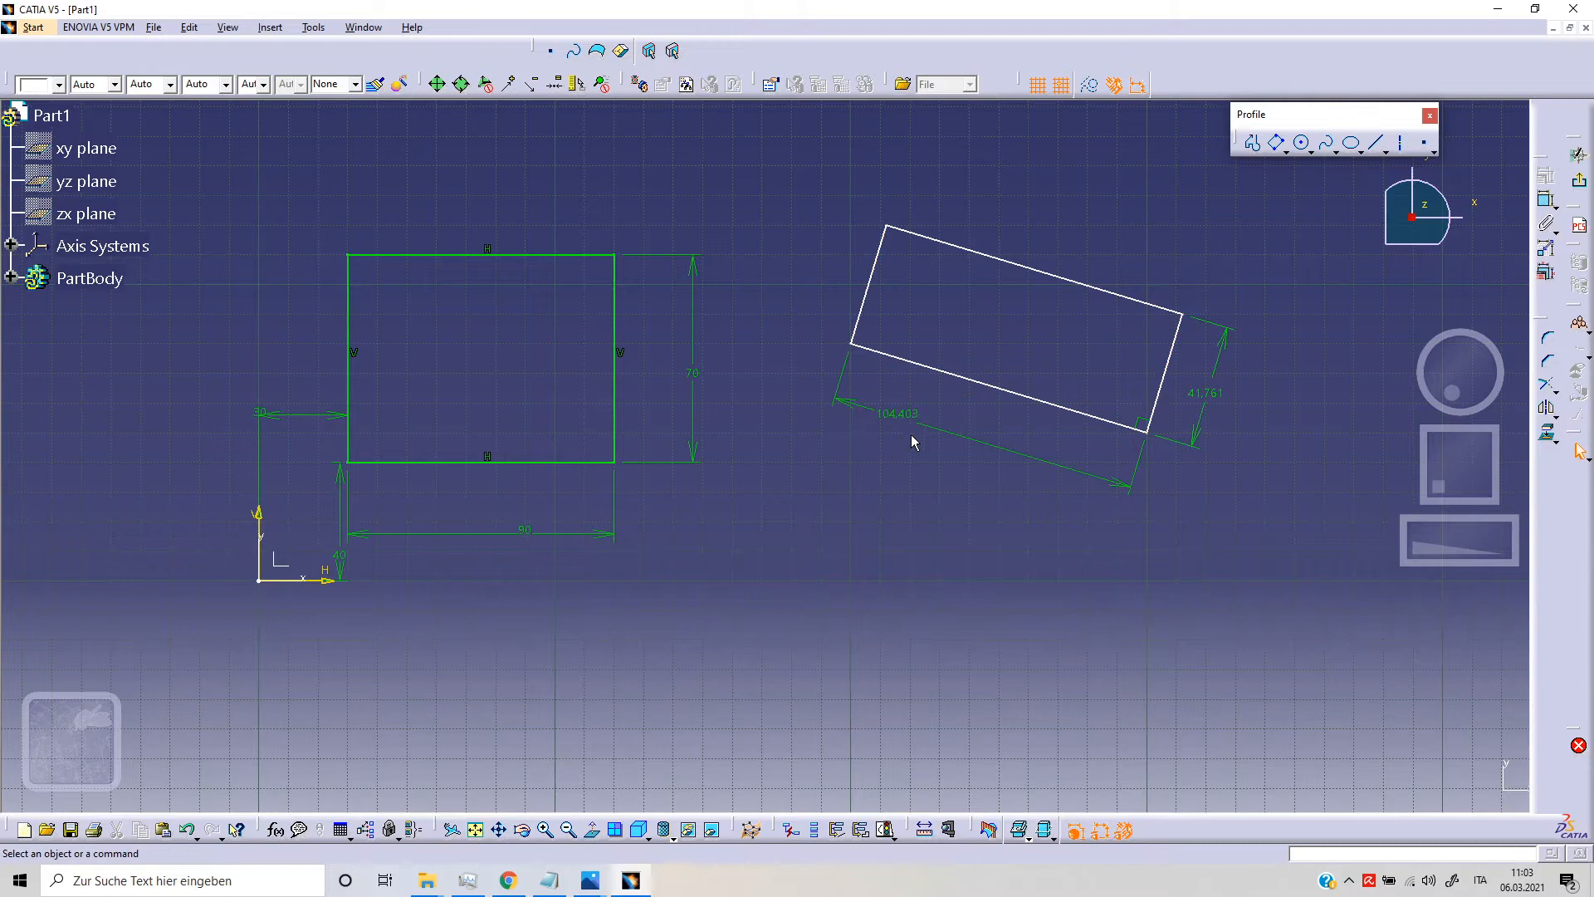
Step: Dimension the oriented rectangle's lower-left corner from the horizontal and vertical sketch axes
{"action": "left_click", "coordinate": [852, 345]}
{"action": "left_click", "coordinate": [1546, 200]}
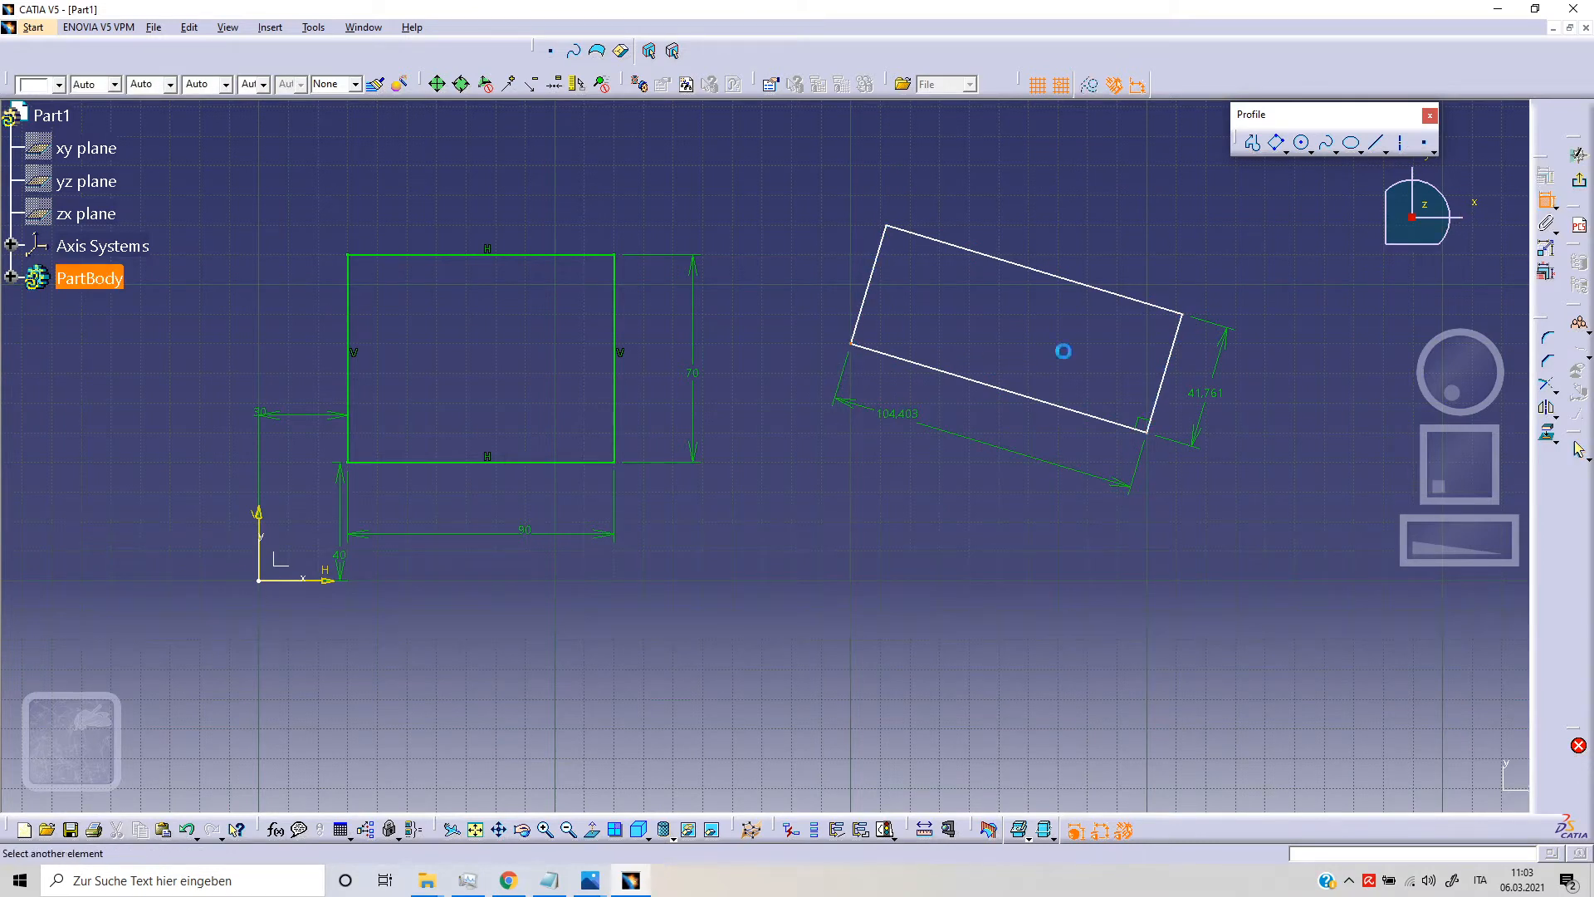
{"action": "left_click", "coordinate": [320, 580]}
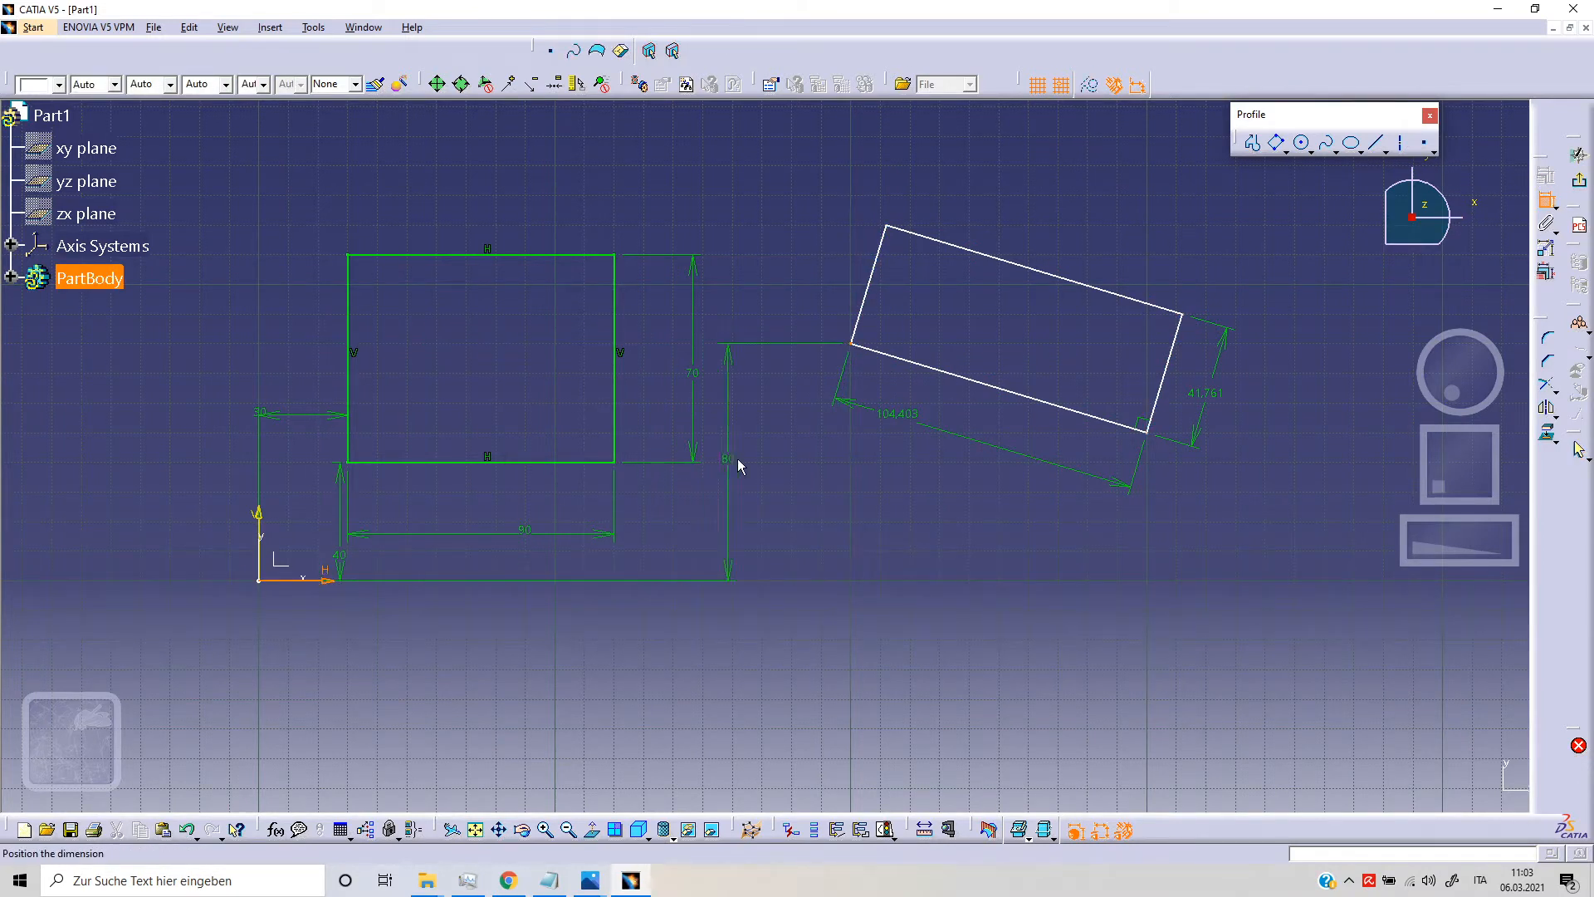
{"action": "left_click", "coordinate": [798, 459]}
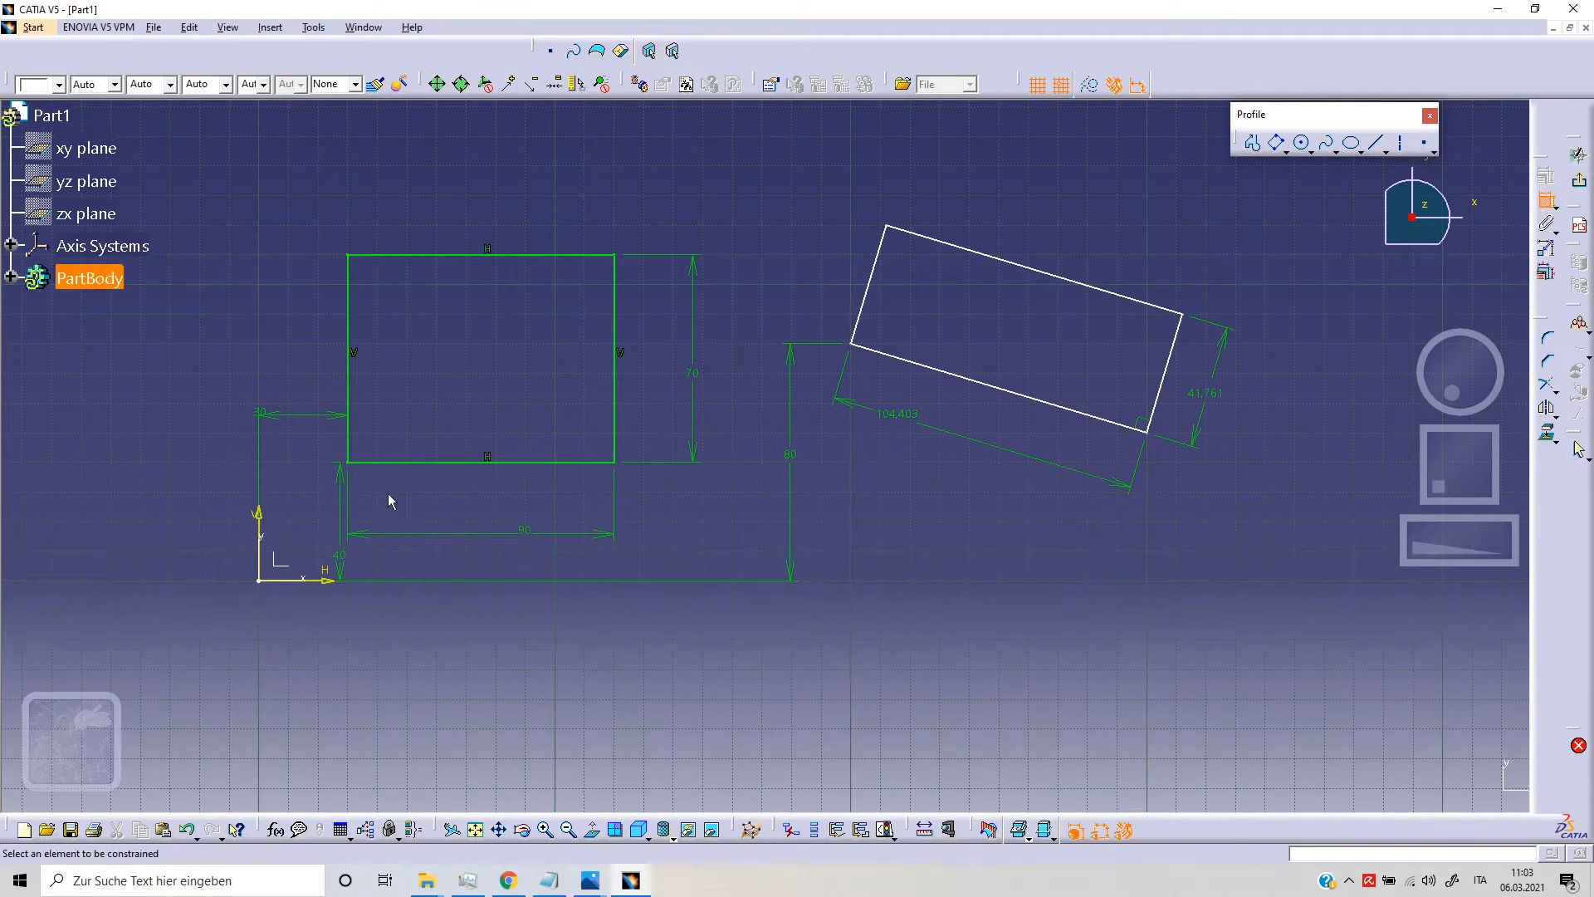
{"action": "left_click", "coordinate": [262, 528]}
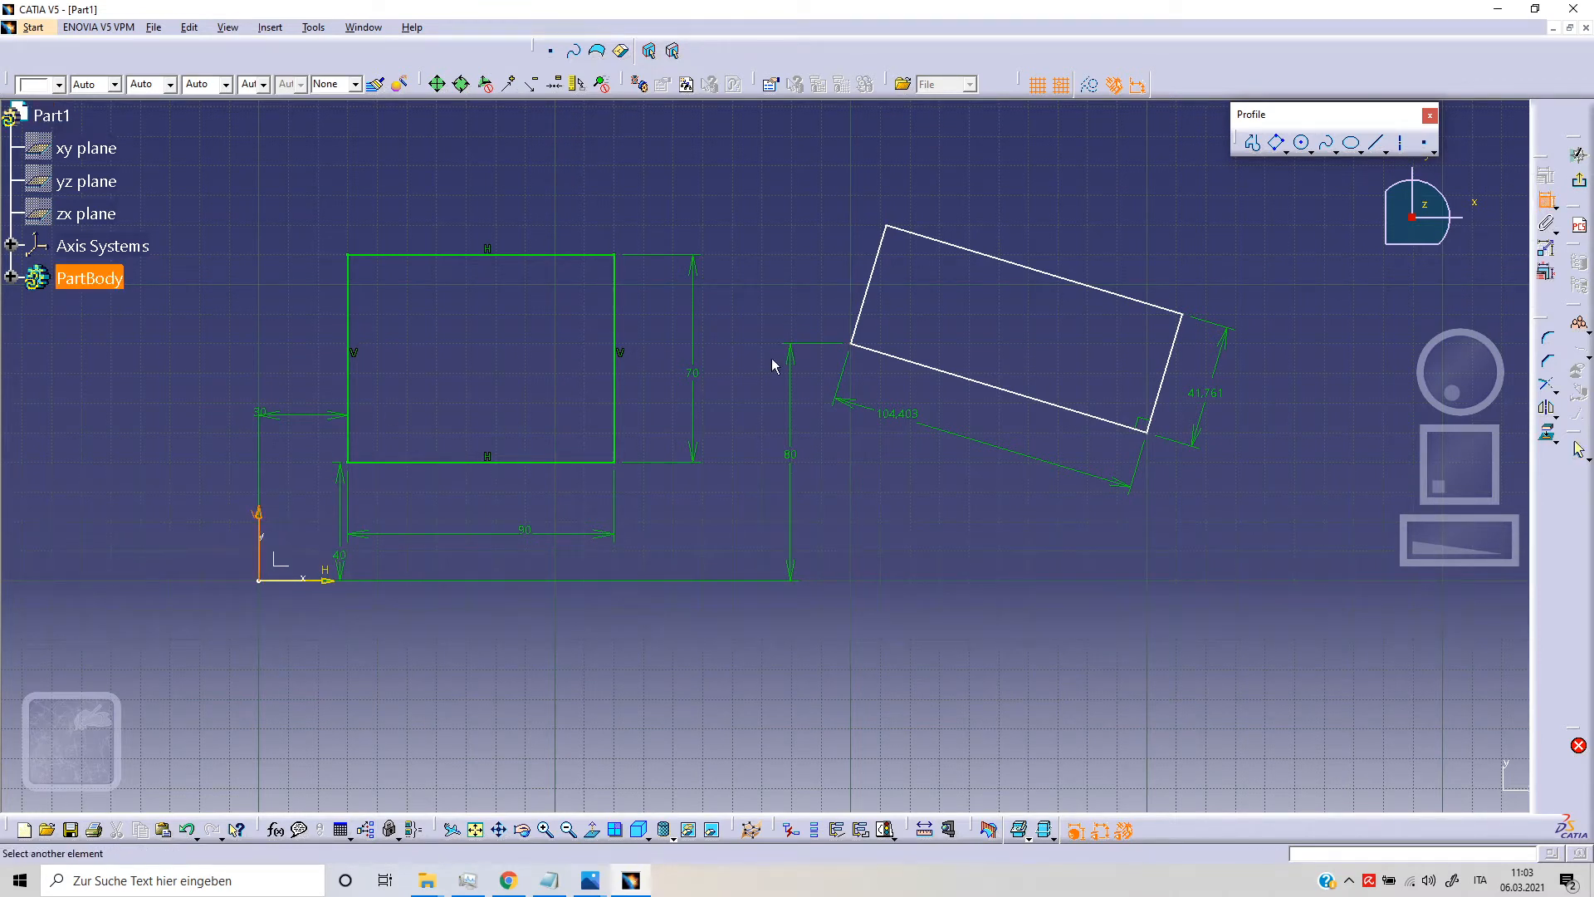
{"action": "left_click", "coordinate": [850, 345]}
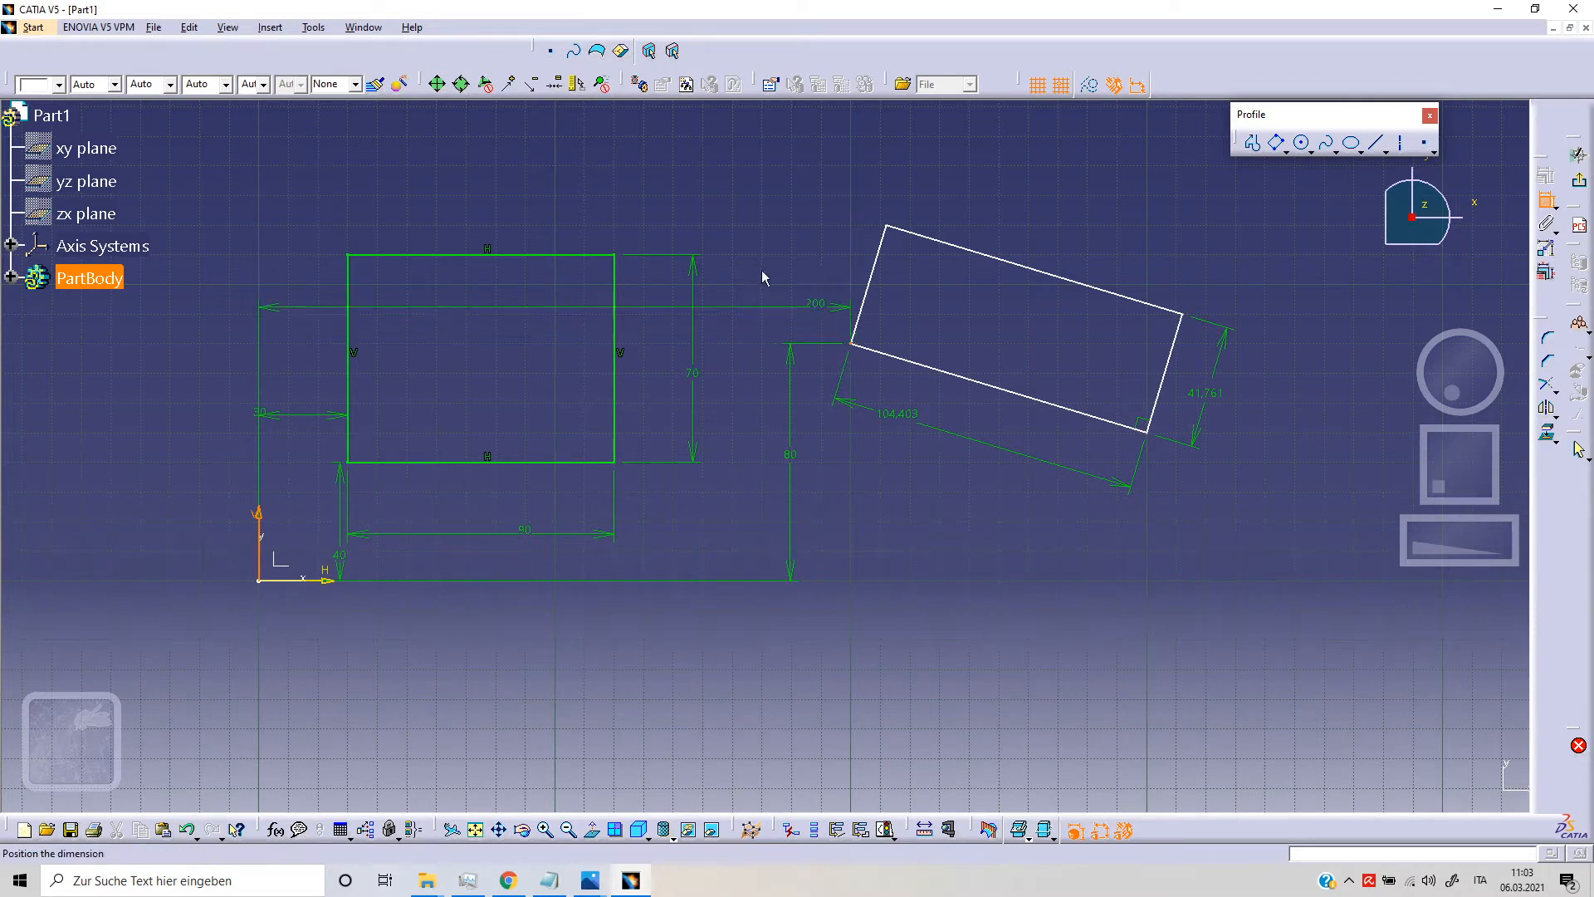
{"action": "left_click", "coordinate": [719, 167]}
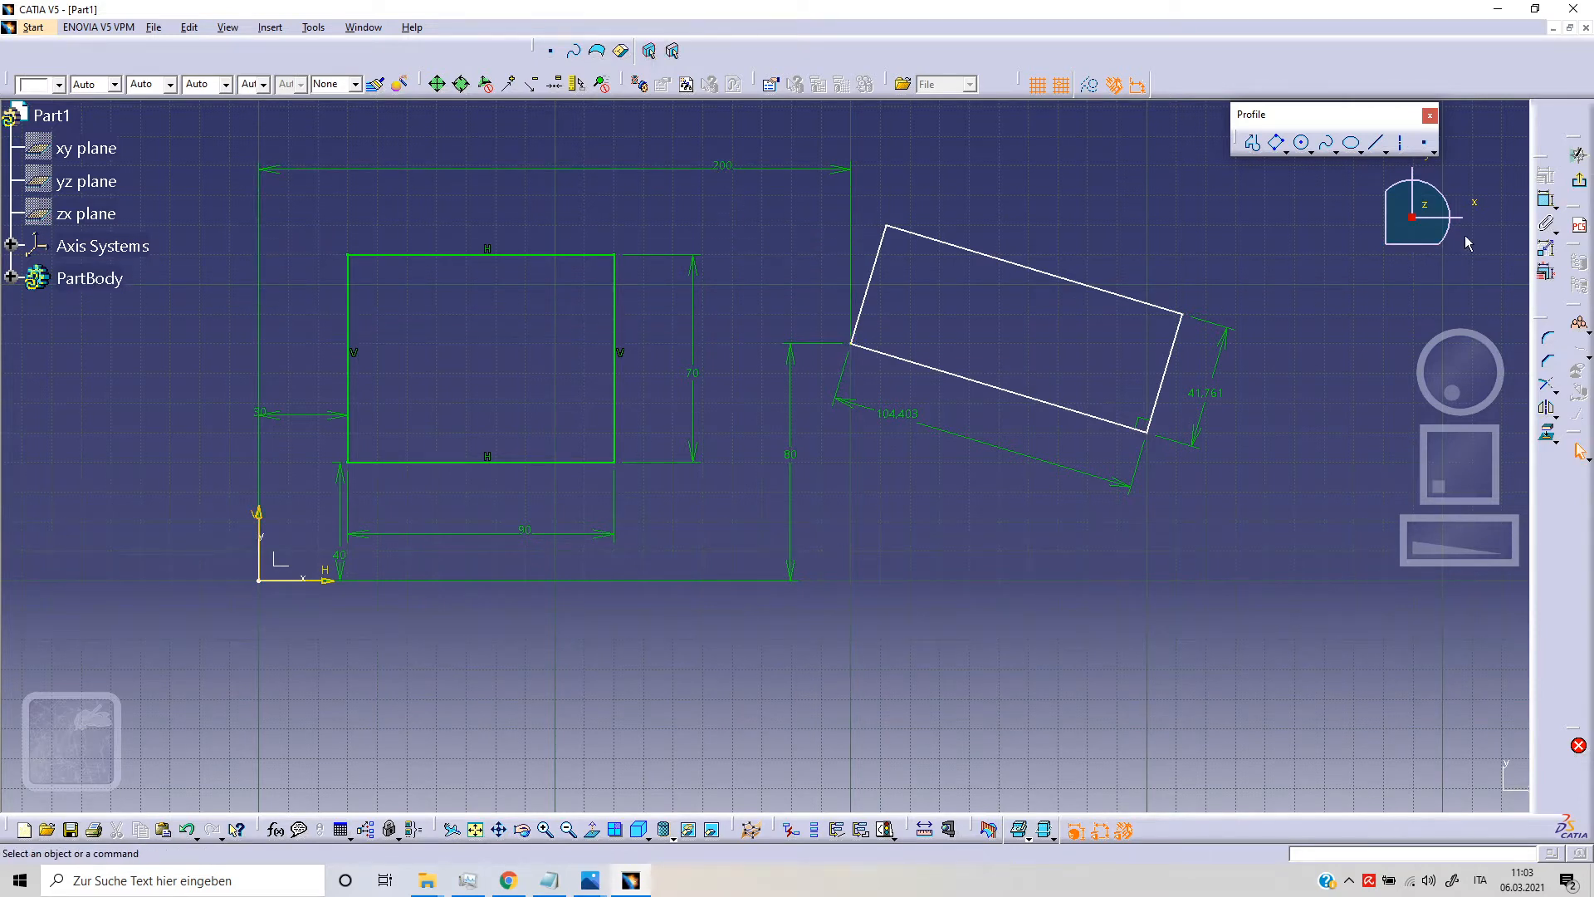
Step: Dimension the angle between the oriented rectangle's lower long side and the horizontal sketch axis
{"action": "left_click", "coordinate": [1027, 402]}
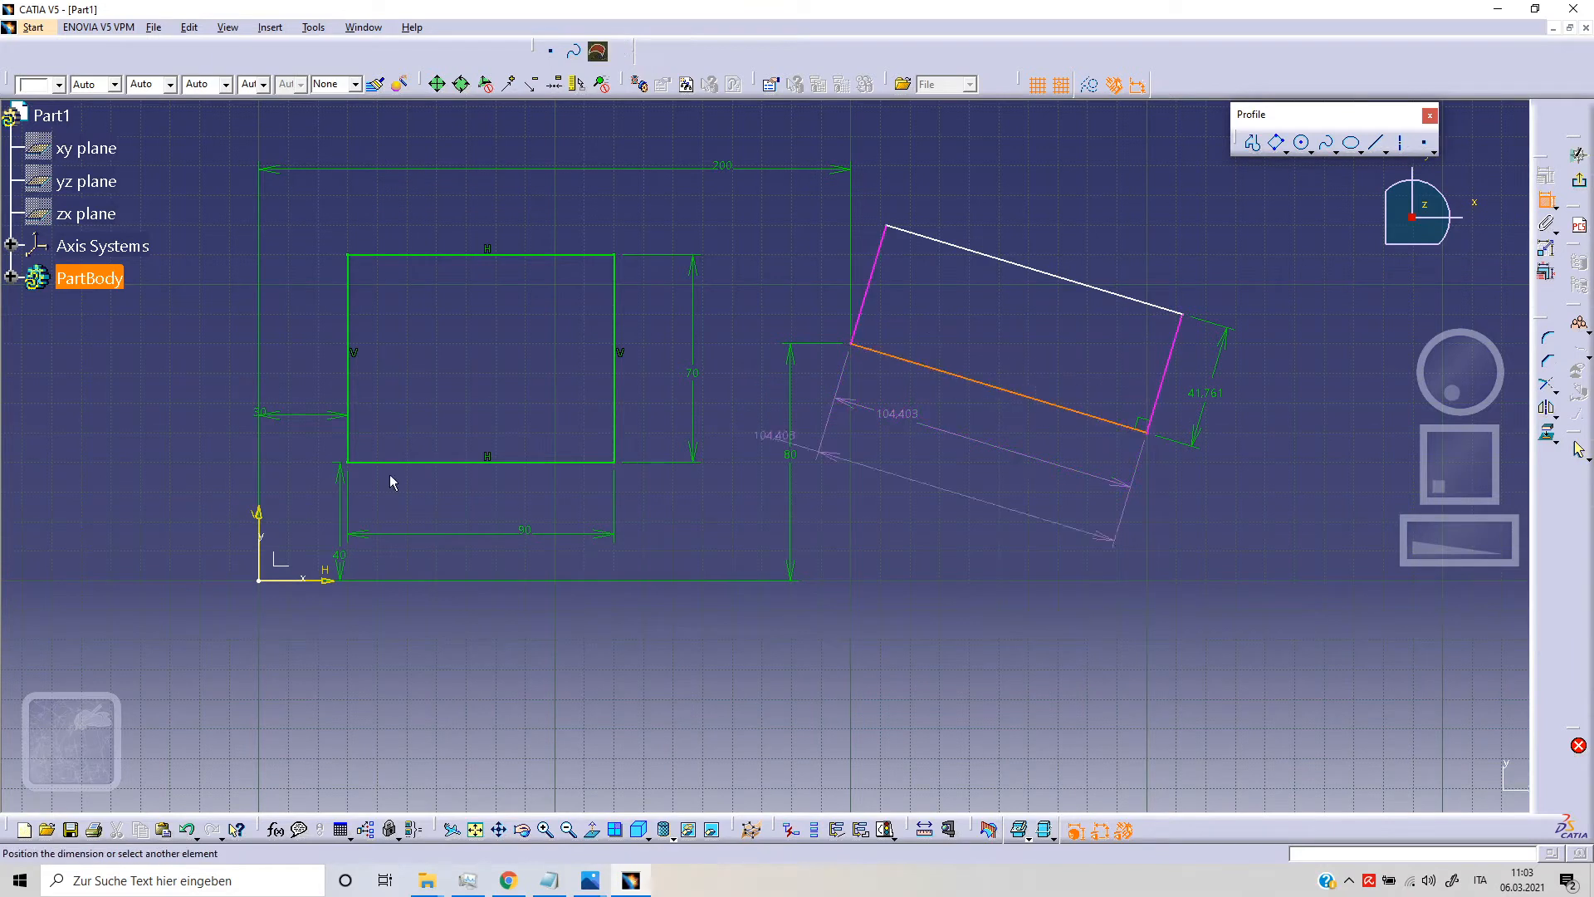
{"action": "left_click", "coordinate": [329, 586]}
{"action": "left_click", "coordinate": [875, 427]}
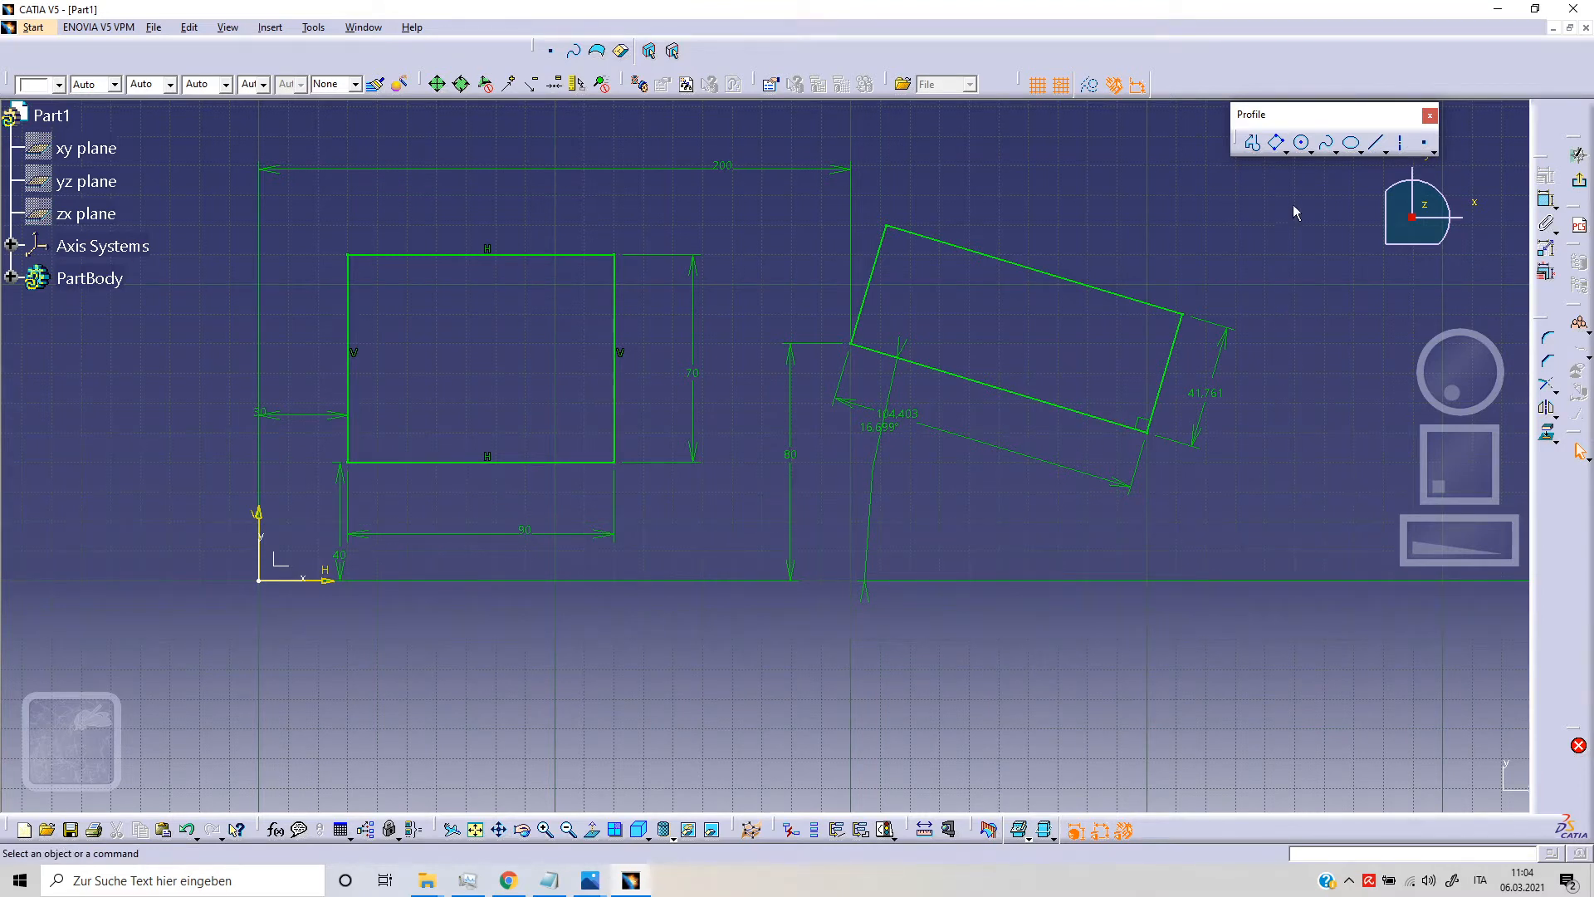
Step: Draw a second oriented rectangle above the first oriented one, sloping slightly down to the right
{"action": "left_click", "coordinate": [1279, 150]}
{"action": "middle_click_drag", "start_coordinate": [1192, 249], "coordinate": [1145, 488]}
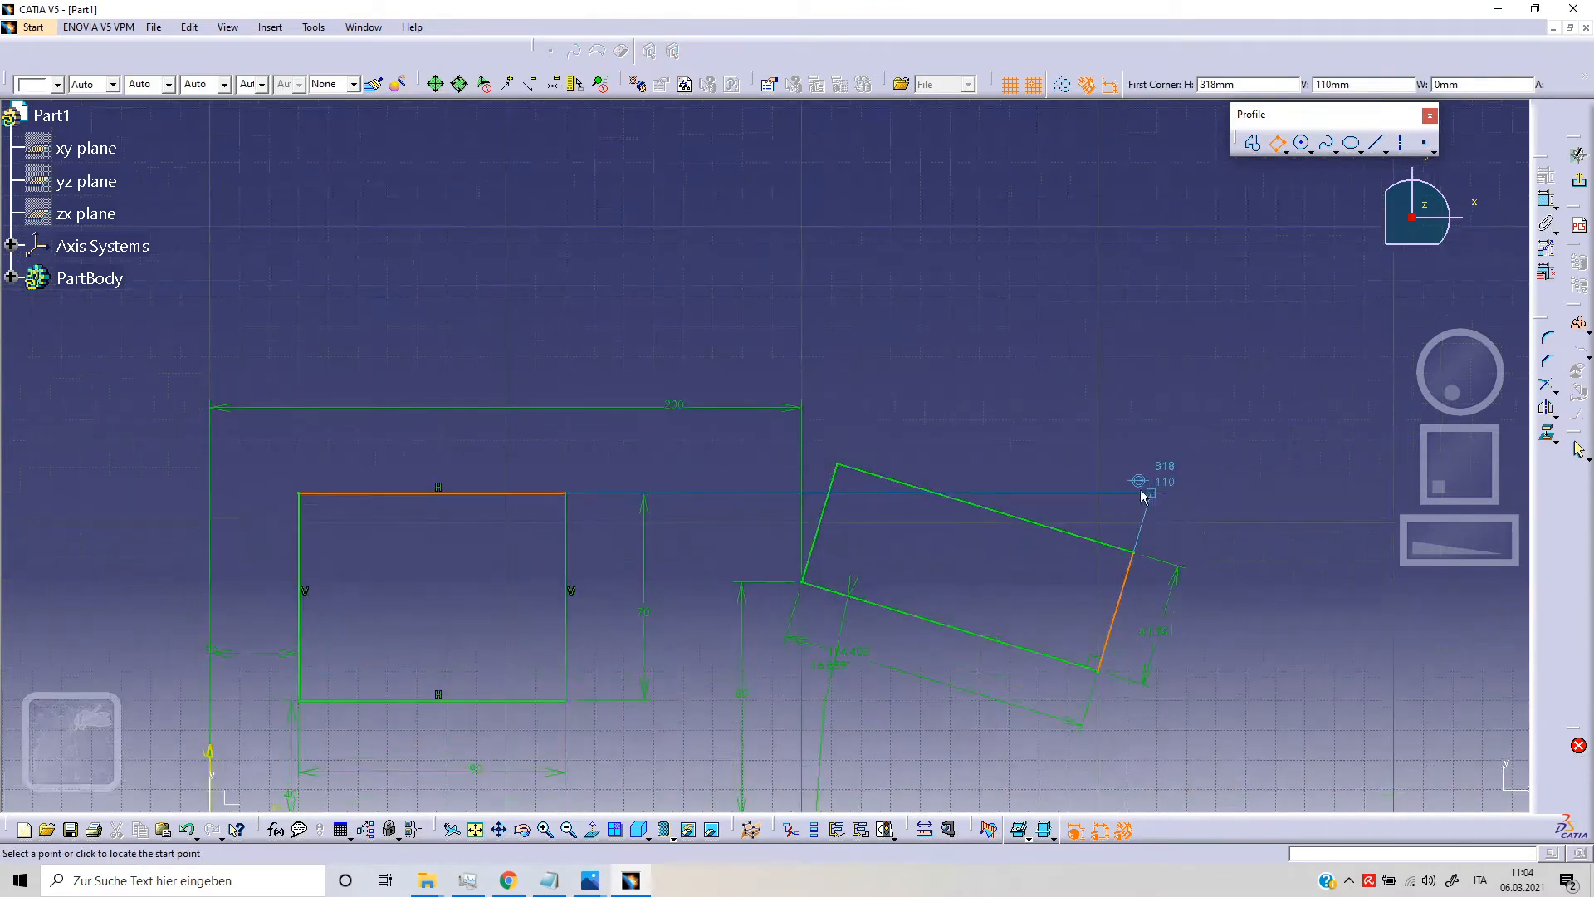
{"action": "left_click", "coordinate": [1099, 315]}
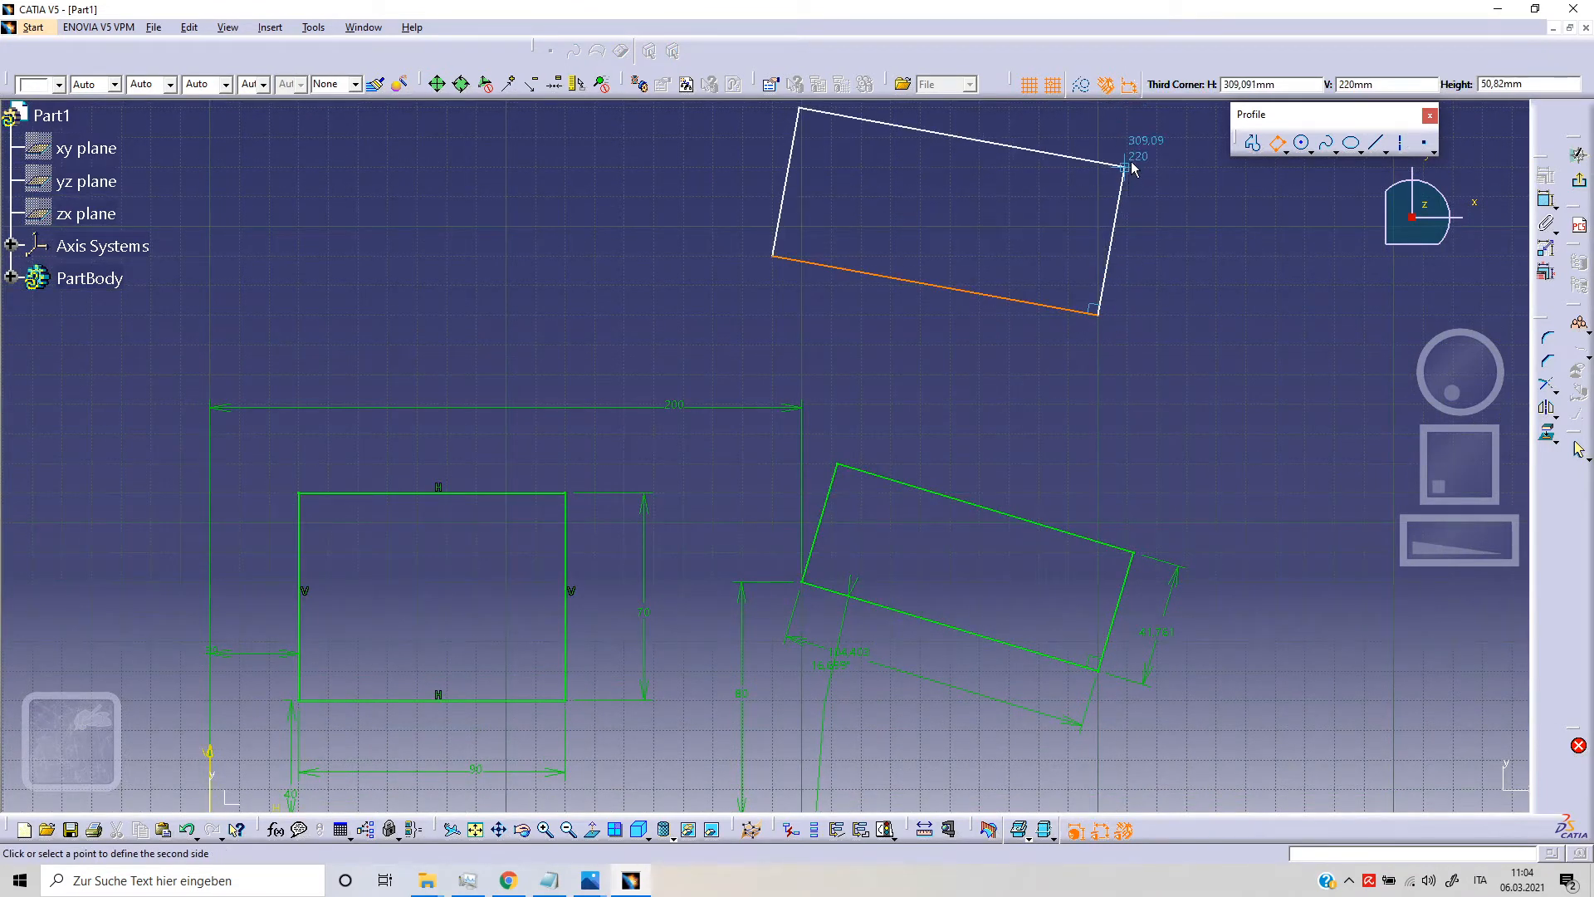
{"action": "left_click", "coordinate": [1135, 189]}
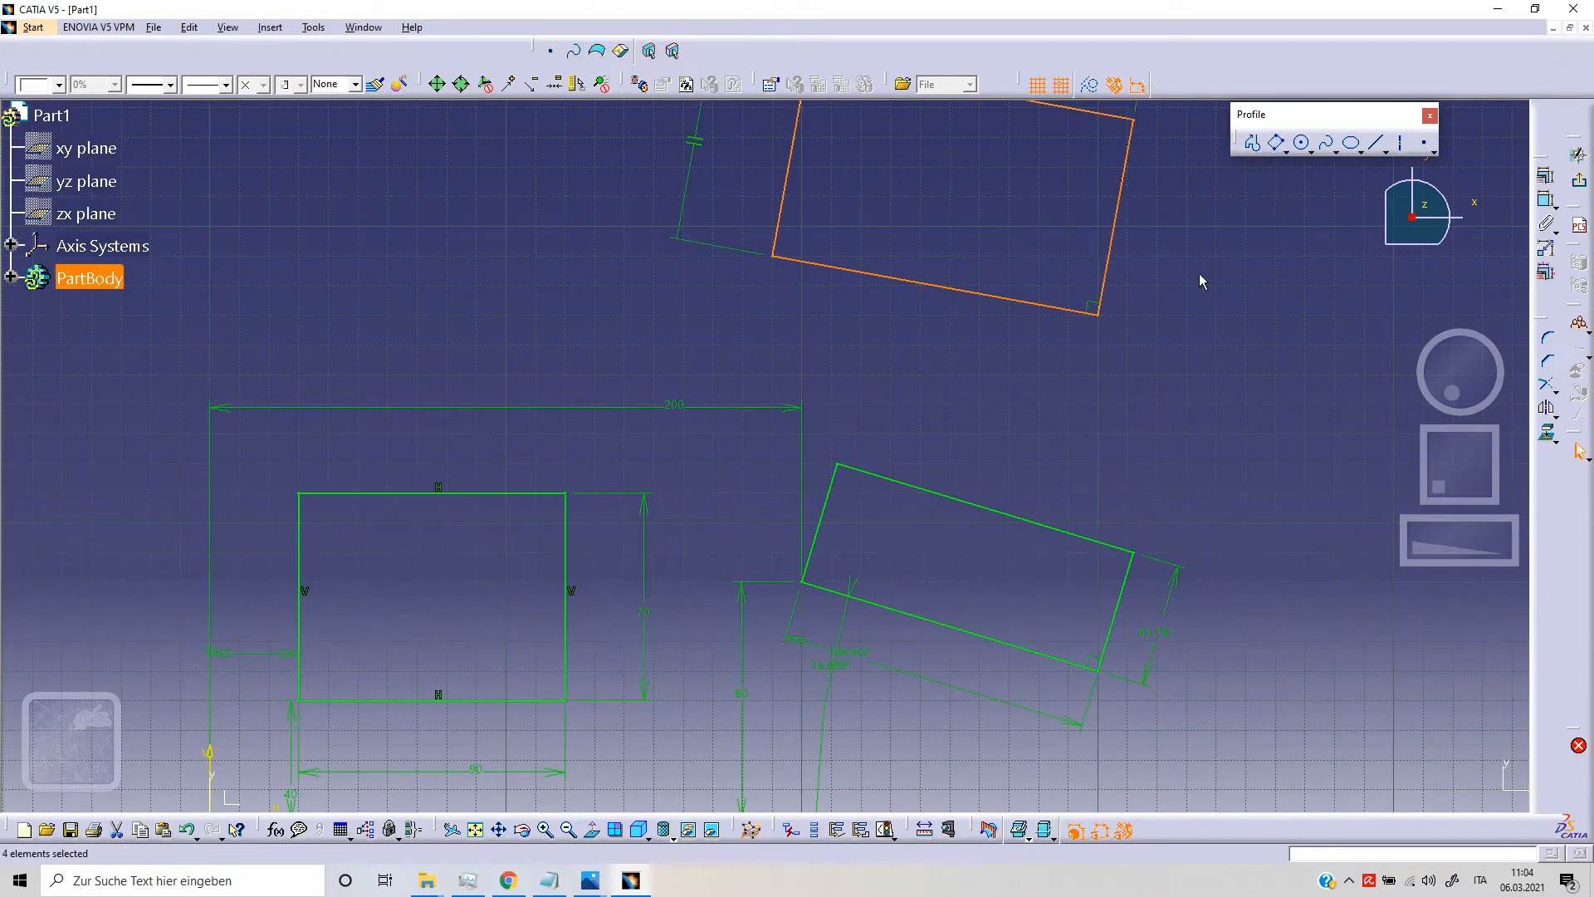
{"action": "middle_click_drag", "start_coordinate": [1120, 334], "coordinate": [1081, 455]}
{"action": "left_click", "coordinate": [1078, 424]}
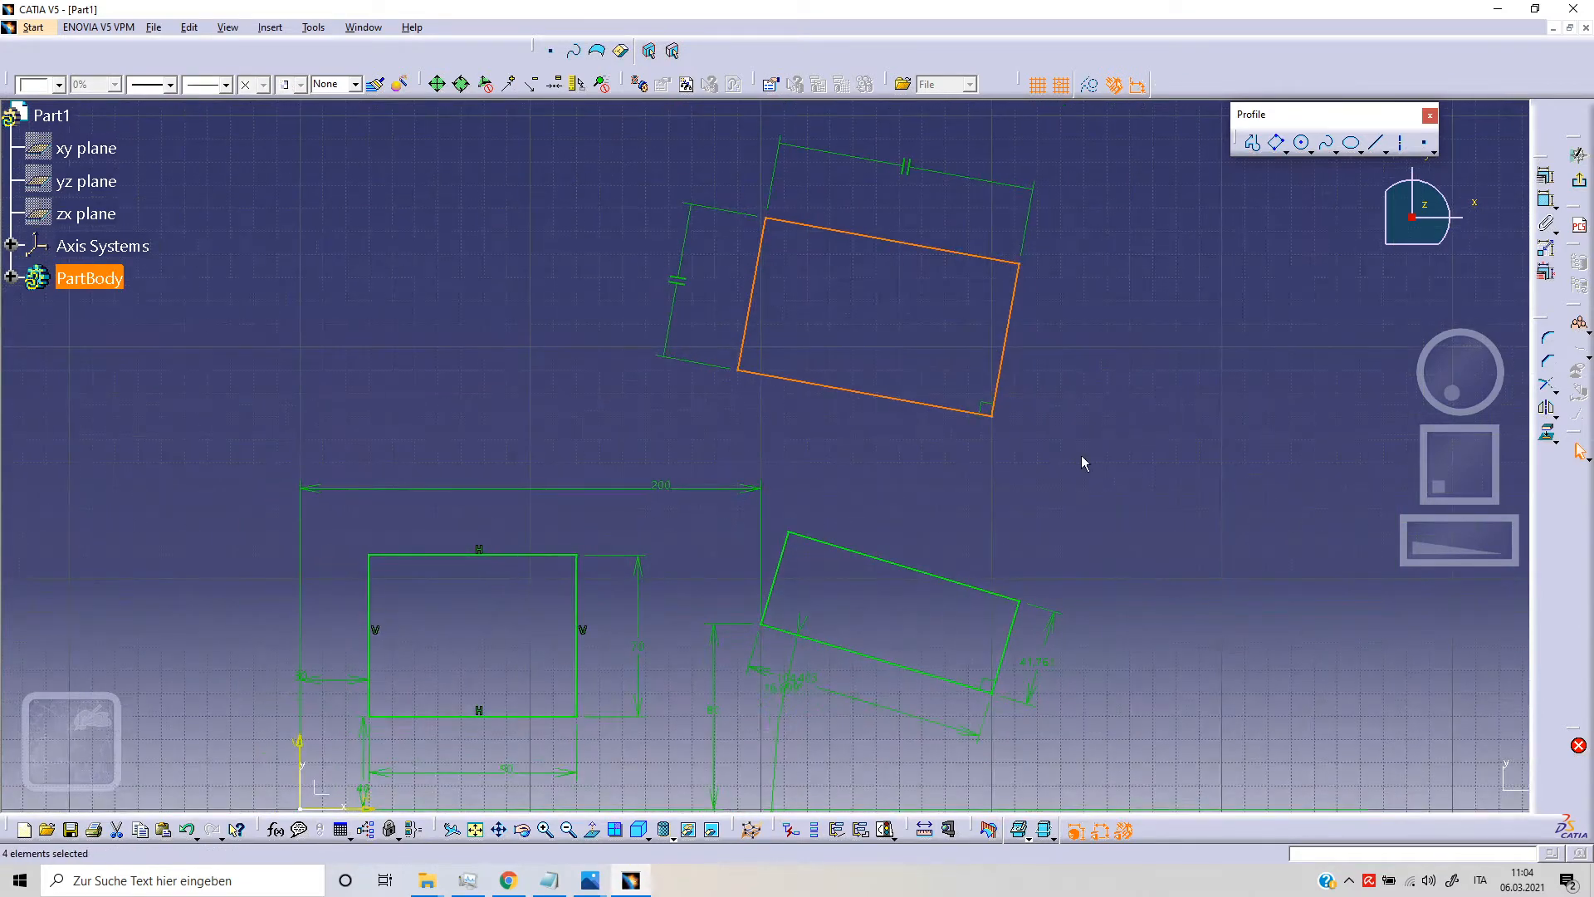
Step: Draw a three-point parallelogram to the right of the second oriented rectangle, with an acute corner angle of about 59°
{"action": "left_click", "coordinate": [1286, 152]}
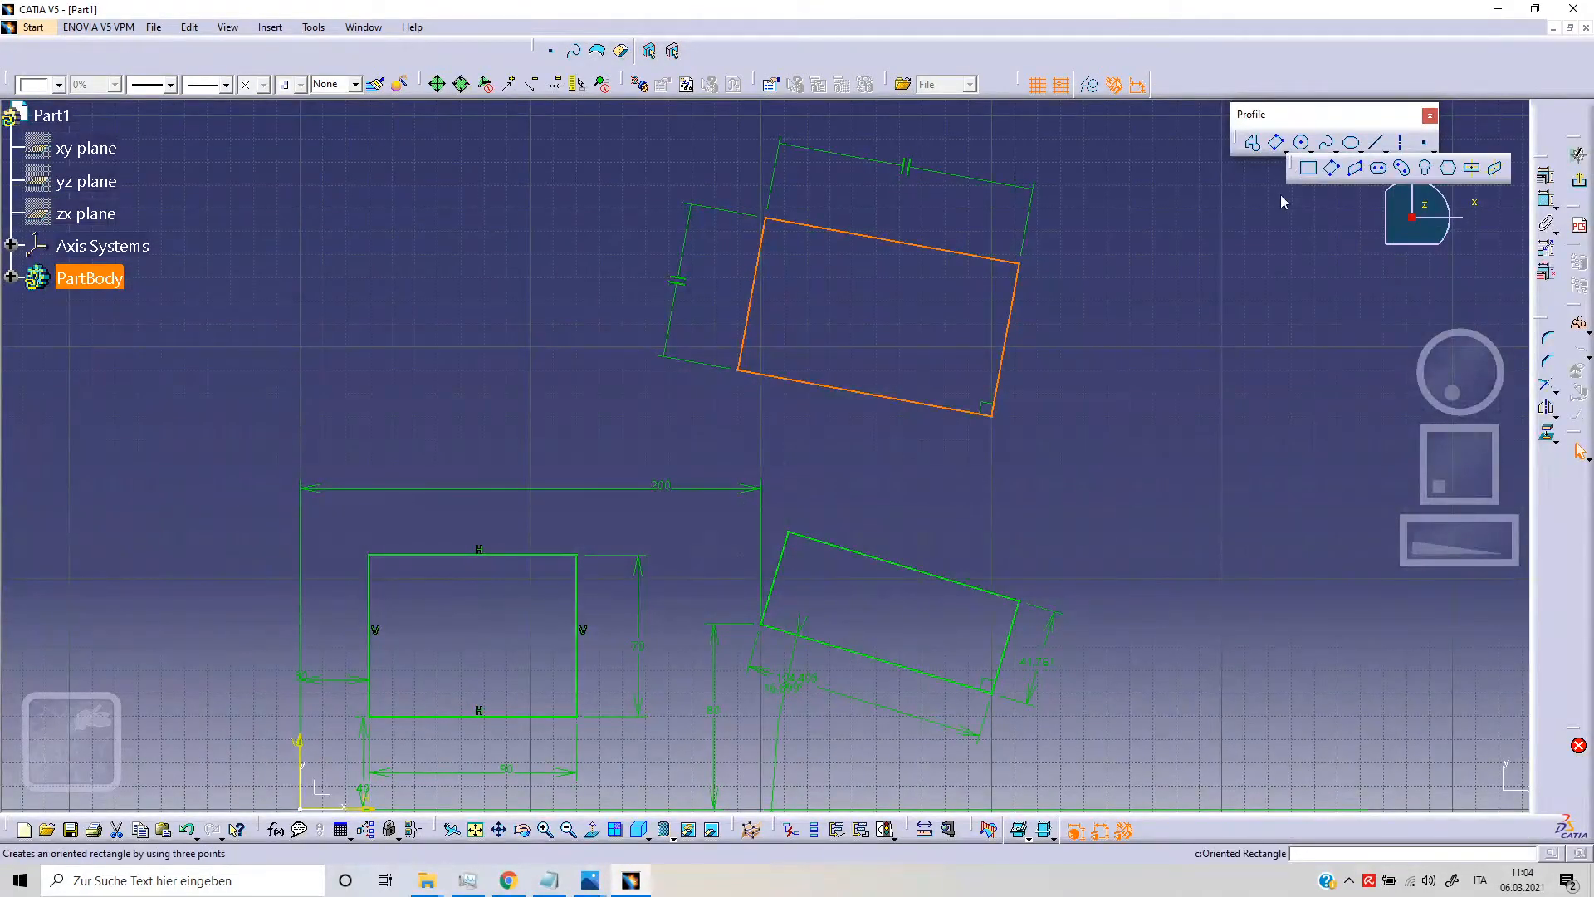
{"action": "left_click", "coordinate": [1355, 170]}
{"action": "mouse_move", "coordinate": [1146, 356]}
{"action": "middle_mouse_down"}
{"action": "mouse_move", "coordinate": [893, 356]}
{"action": "mouse_move", "coordinate": [810, 390]}
{"action": "middle_mouse_up"}
{"action": "left_click", "coordinate": [851, 371]}
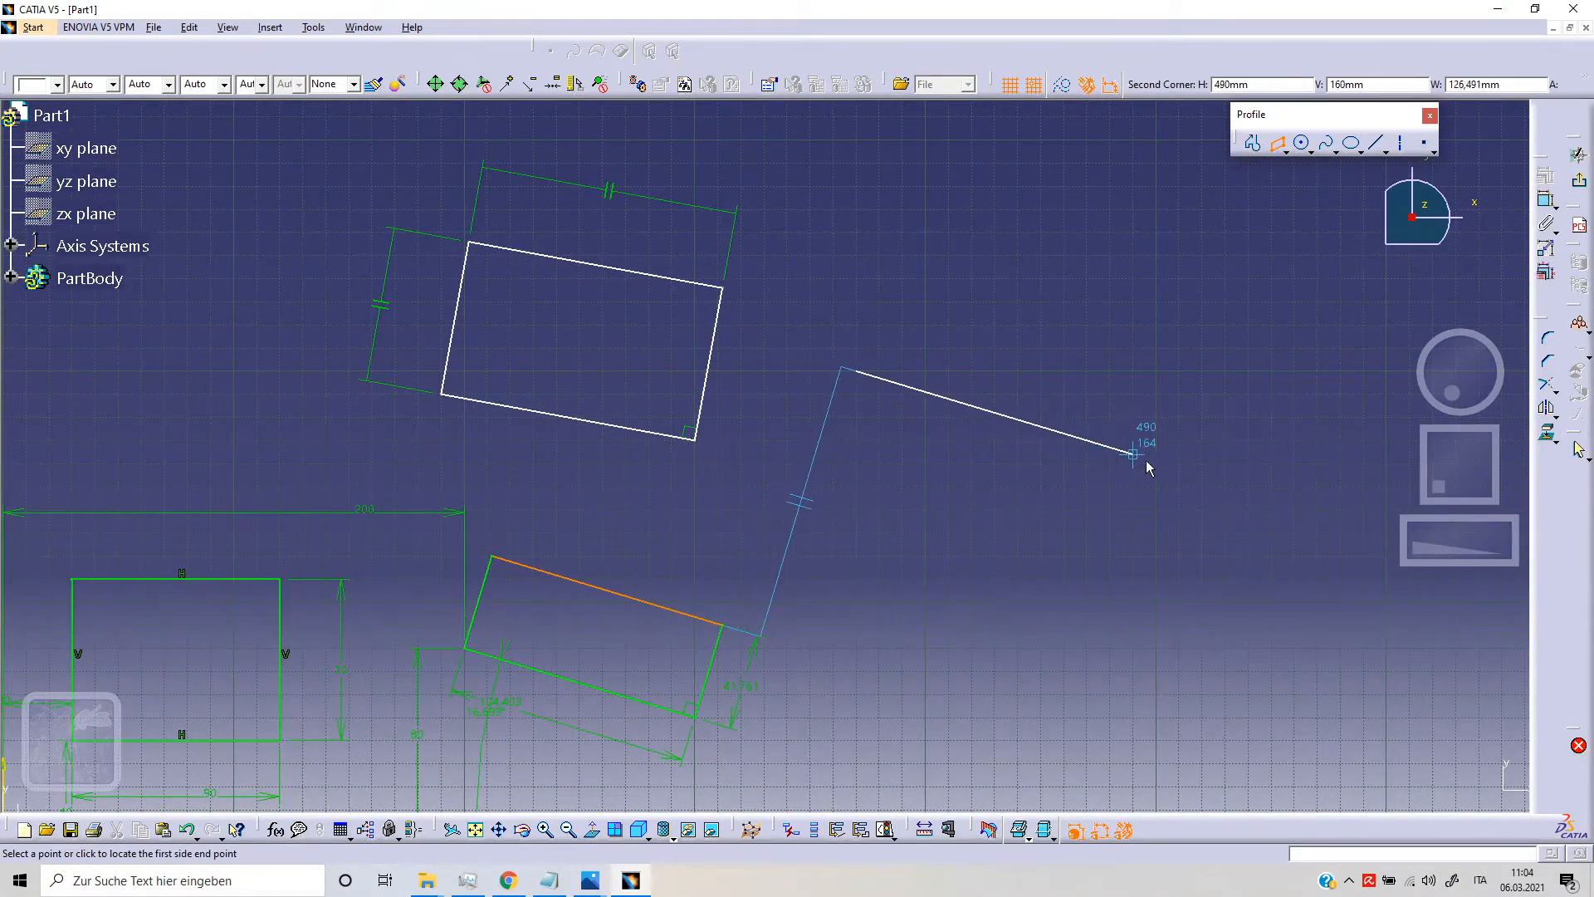
{"action": "left_click", "coordinate": [1181, 414]}
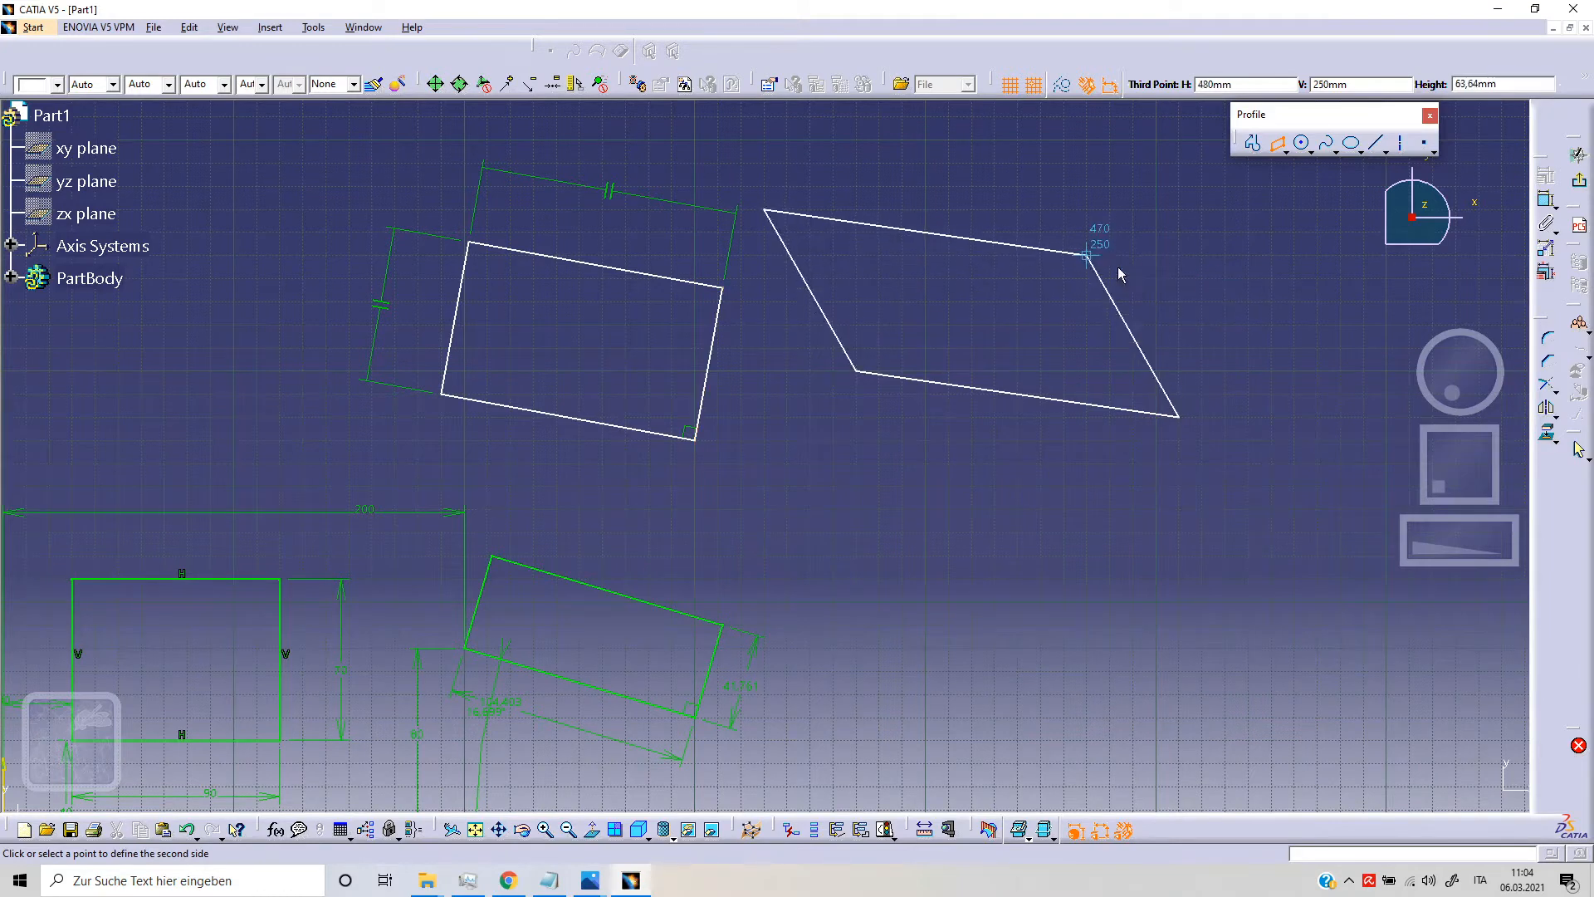
{"action": "left_click", "coordinate": [1267, 306]}
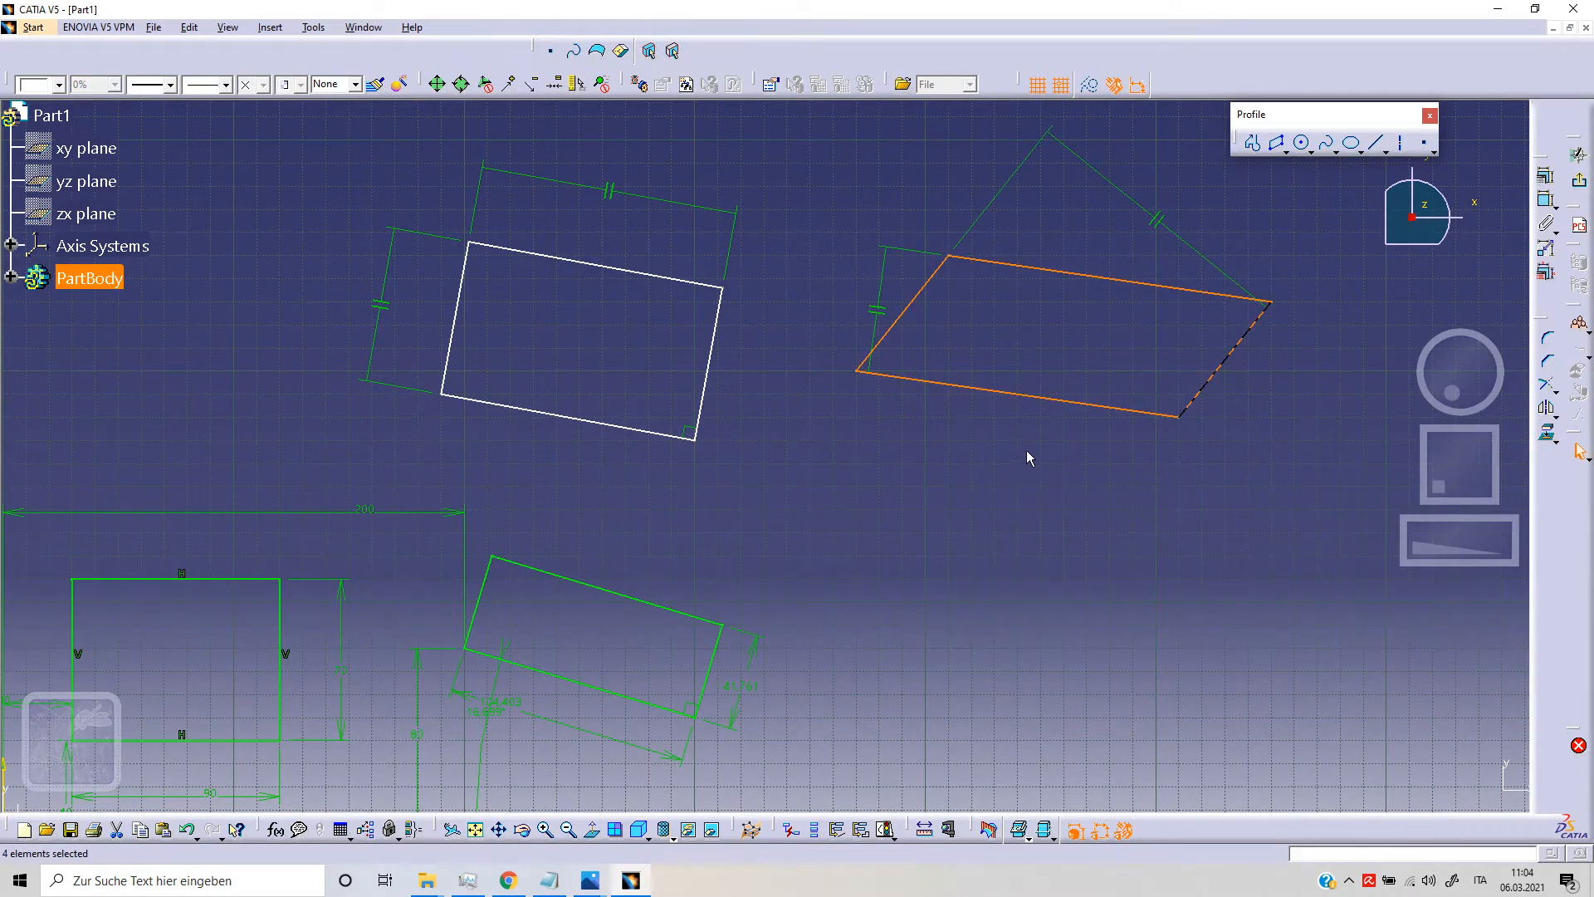
{"action": "left_click", "coordinate": [963, 497]}
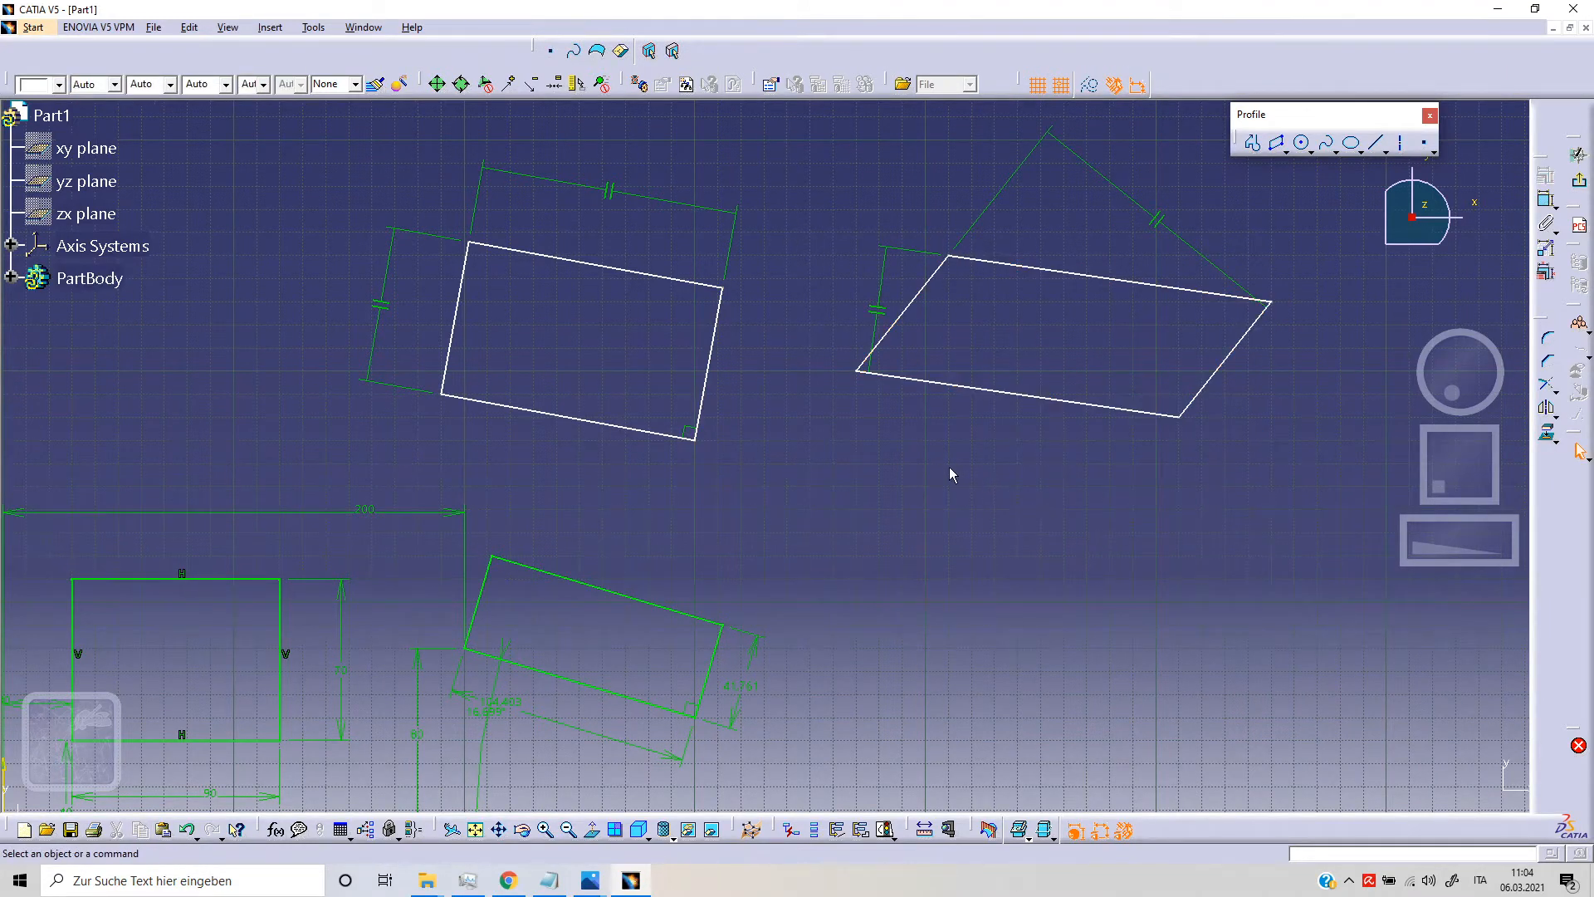
Step: Dimension the angle between the parallelogram's right side and its upper side
{"action": "mouse_move", "coordinate": [869, 410]}
{"action": "middle_mouse_down"}
{"action": "mouse_move", "coordinate": [1013, 346]}
{"action": "mouse_move", "coordinate": [962, 332]}
{"action": "mouse_move", "coordinate": [842, 365]}
{"action": "middle_mouse_up"}
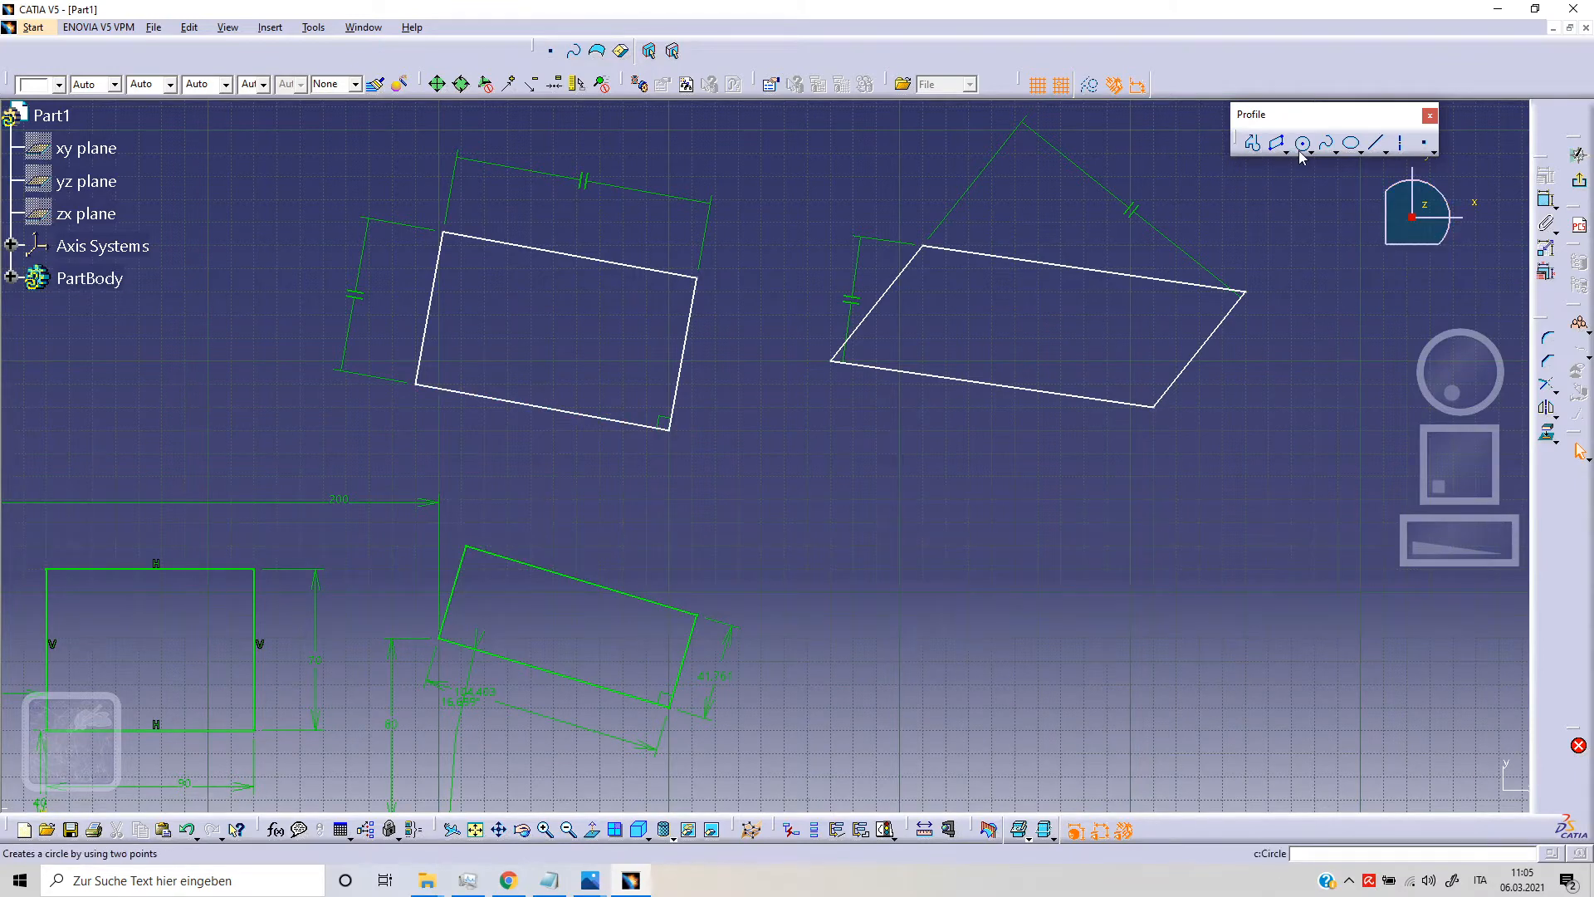
{"action": "left_click", "coordinate": [1546, 200]}
{"action": "left_click", "coordinate": [1186, 366]}
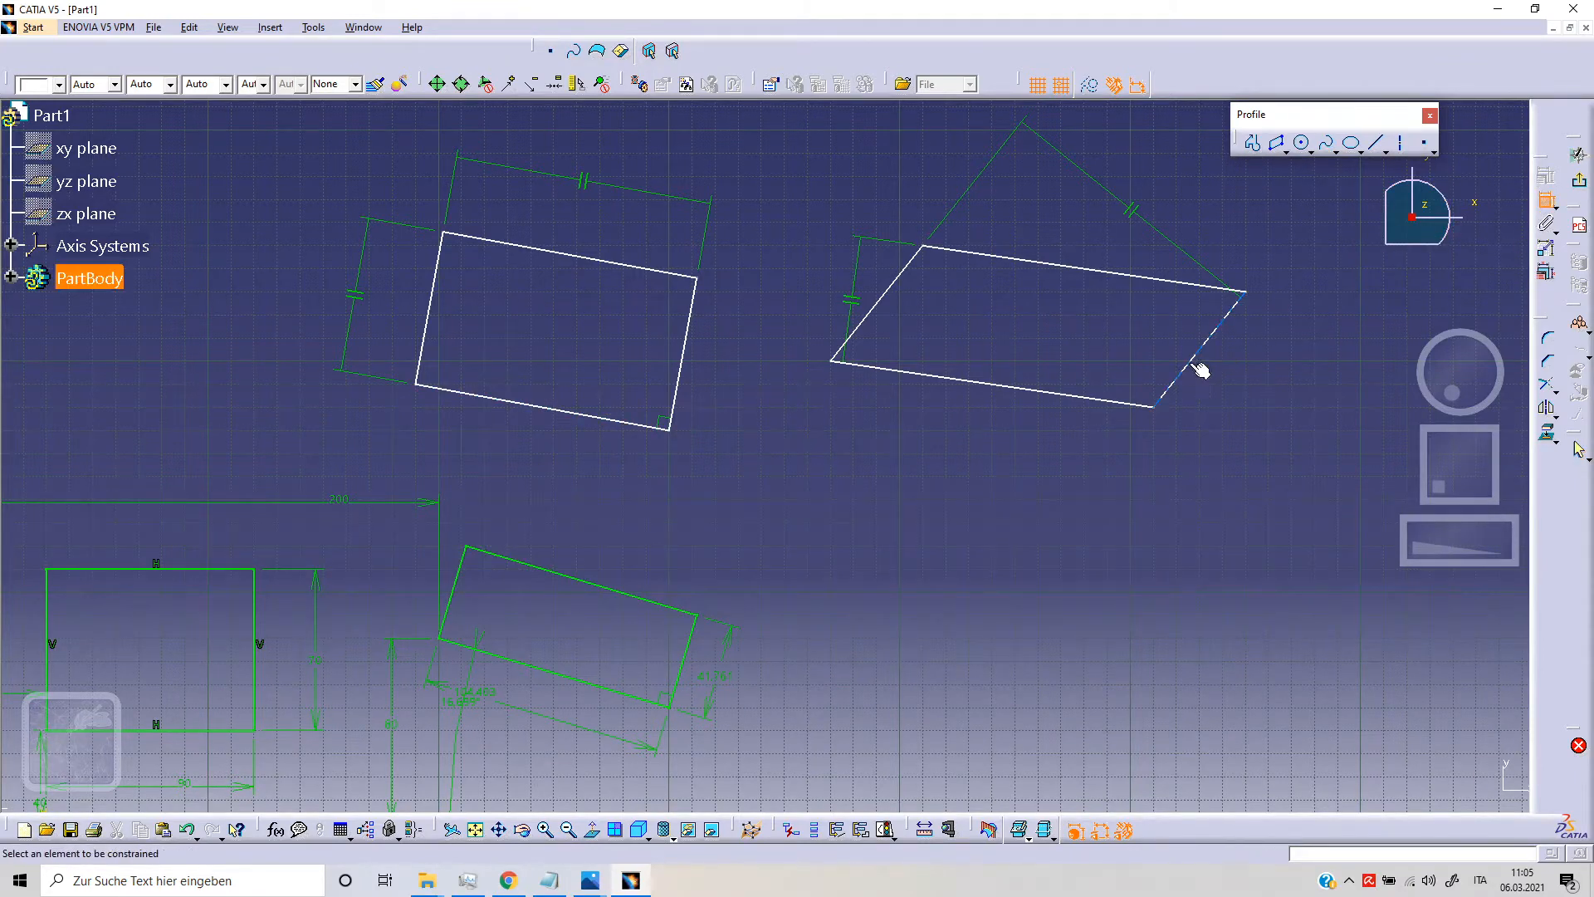
{"action": "left_click", "coordinate": [1206, 286]}
{"action": "left_click", "coordinate": [1183, 321]}
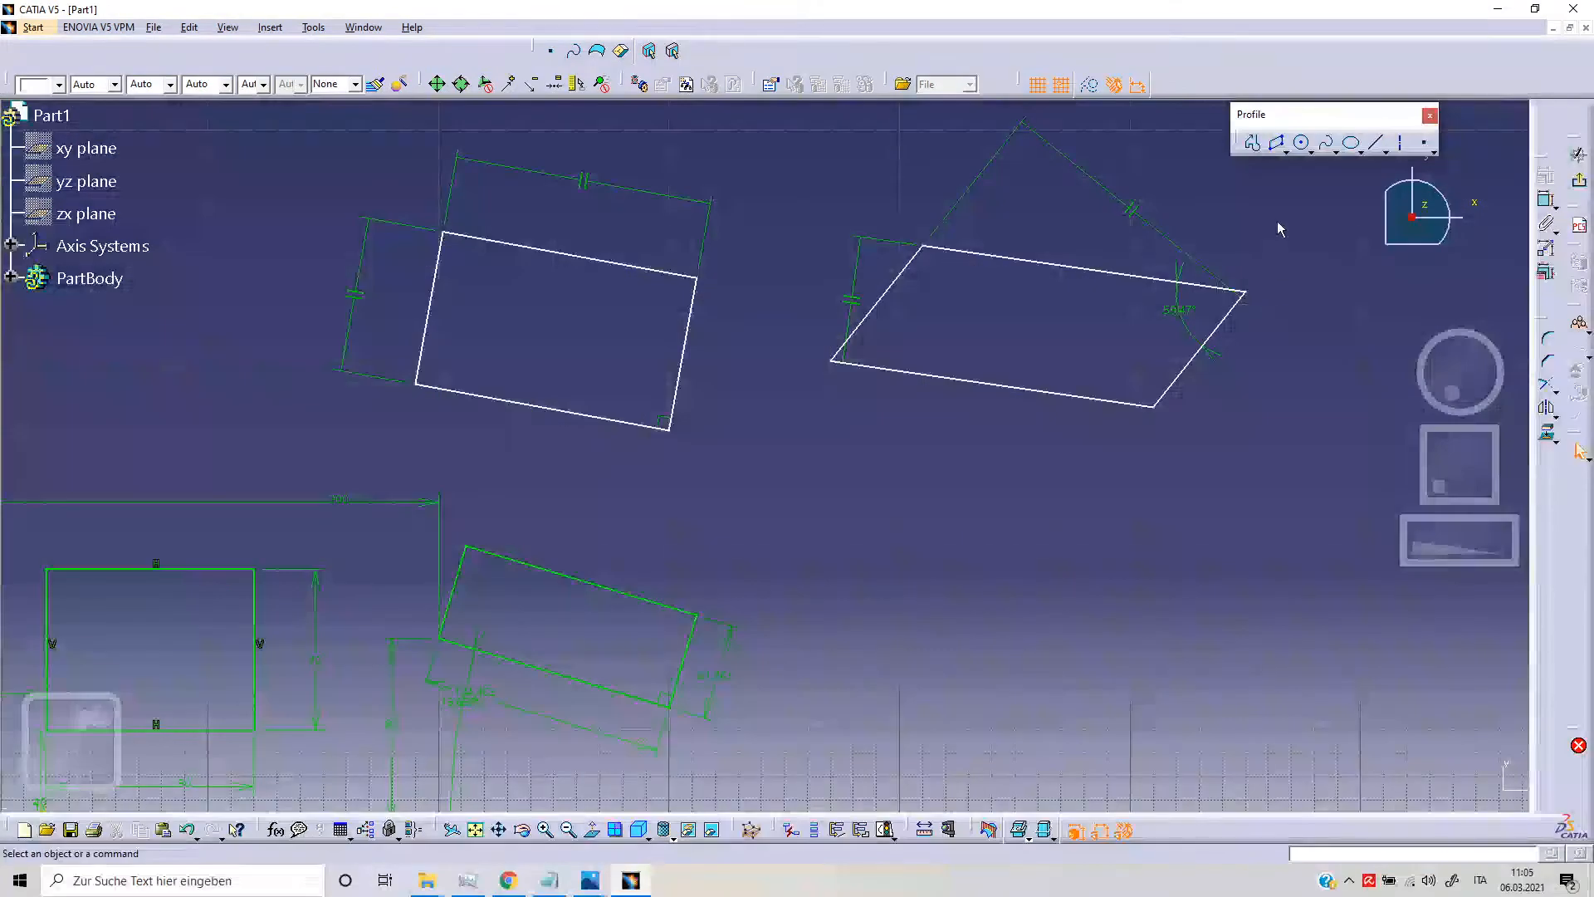
Step: Draw a horizontal elongated hole below the parallelogram with centers at (450, 100) and (540, 100) mm and a radius of 40 mm
{"action": "left_click", "coordinate": [1285, 151]}
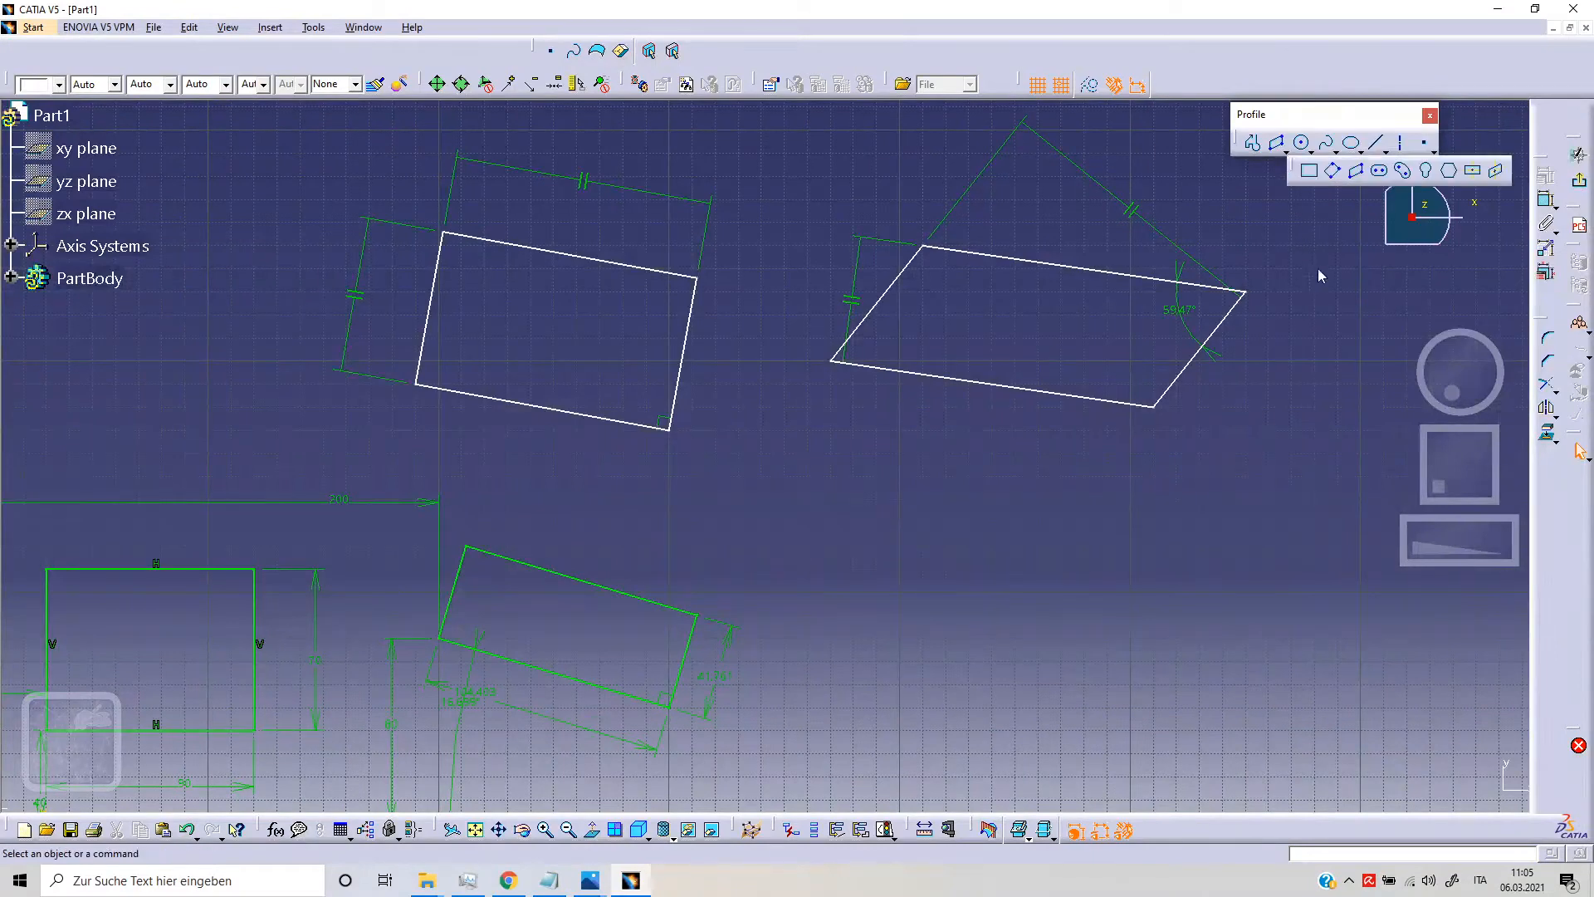
{"action": "left_click", "coordinate": [1380, 171]}
{"action": "middle_click_drag", "start_coordinate": [1043, 587], "coordinate": [882, 440]}
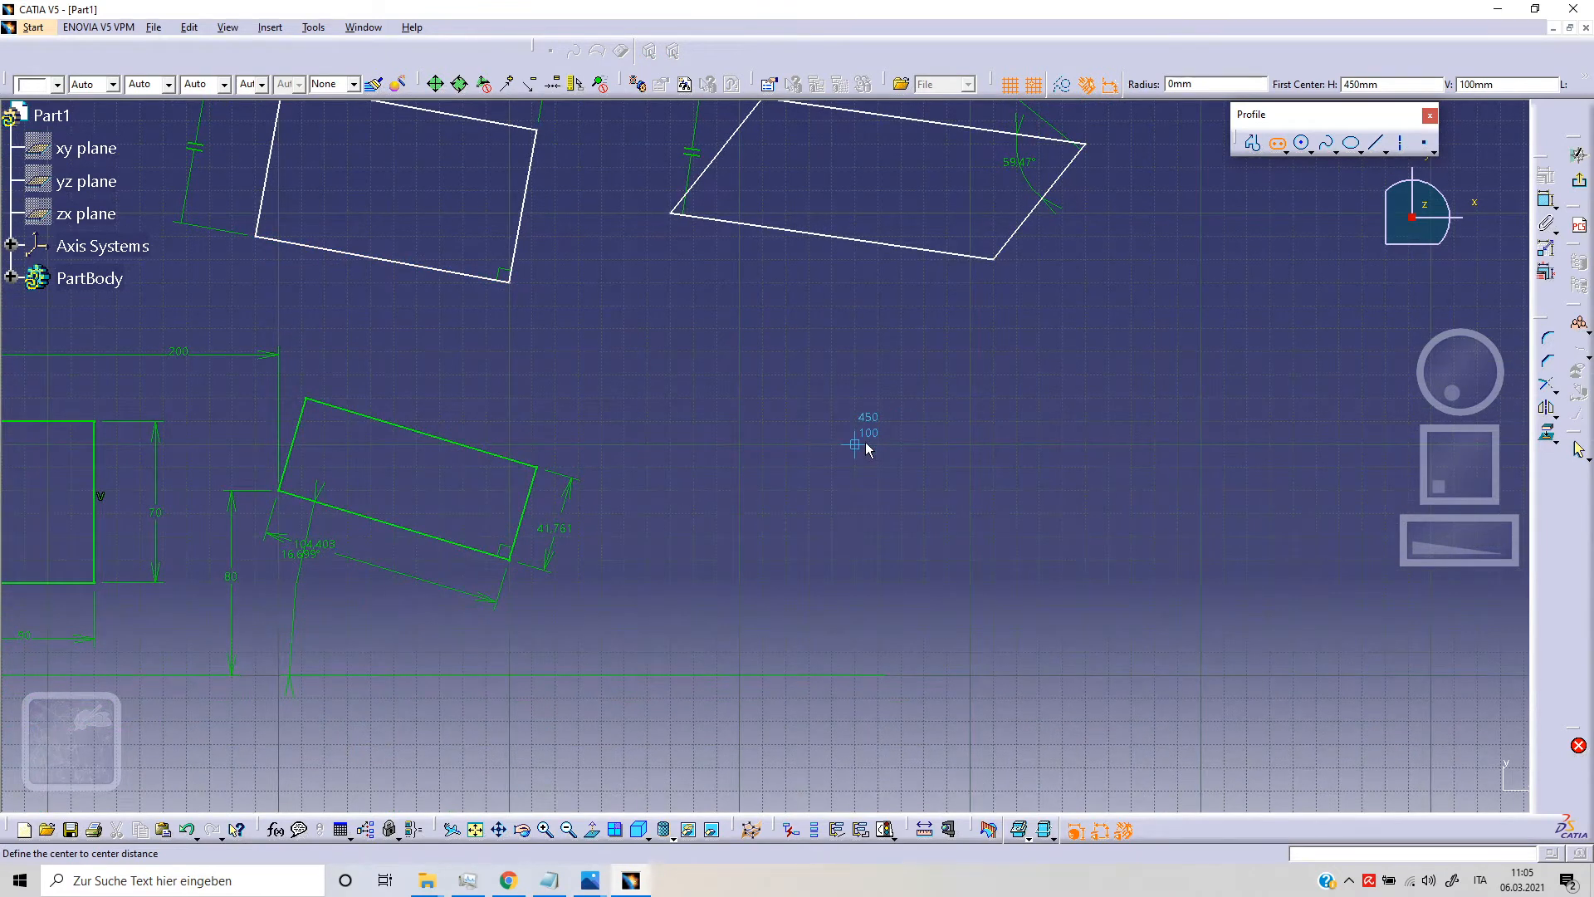
{"action": "left_click", "coordinate": [865, 445]}
{"action": "left_click", "coordinate": [1072, 435]}
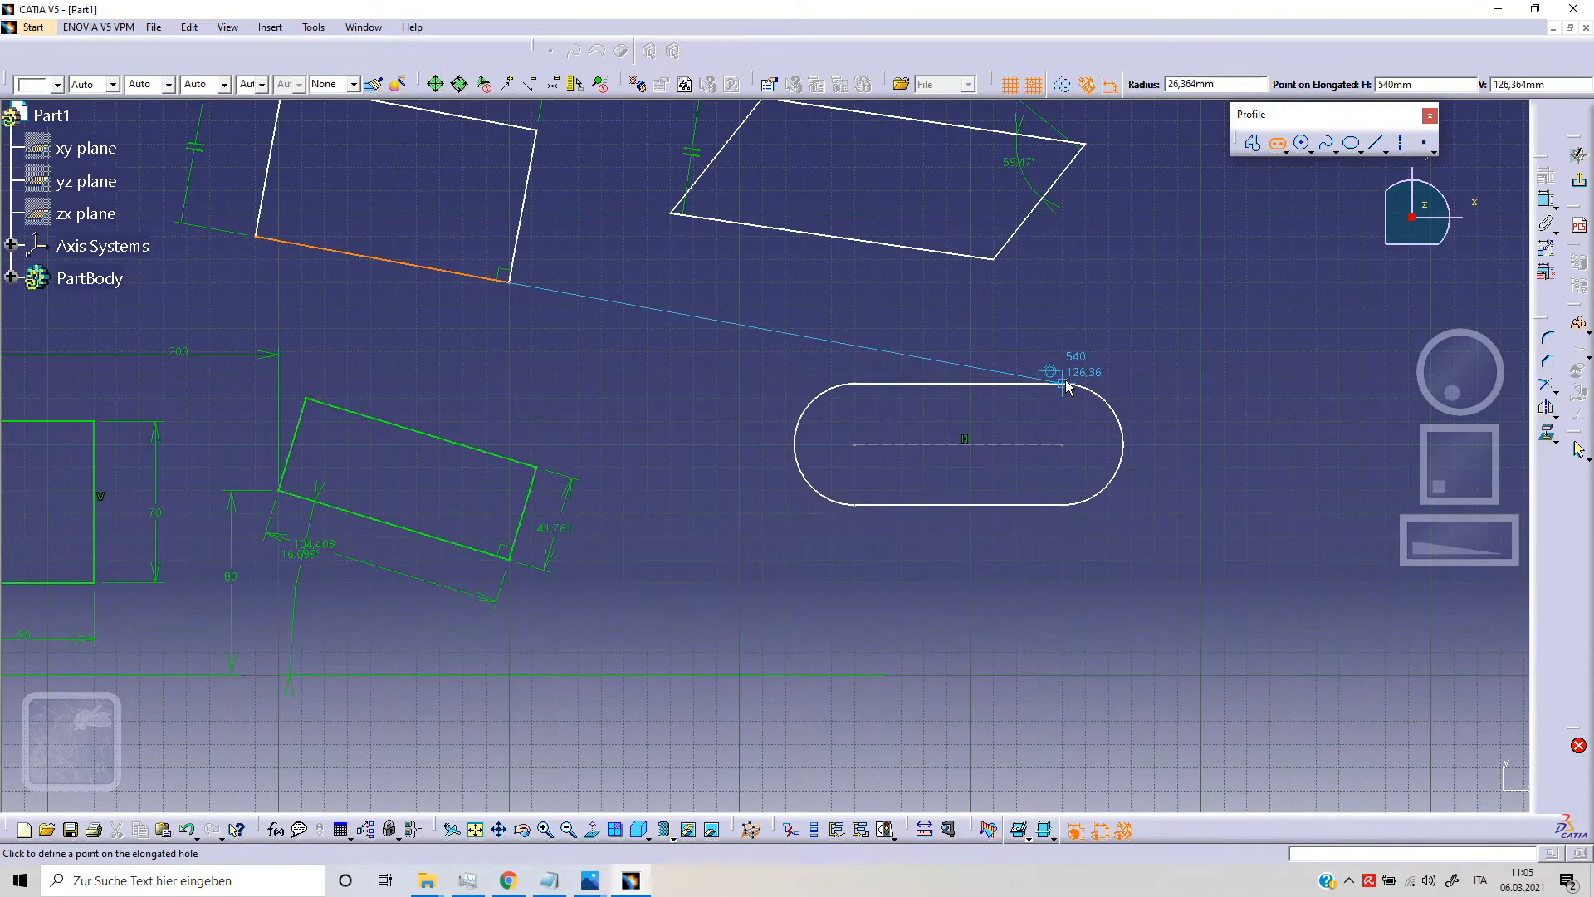
{"action": "left_click", "coordinate": [1070, 352]}
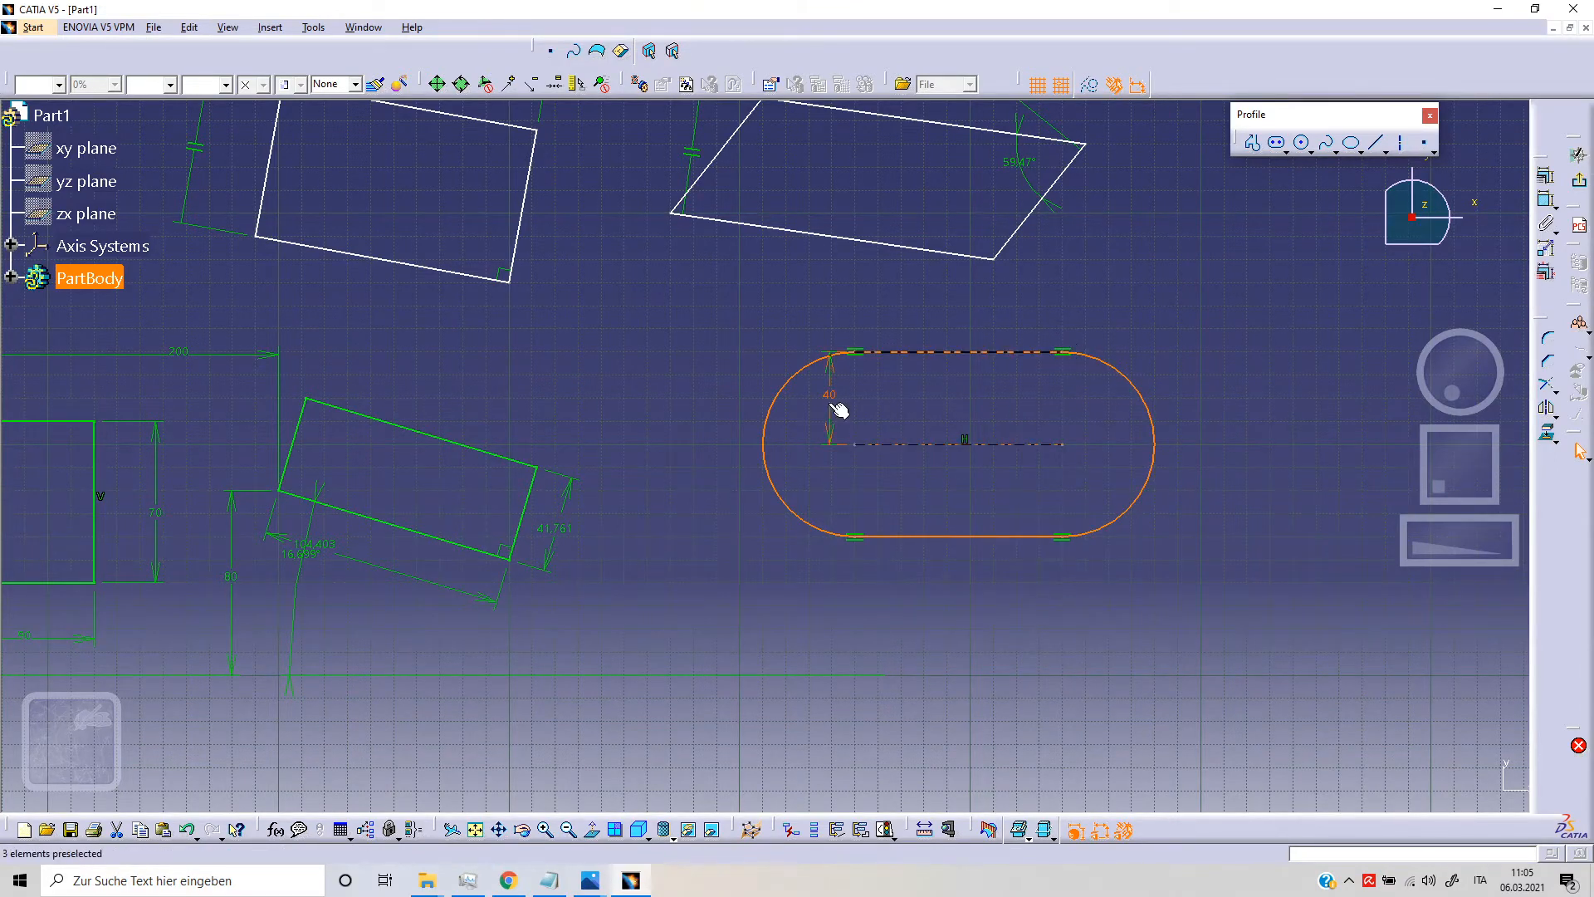
{"action": "middle_click_drag", "start_coordinate": [946, 416], "coordinate": [804, 420]}
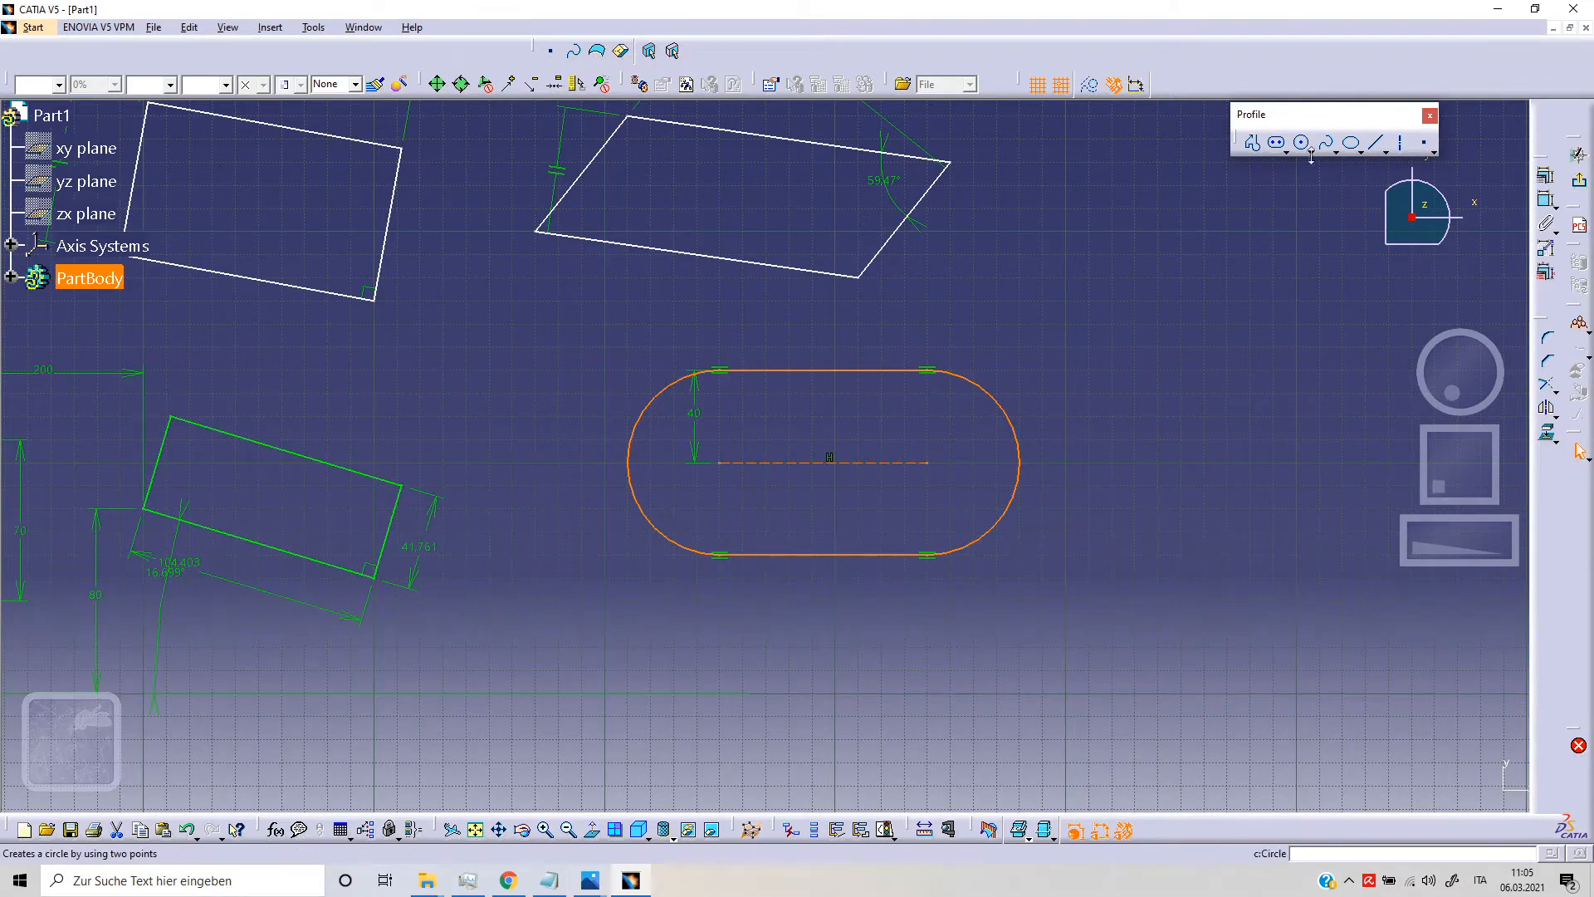
Step: Draw a tilted elongated hole with a radius of about 30 mm to the upper right of the horizontal one
{"action": "left_click", "coordinate": [1280, 145]}
{"action": "left_click", "coordinate": [1089, 302]}
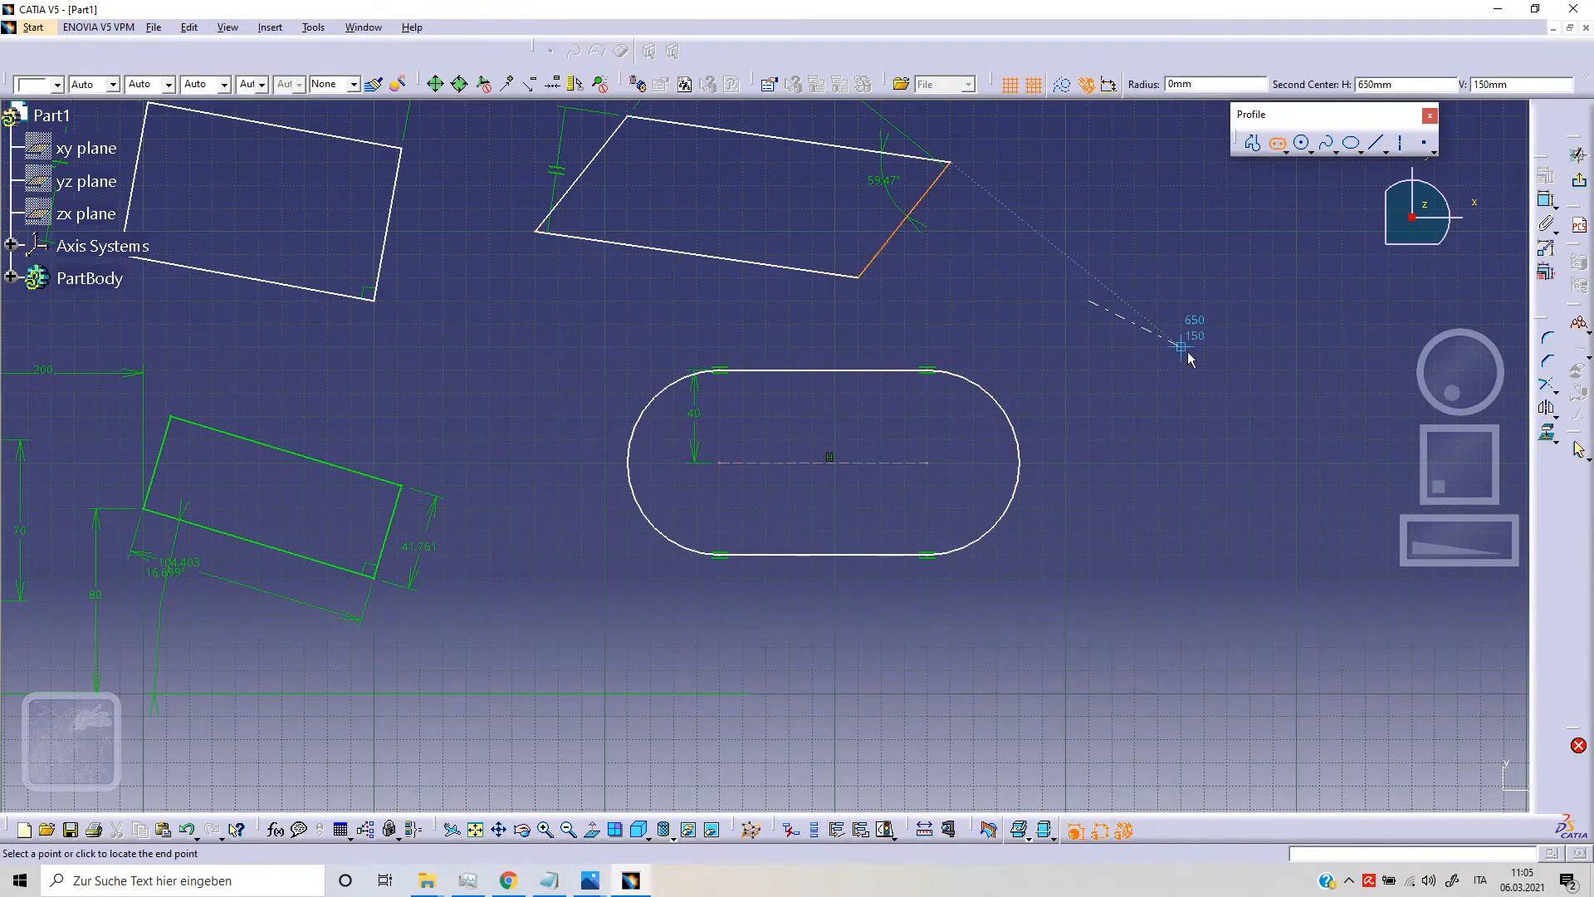
{"action": "left_click", "coordinate": [1193, 355]}
{"action": "left_click", "coordinate": [1224, 296]}
{"action": "middle_click_drag", "start_coordinate": [1119, 487], "coordinate": [1066, 544]}
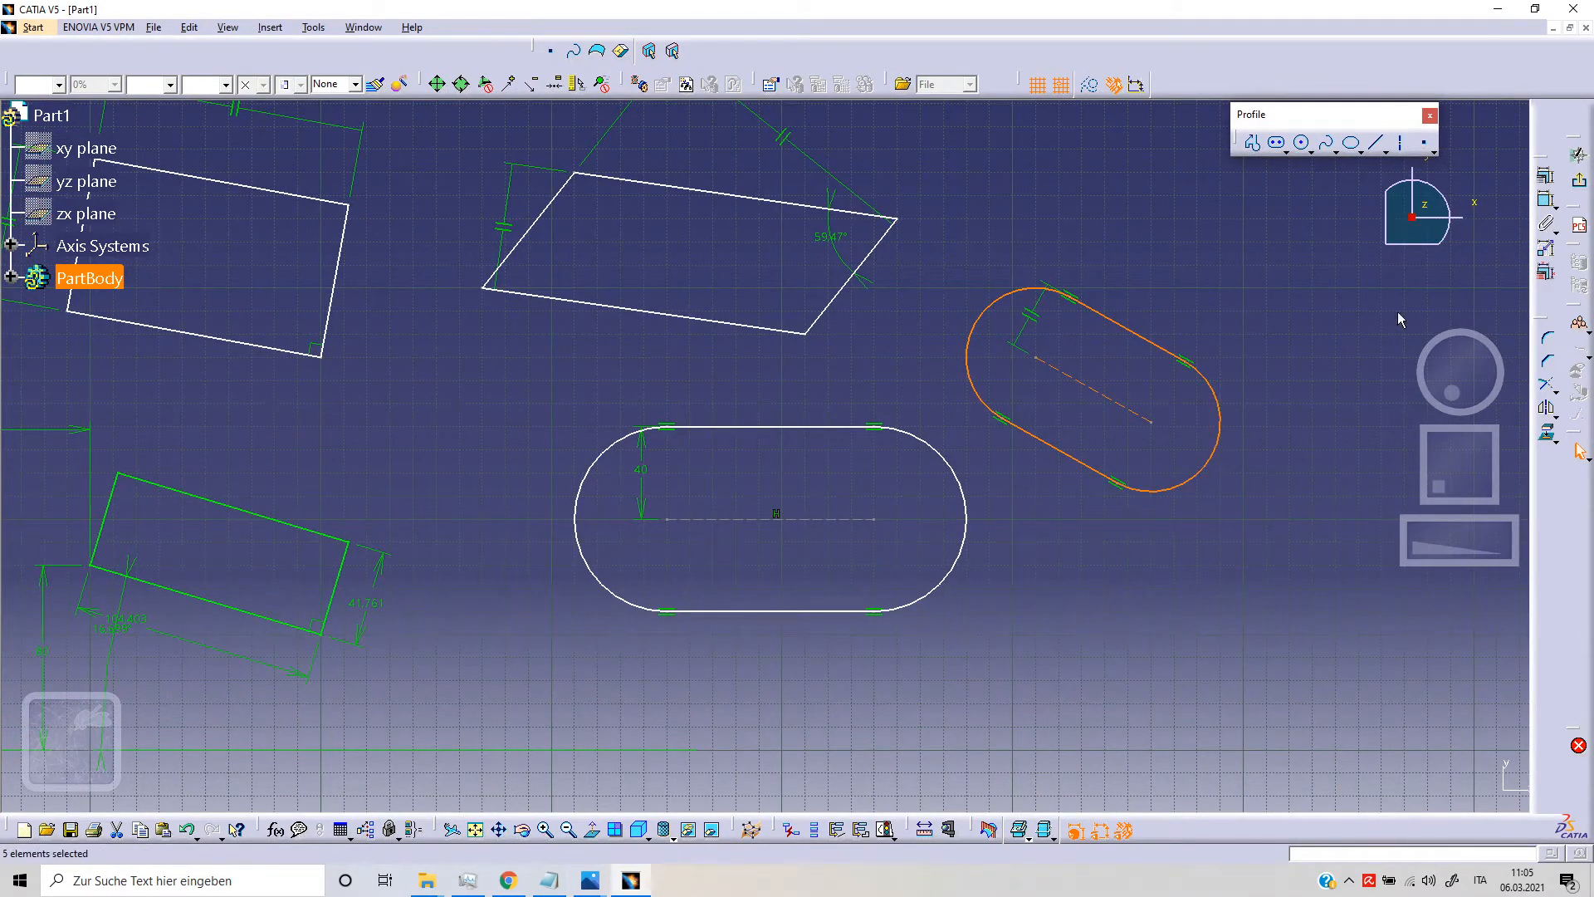
Step: Dimension the radius of the tilted elongated hole's lower-right end arc
{"action": "left_click", "coordinate": [1546, 199]}
{"action": "left_click", "coordinate": [1220, 442]}
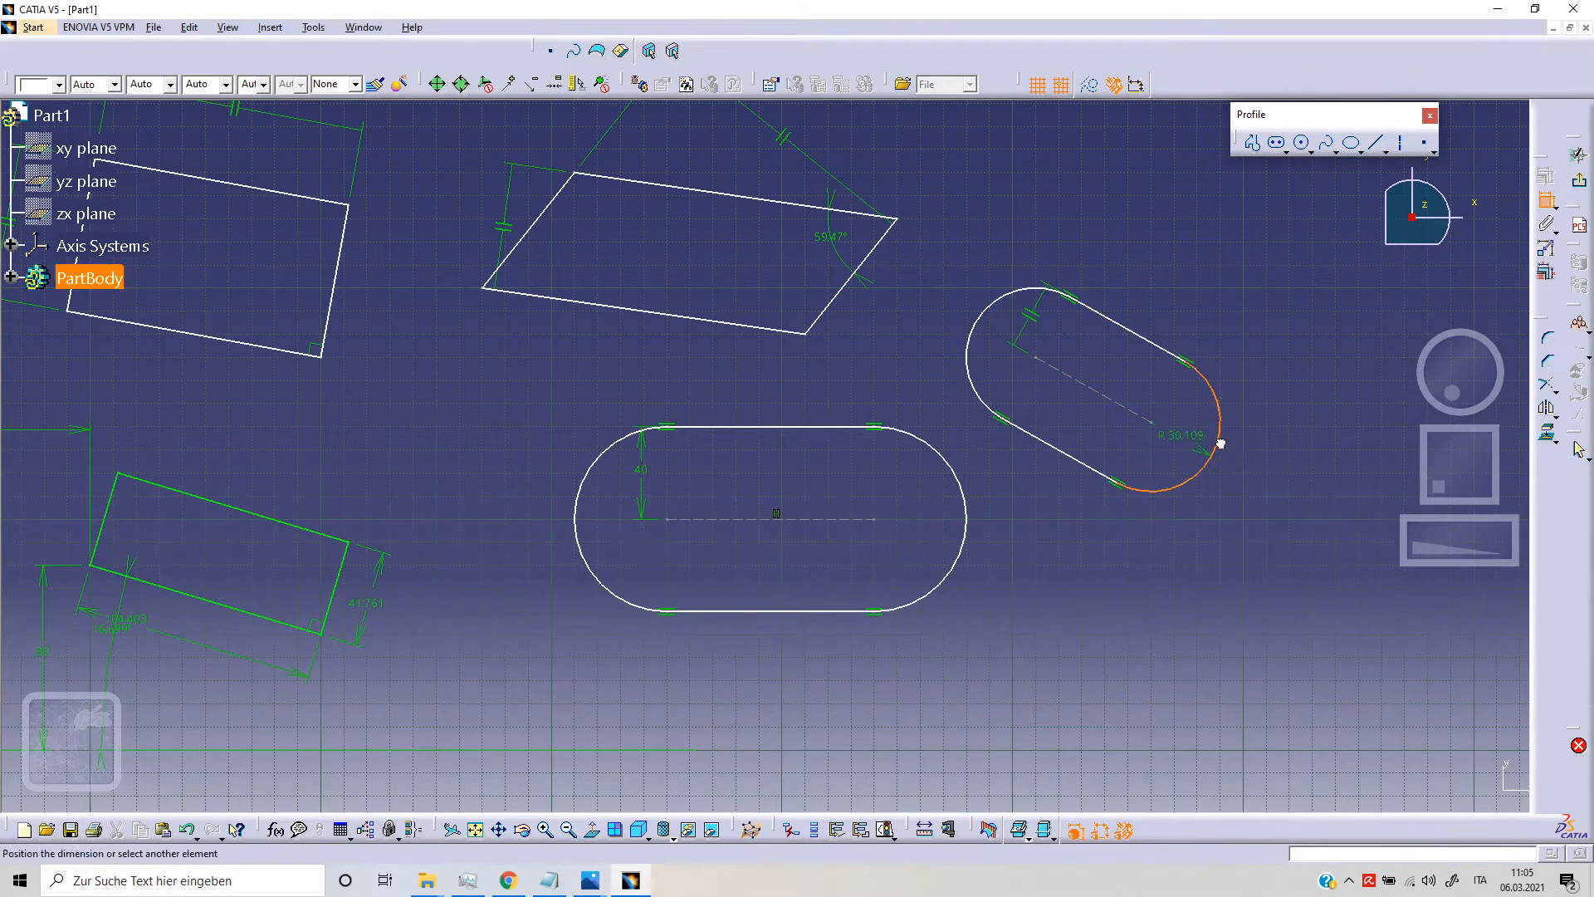
{"action": "left_click", "coordinate": [1266, 382]}
Step: Dimension the length of the tilted elongated hole's center line
{"action": "middle_click_drag", "start_coordinate": [988, 470], "coordinate": [863, 444]}
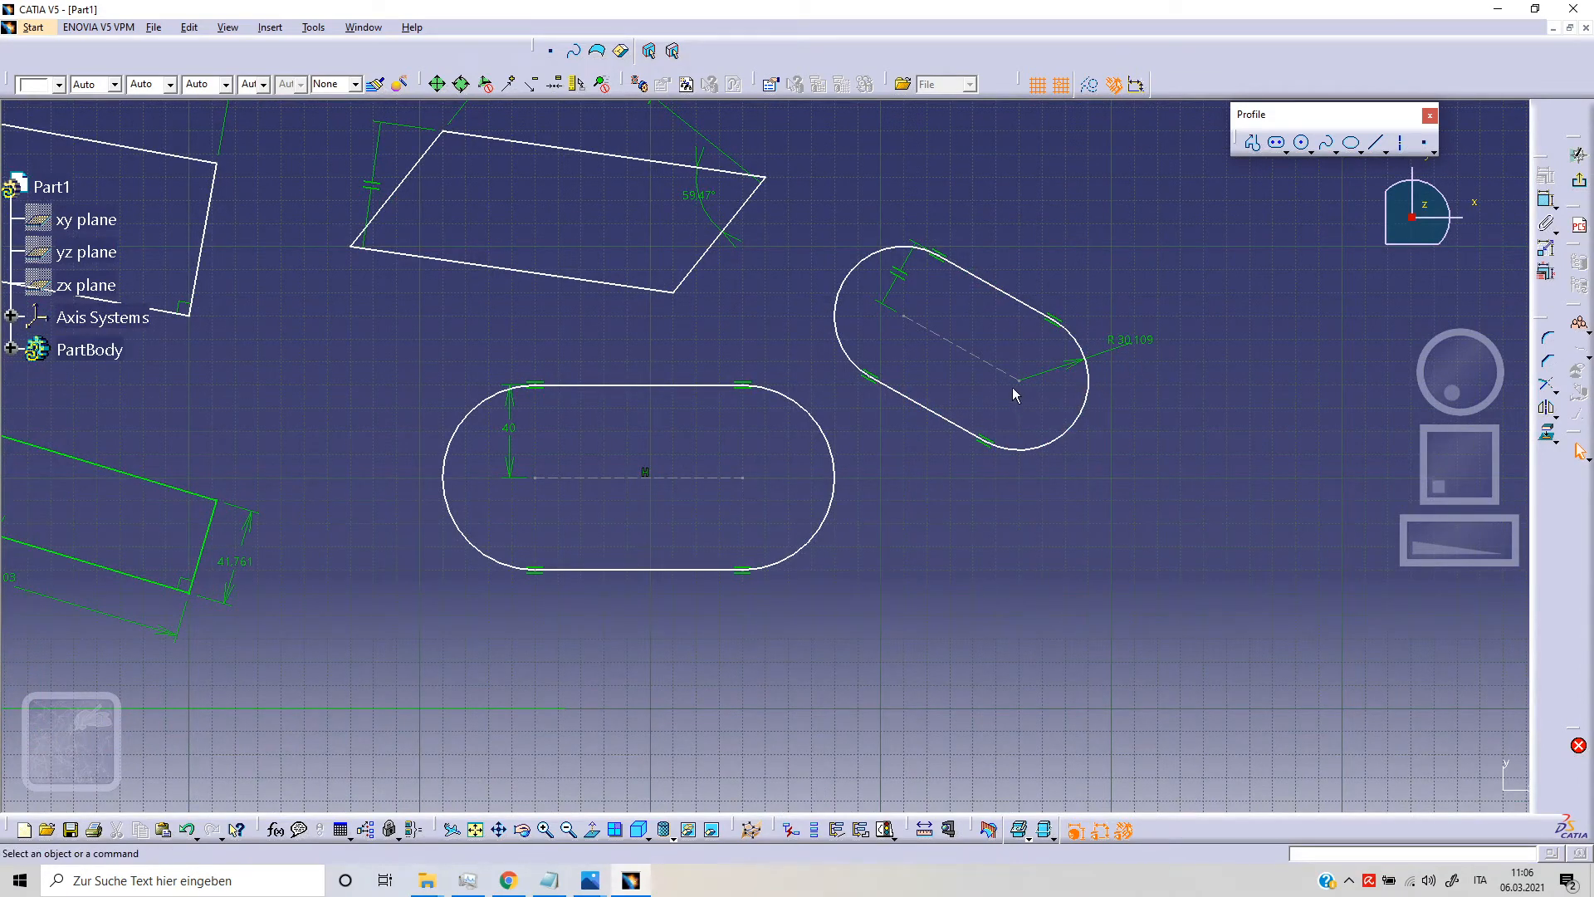
{"action": "left_click", "coordinate": [971, 353]}
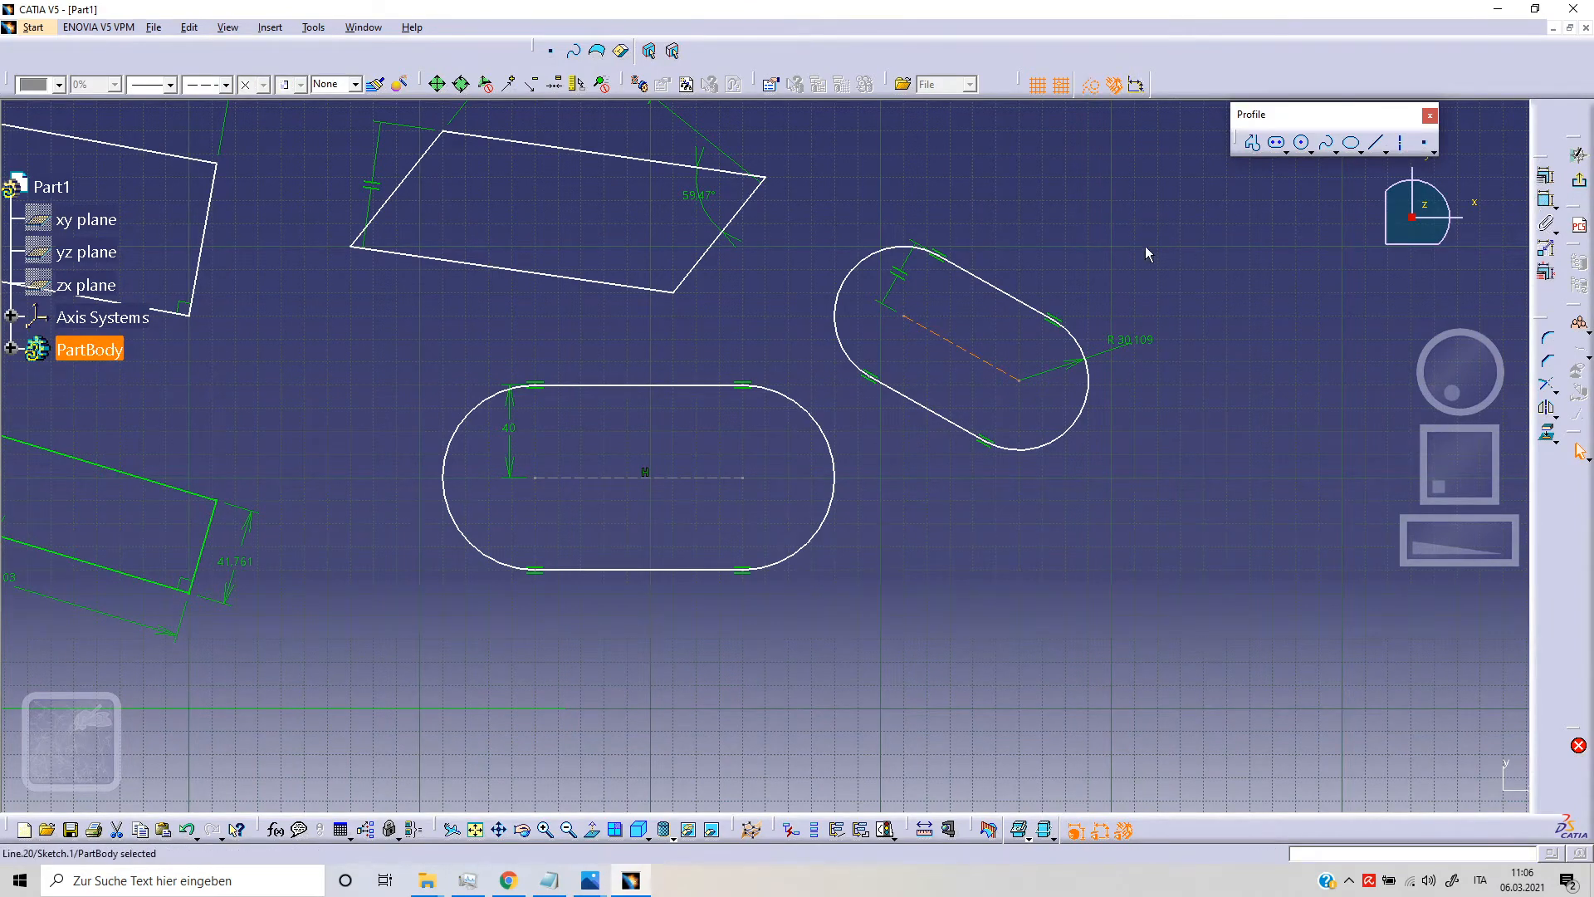
{"action": "left_click", "coordinate": [1545, 199]}
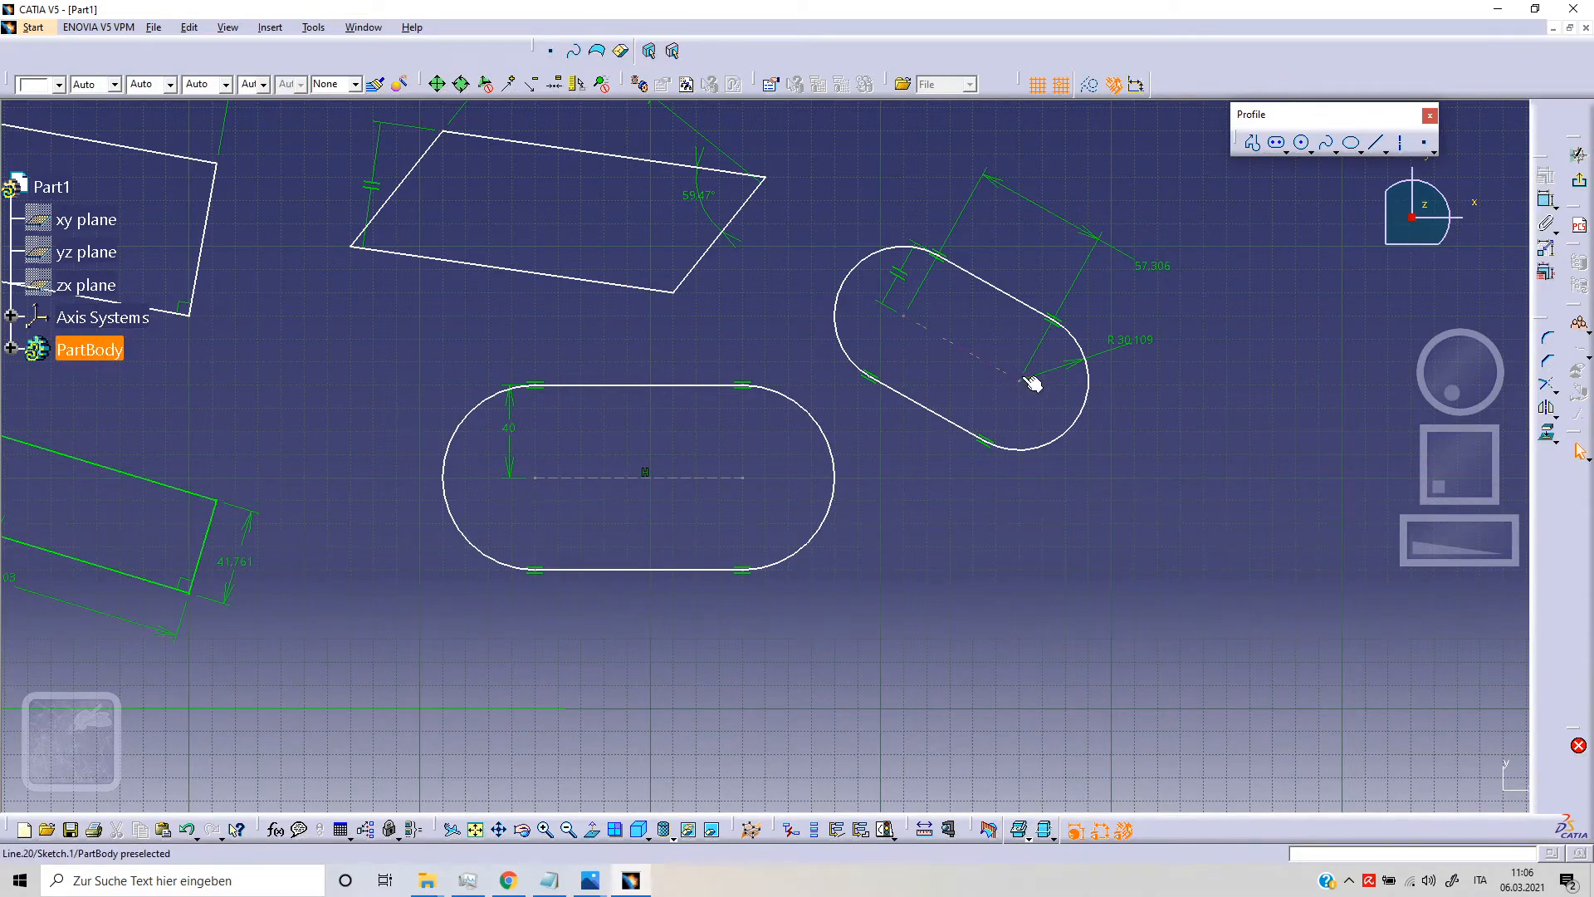
Step: Draw a cylindrical elongated hole right of the tilted hole, its center arc bulging upward from (780, 180) to (940, 180) mm
{"action": "mouse_move", "coordinate": [949, 371]}
{"action": "middle_mouse_down"}
{"action": "mouse_move", "coordinate": [1082, 365]}
{"action": "mouse_move", "coordinate": [1077, 450]}
{"action": "middle_mouse_up"}
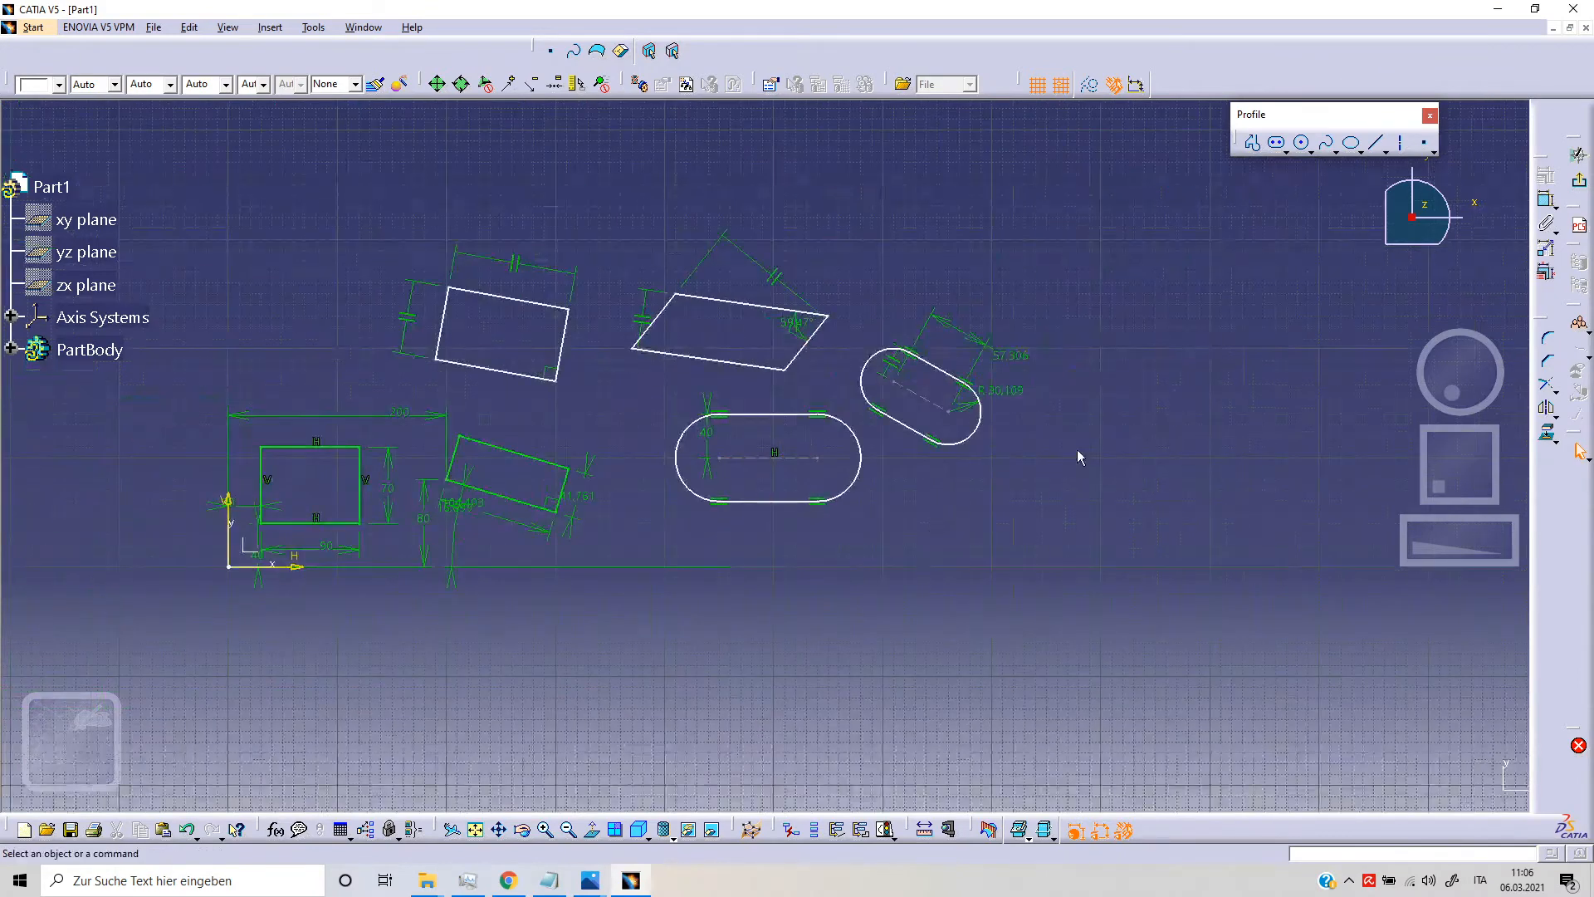
{"action": "middle_click_drag", "start_coordinate": [928, 466], "coordinate": [919, 376]}
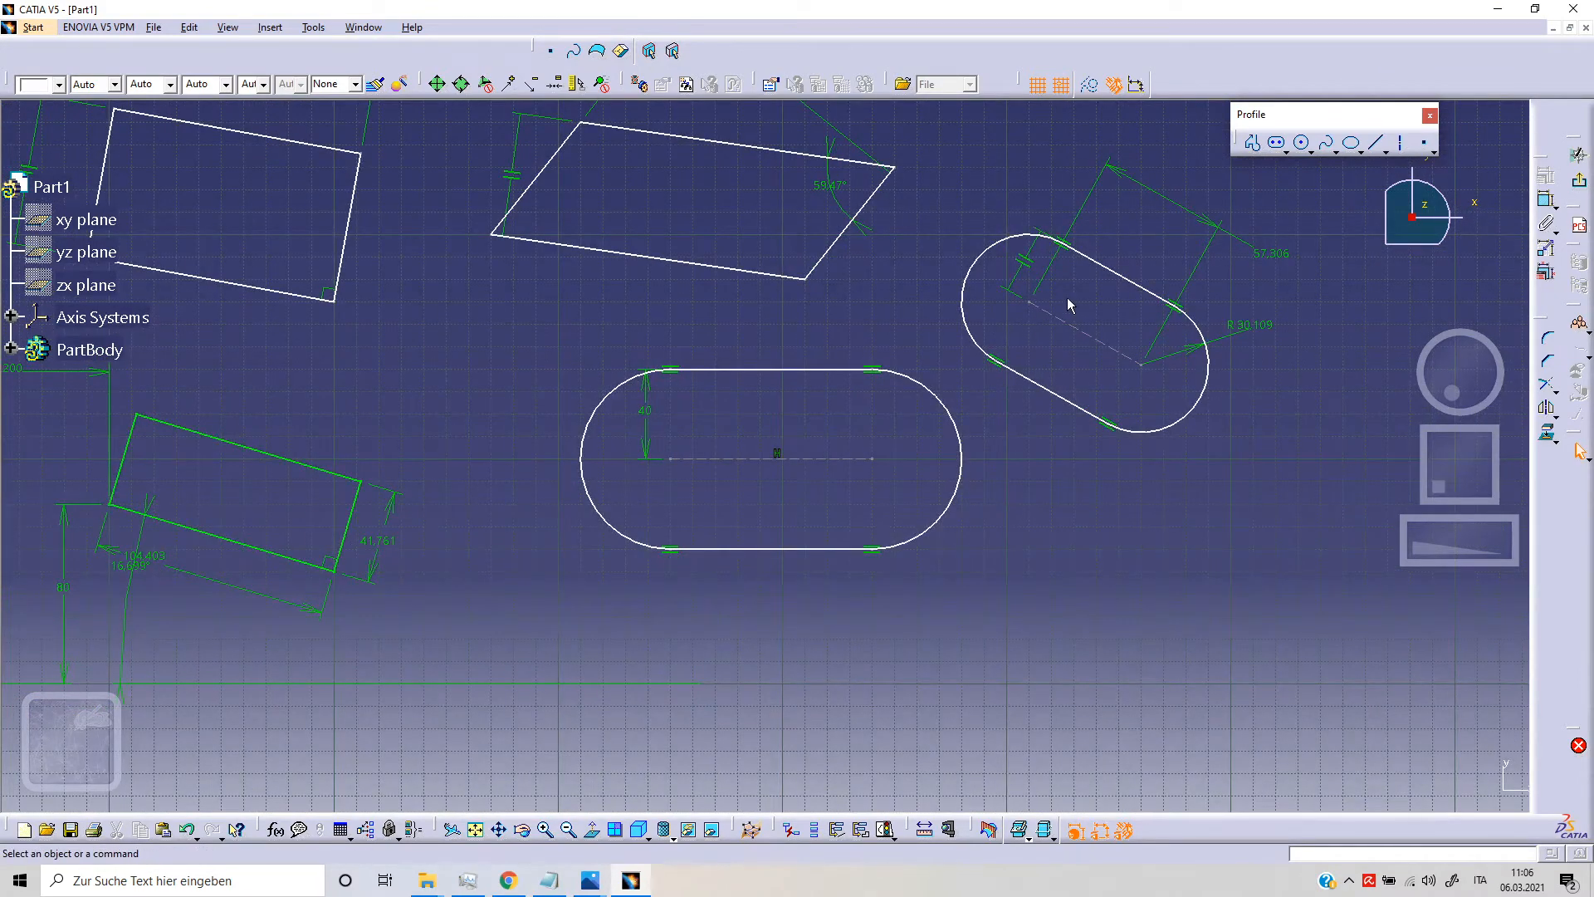
{"action": "mouse_move", "coordinate": [1174, 371]}
{"action": "middle_mouse_down"}
{"action": "mouse_move", "coordinate": [1043, 399]}
{"action": "mouse_move", "coordinate": [1033, 498]}
{"action": "mouse_move", "coordinate": [938, 556]}
{"action": "mouse_move", "coordinate": [900, 501]}
{"action": "mouse_move", "coordinate": [1072, 384]}
{"action": "mouse_move", "coordinate": [916, 398]}
{"action": "middle_mouse_up"}
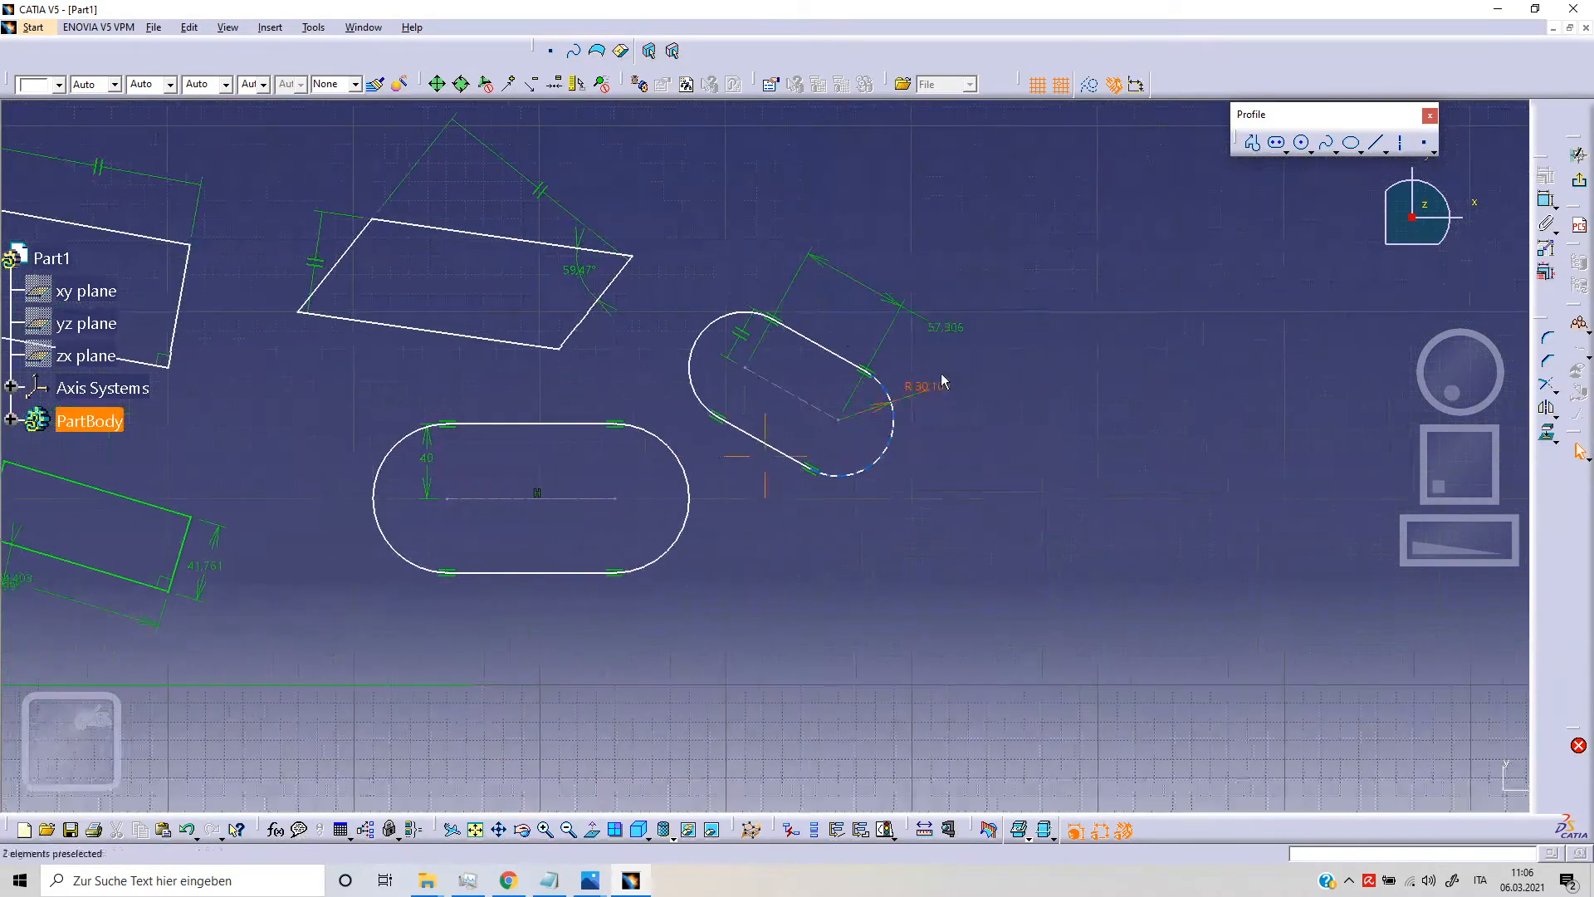
{"action": "left_click", "coordinate": [1286, 153]}
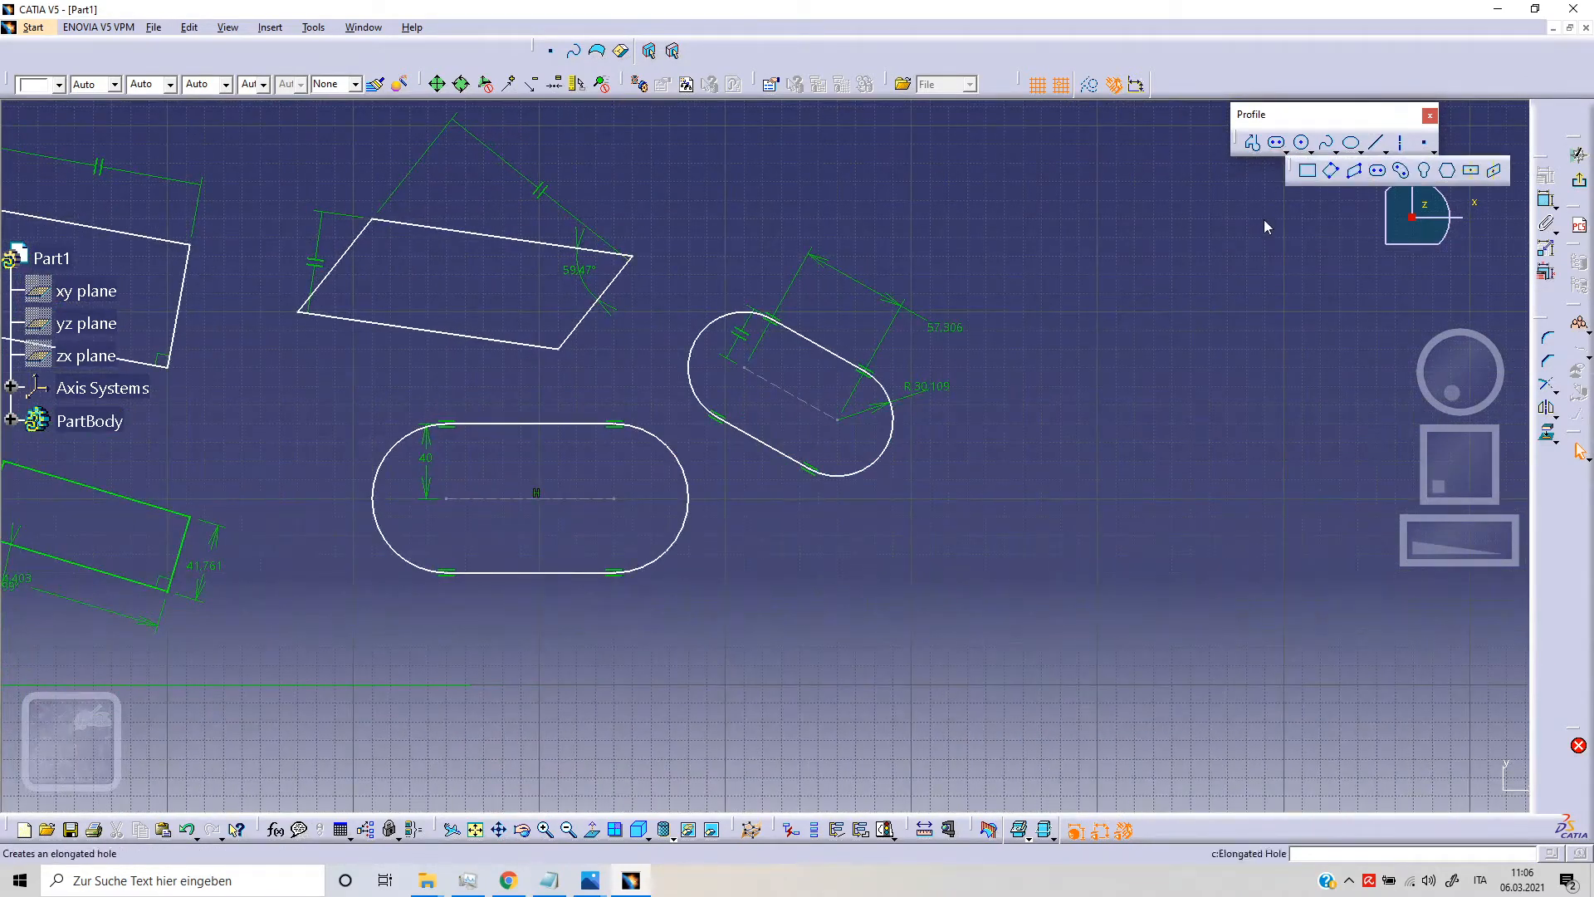
{"action": "left_click", "coordinate": [1403, 172]}
{"action": "mouse_move", "coordinate": [1083, 516]}
{"action": "middle_mouse_down"}
{"action": "mouse_move", "coordinate": [882, 406]}
{"action": "mouse_move", "coordinate": [827, 400]}
{"action": "middle_mouse_up"}
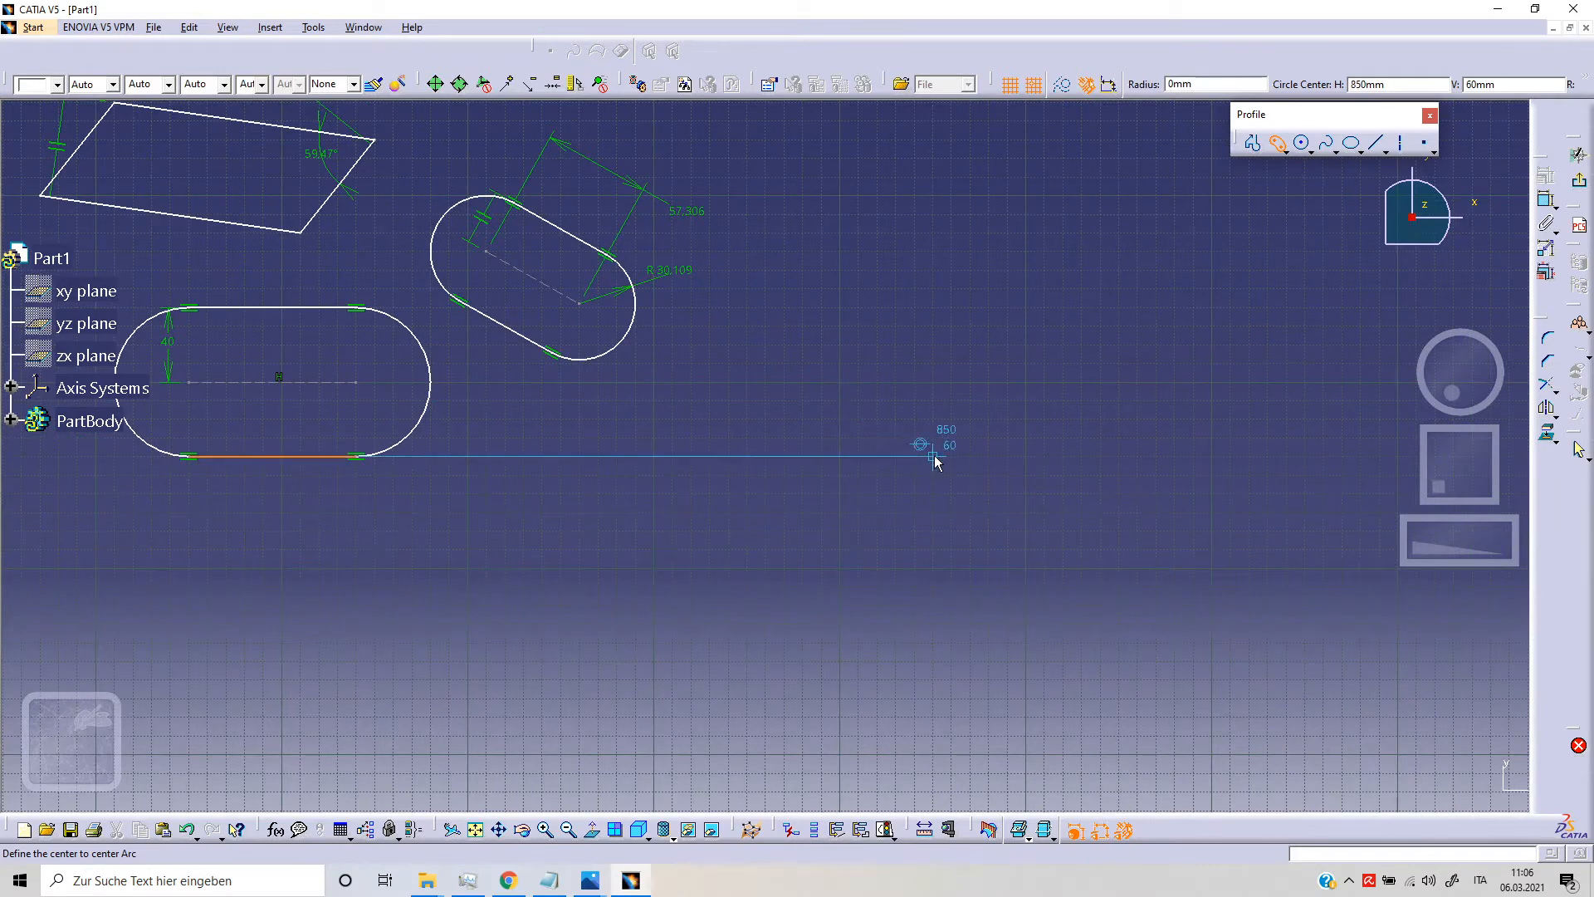
{"action": "left_click", "coordinate": [949, 419]}
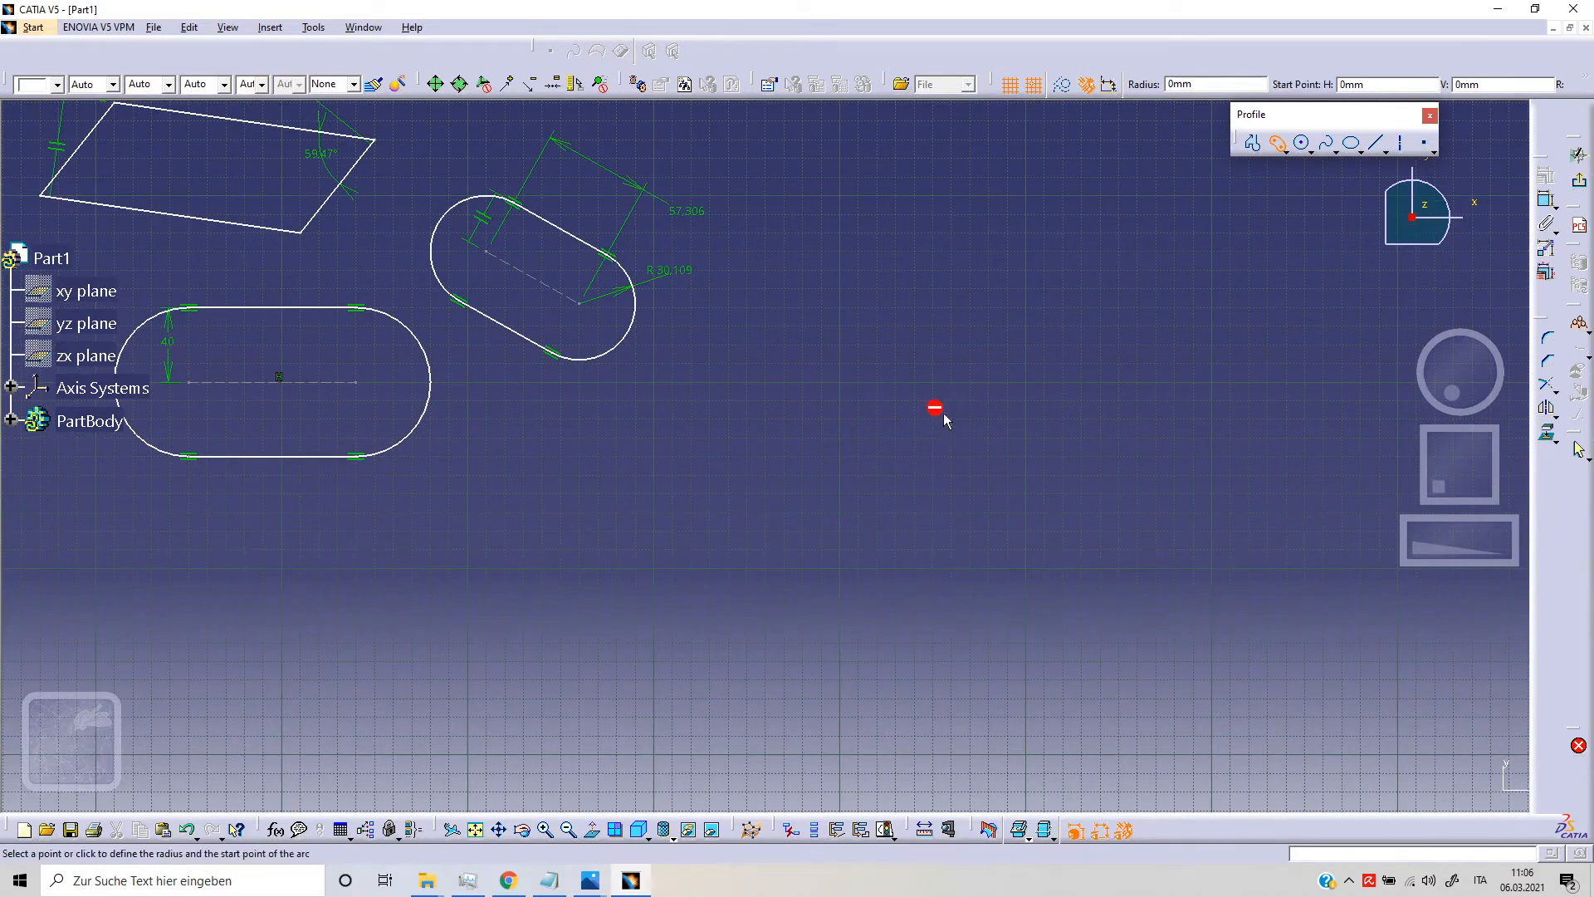
{"action": "left_click", "coordinate": [802, 235]}
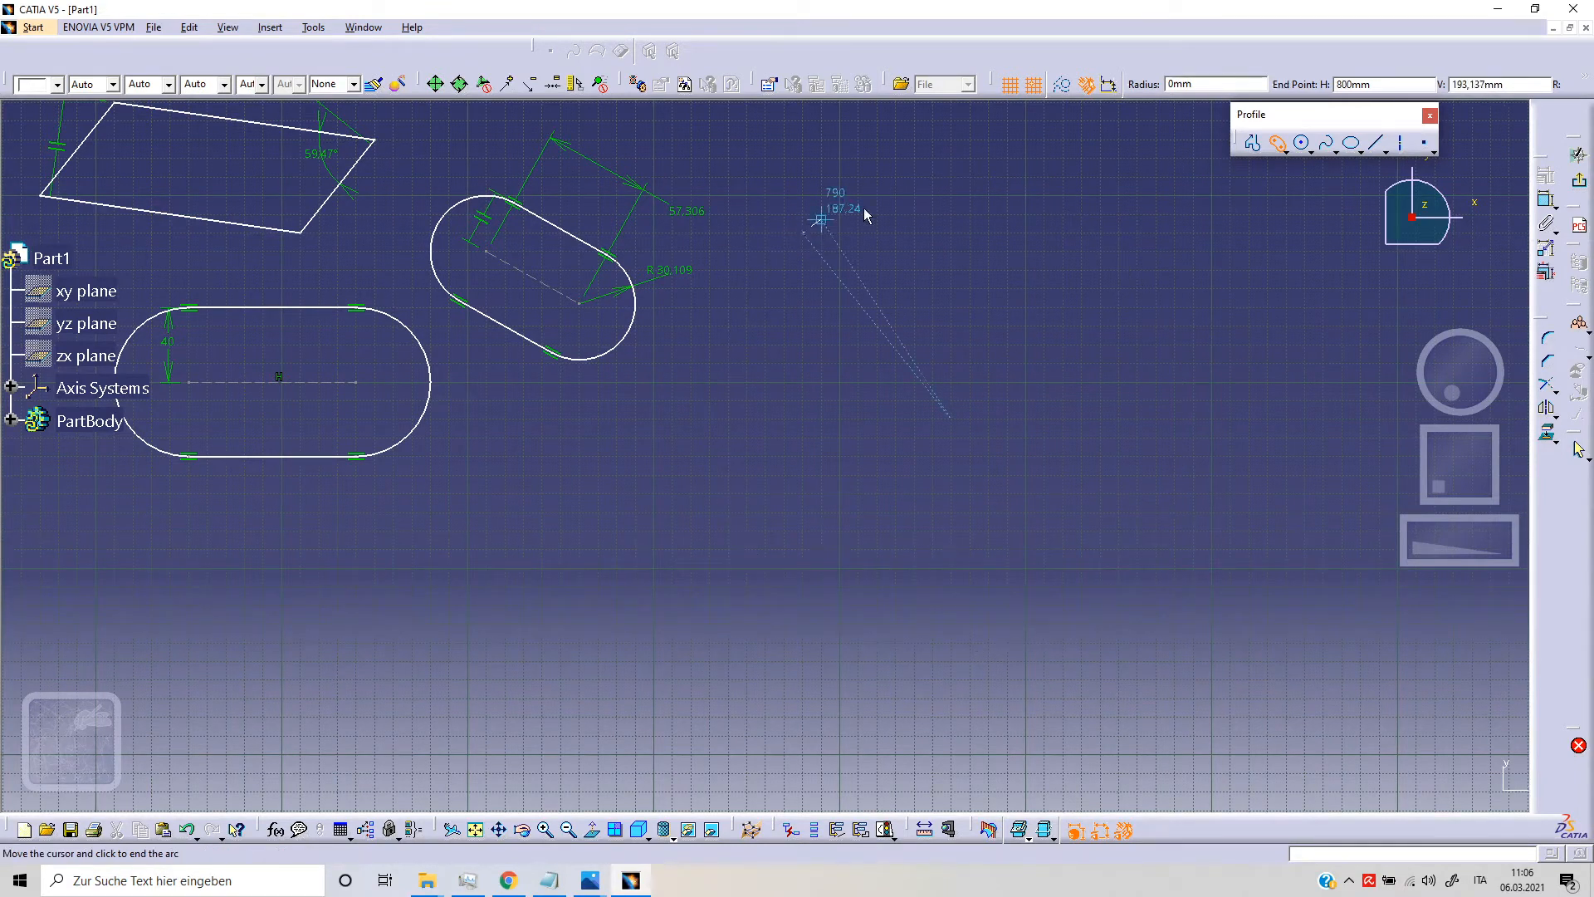
{"action": "left_click", "coordinate": [1108, 226]}
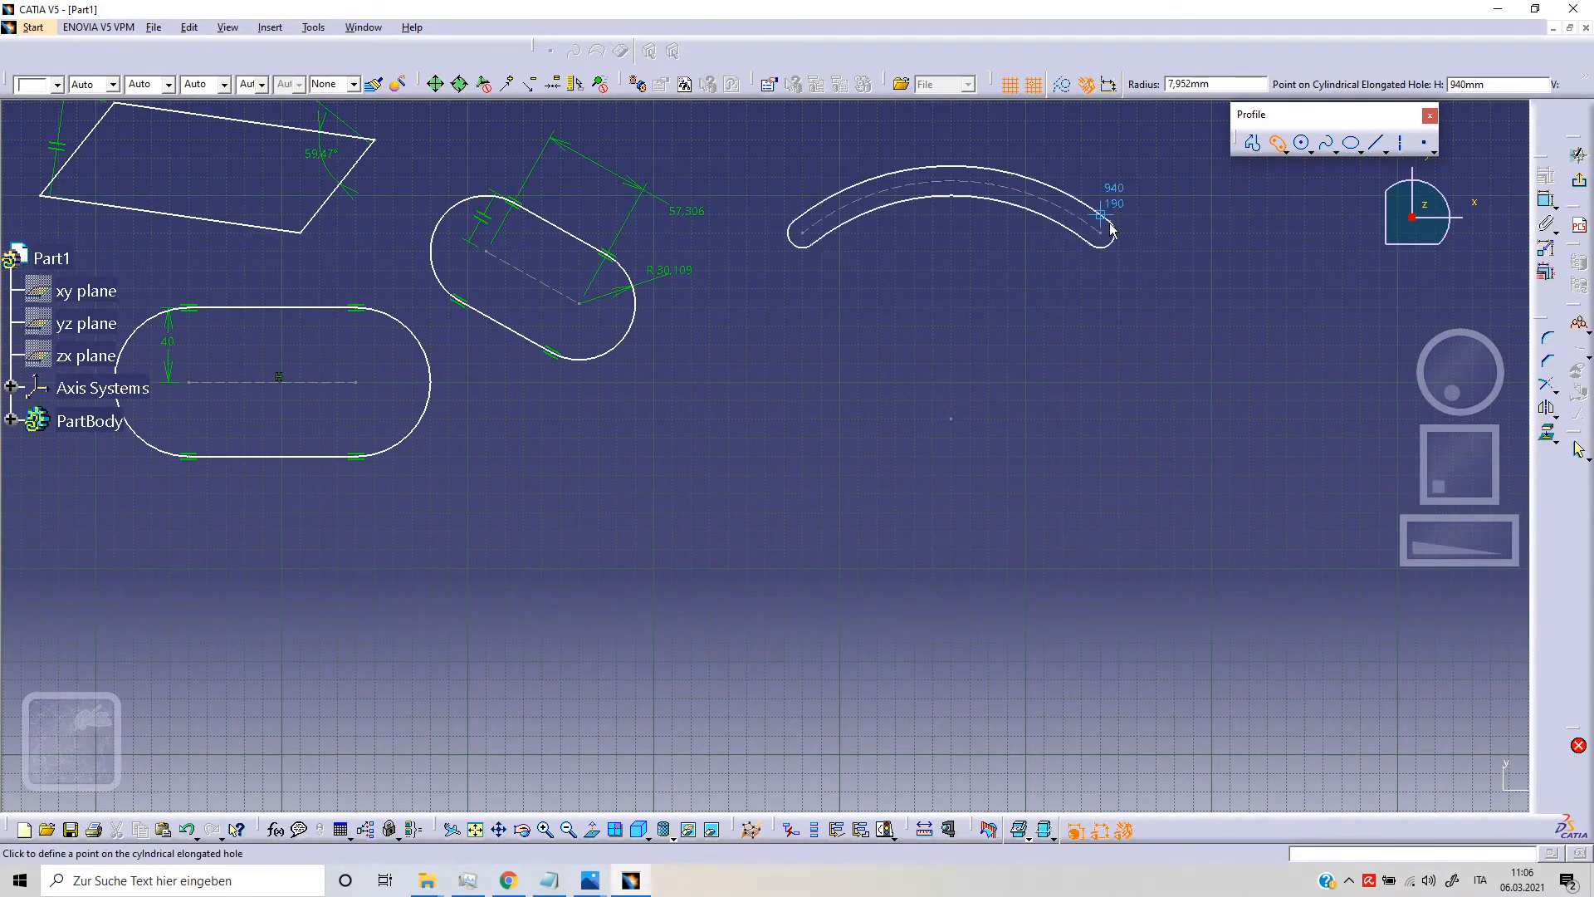
{"action": "left_click", "coordinate": [1129, 184]}
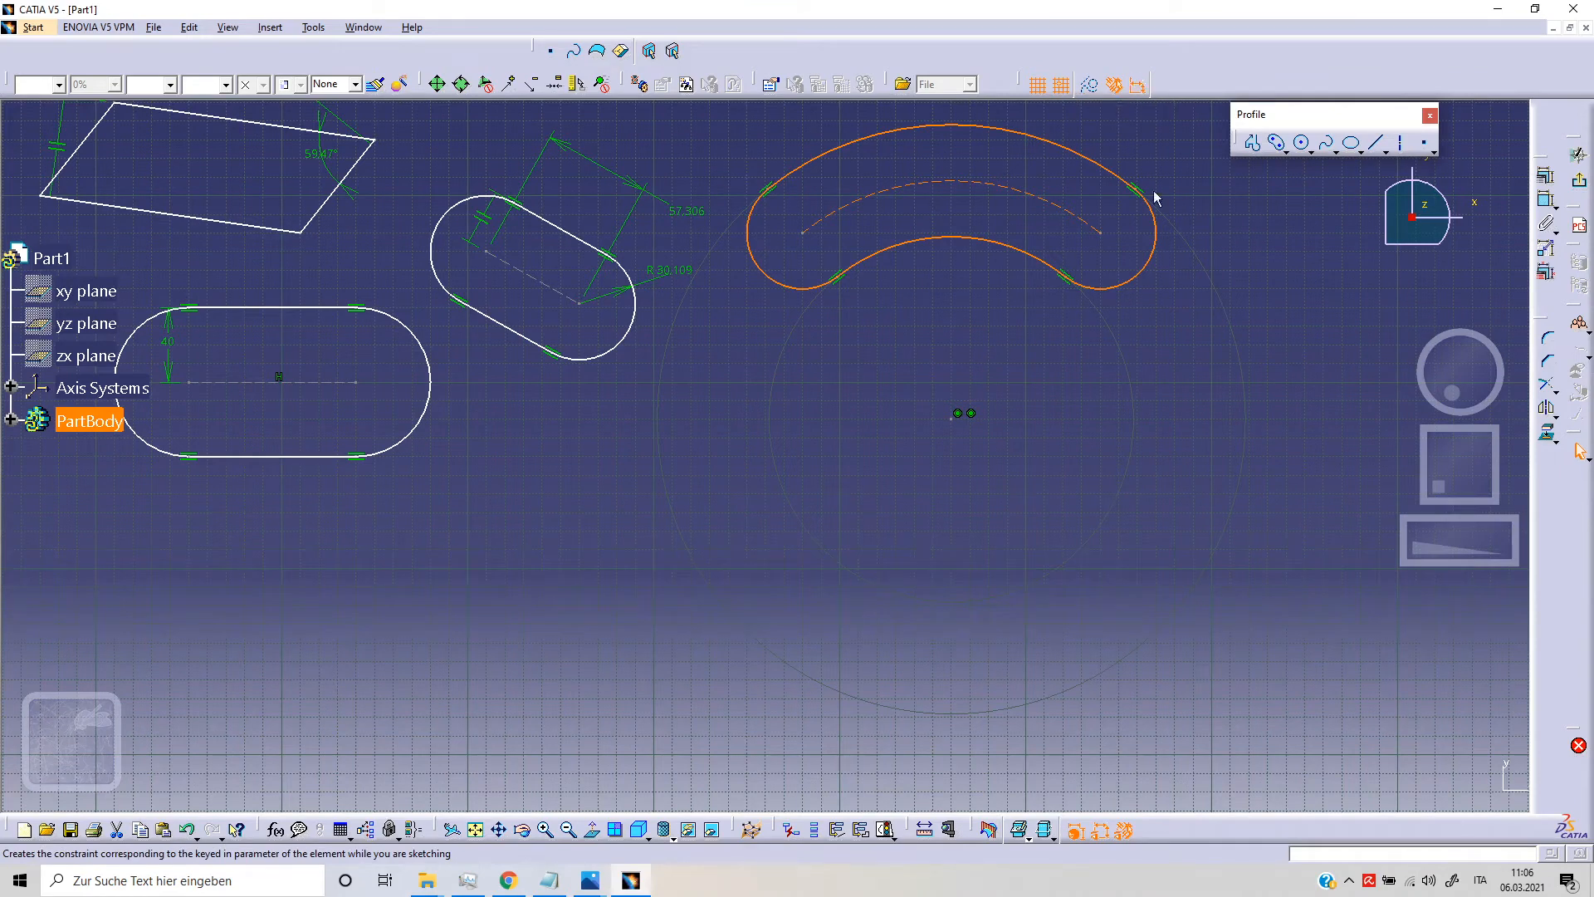
Step: With dimensional constraints active, draw a second cylindrical elongated hole right of the first, with an end radius of about 39 mm
{"action": "middle_click_drag", "start_coordinate": [1210, 267], "coordinate": [815, 340]}
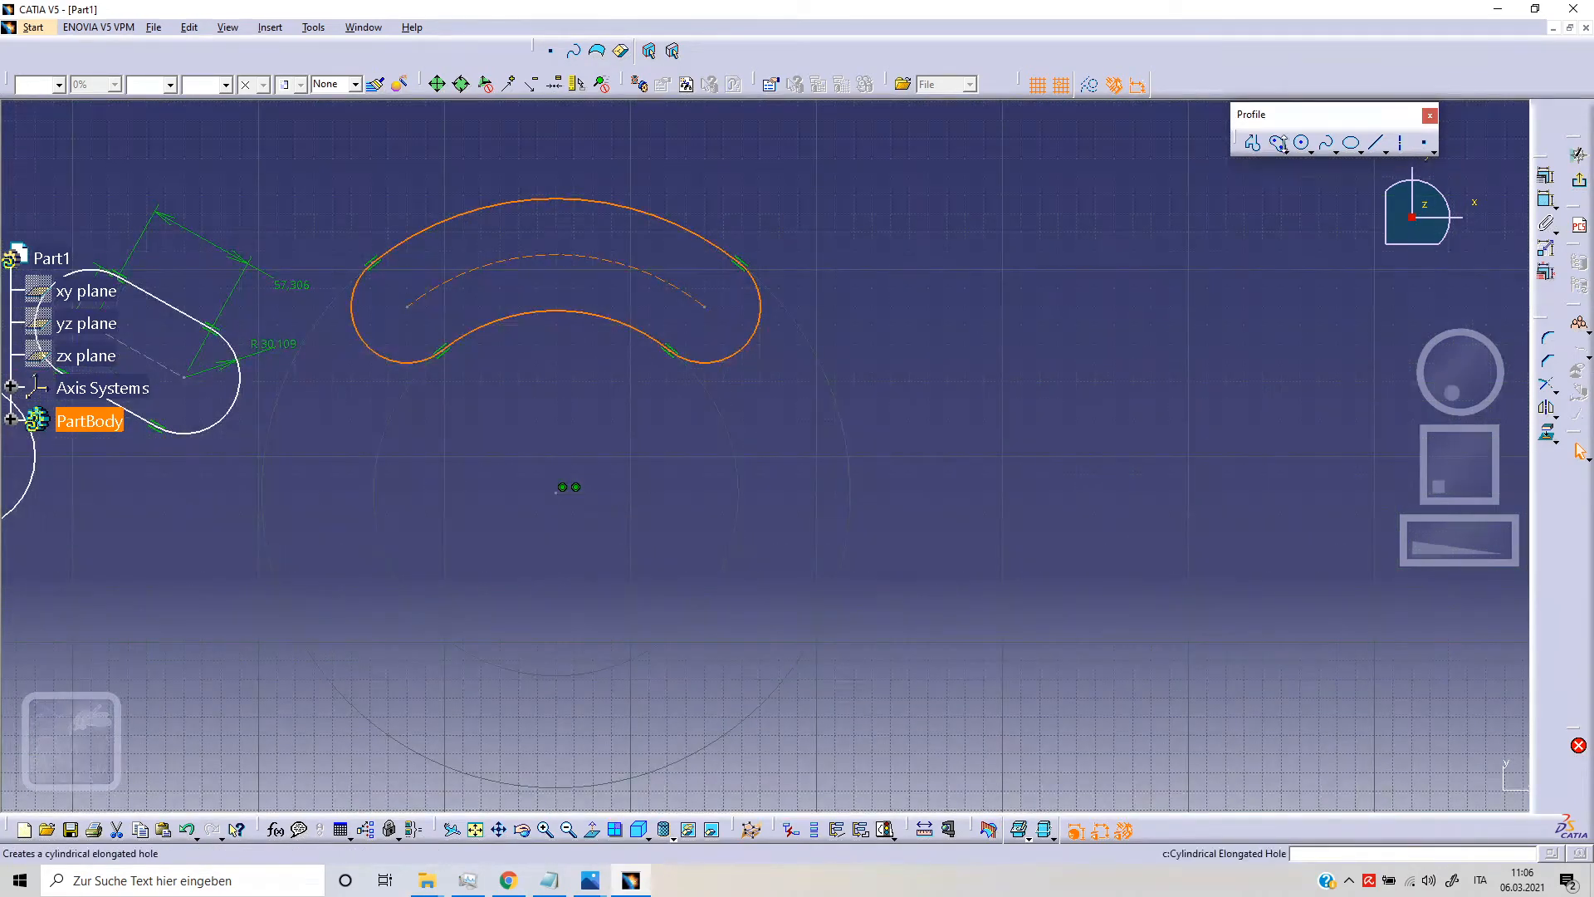
{"action": "left_click", "coordinate": [1277, 143]}
{"action": "left_click", "coordinate": [1113, 454]}
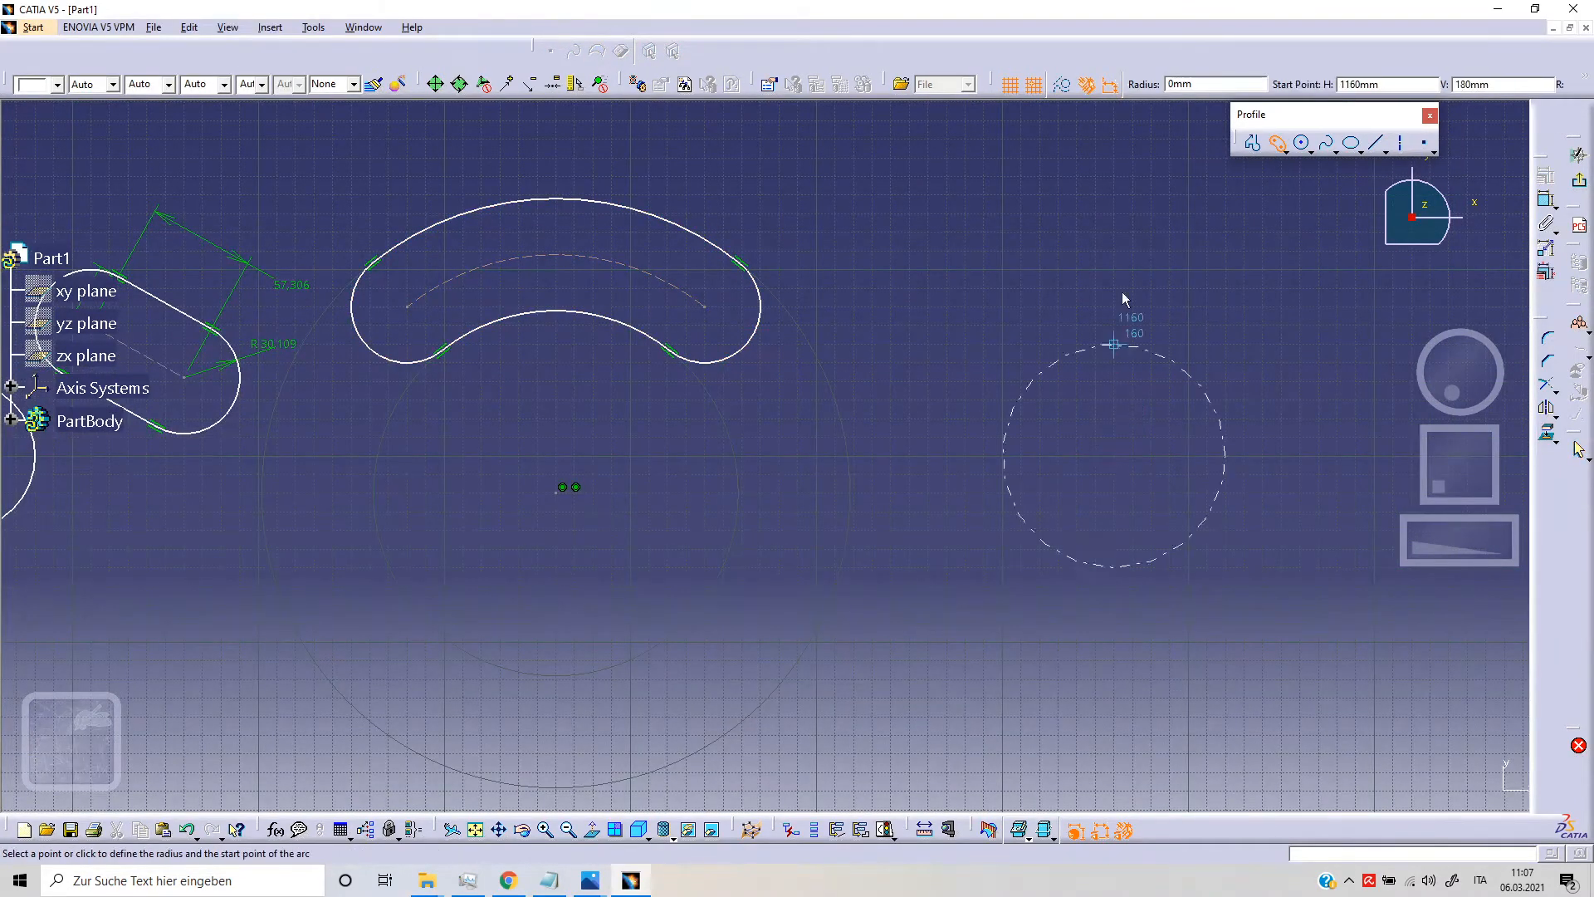
{"action": "left_click", "coordinate": [910, 249]}
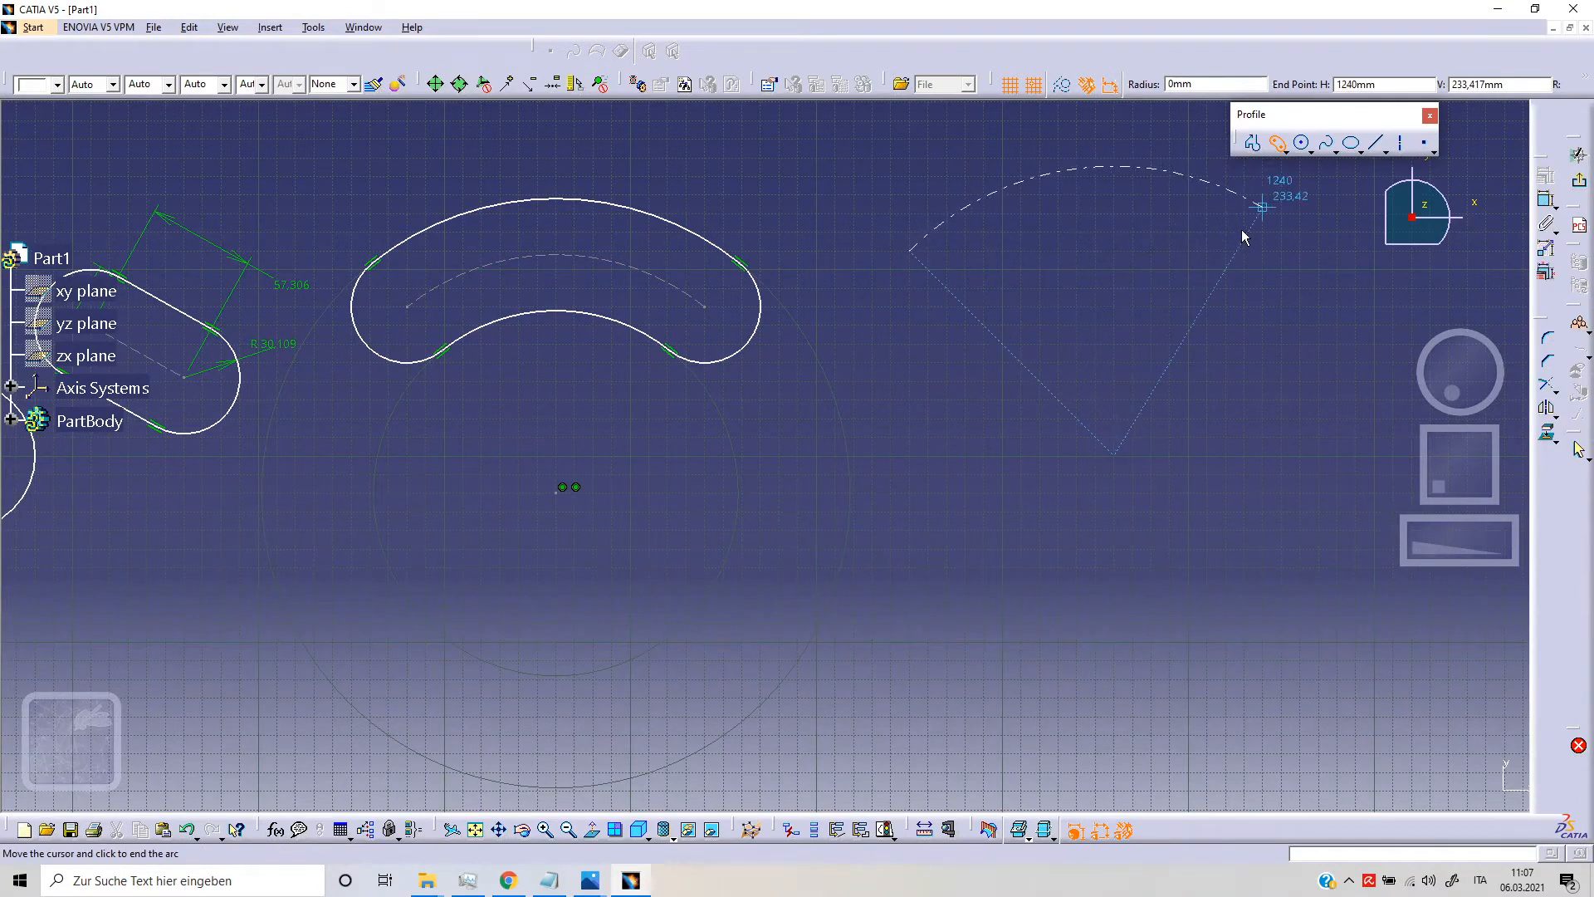
{"action": "left_click", "coordinate": [1263, 207]}
{"action": "middle_click_drag", "start_coordinate": [1176, 245], "coordinate": [1121, 353]}
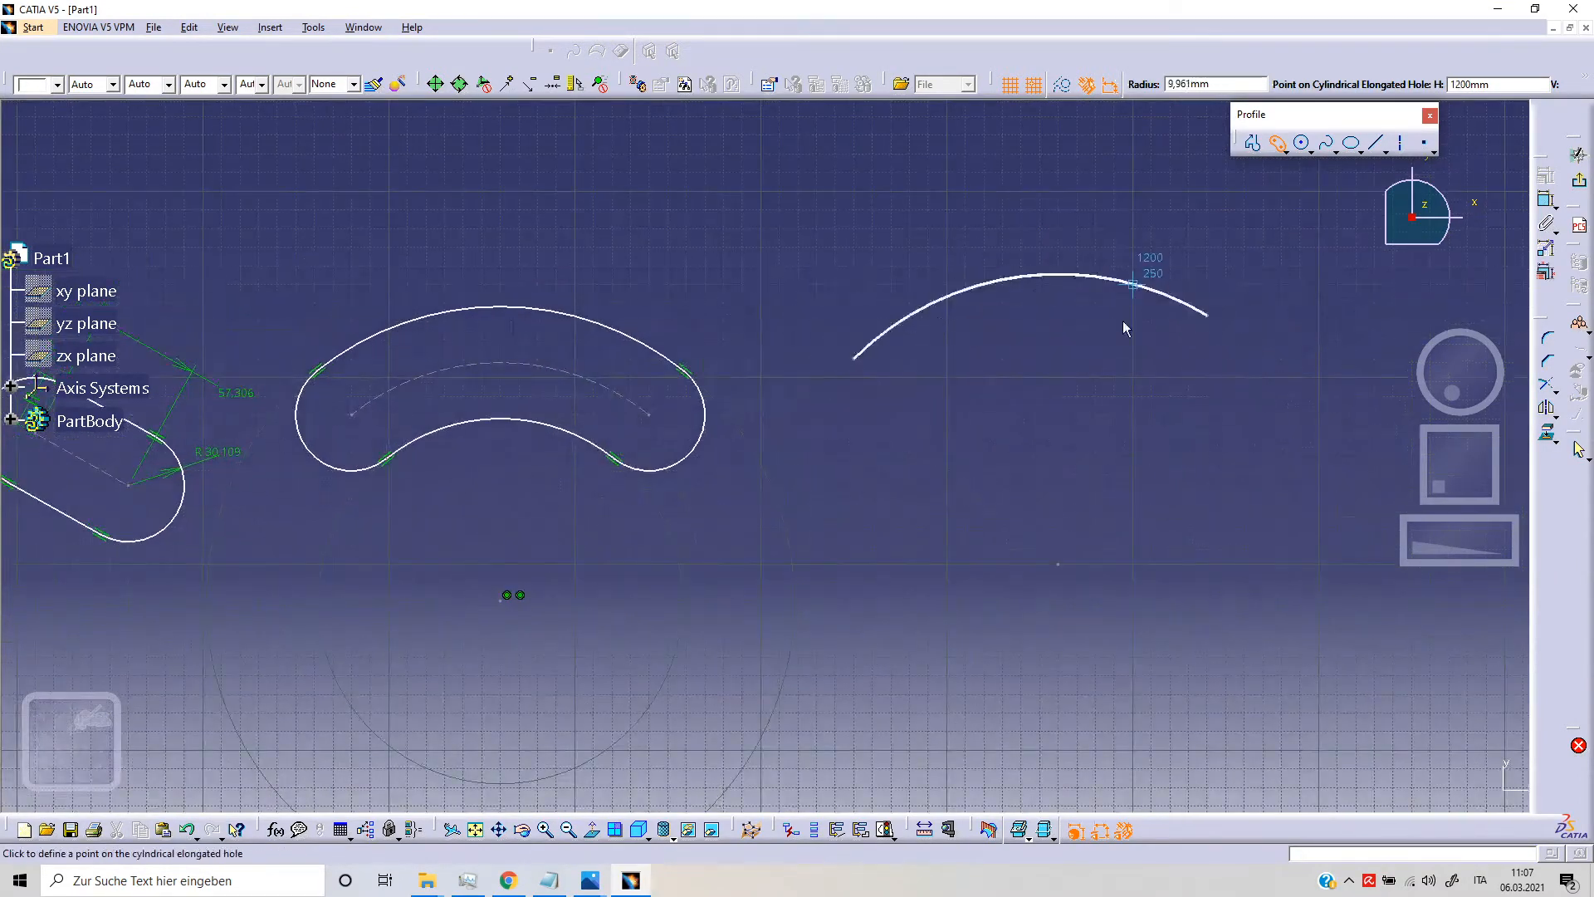
{"action": "left_click", "coordinate": [1127, 342]}
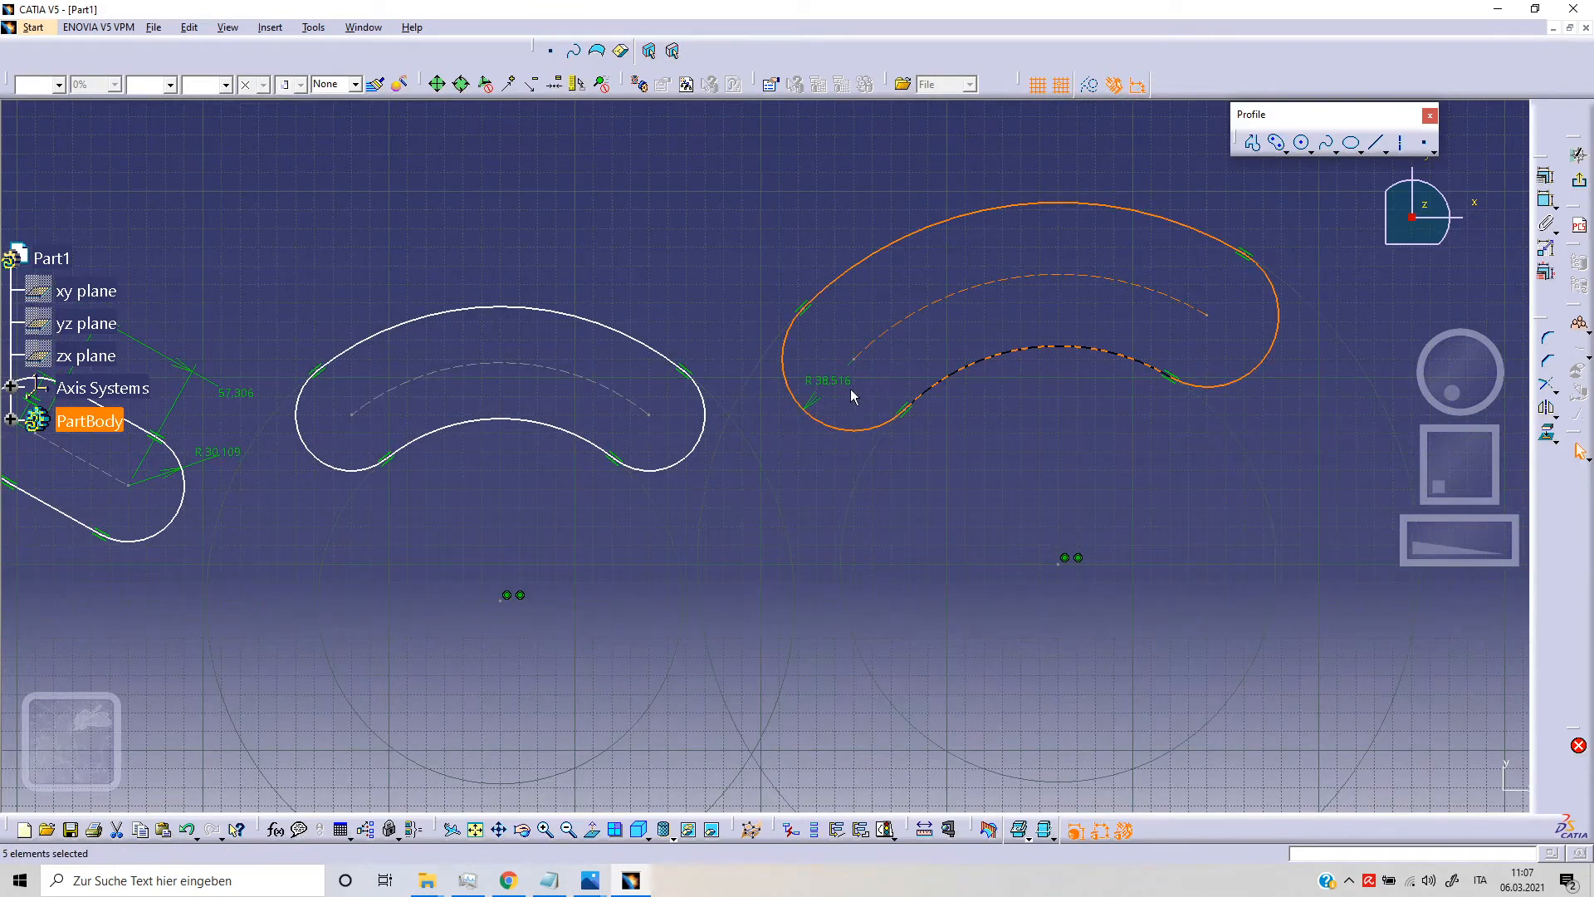
Step: Draw two axes connecting the second cylindrical elongated hole's end centers to the center of its arc
{"action": "middle_click_drag", "start_coordinate": [1011, 503], "coordinate": [929, 438]}
{"action": "left_click", "coordinate": [1067, 424]}
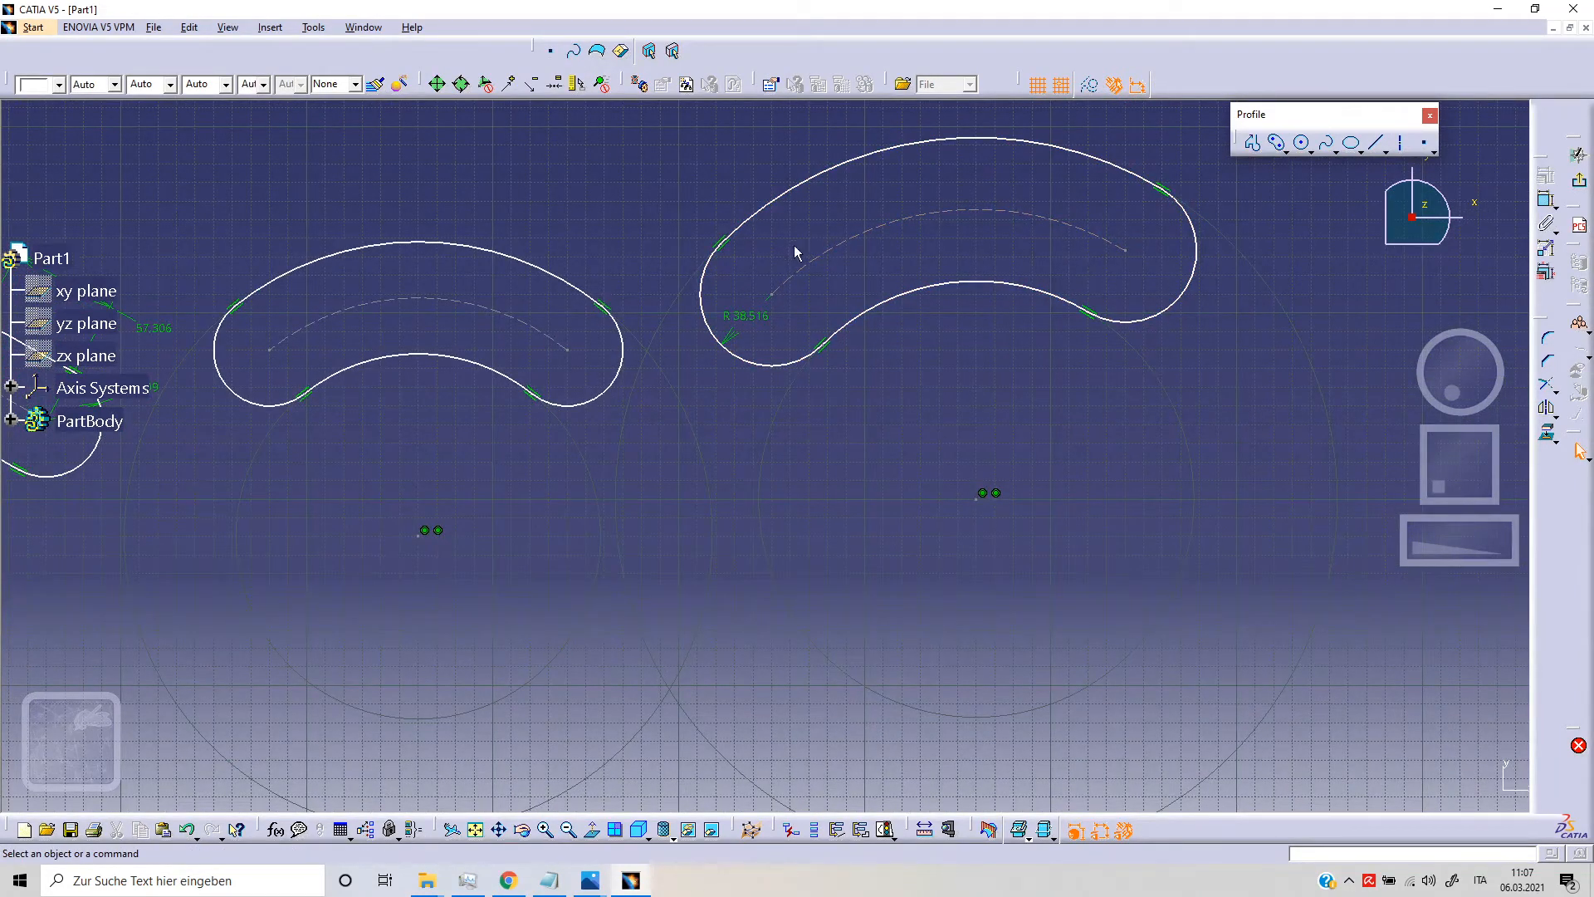
{"action": "left_click", "coordinate": [1402, 143]}
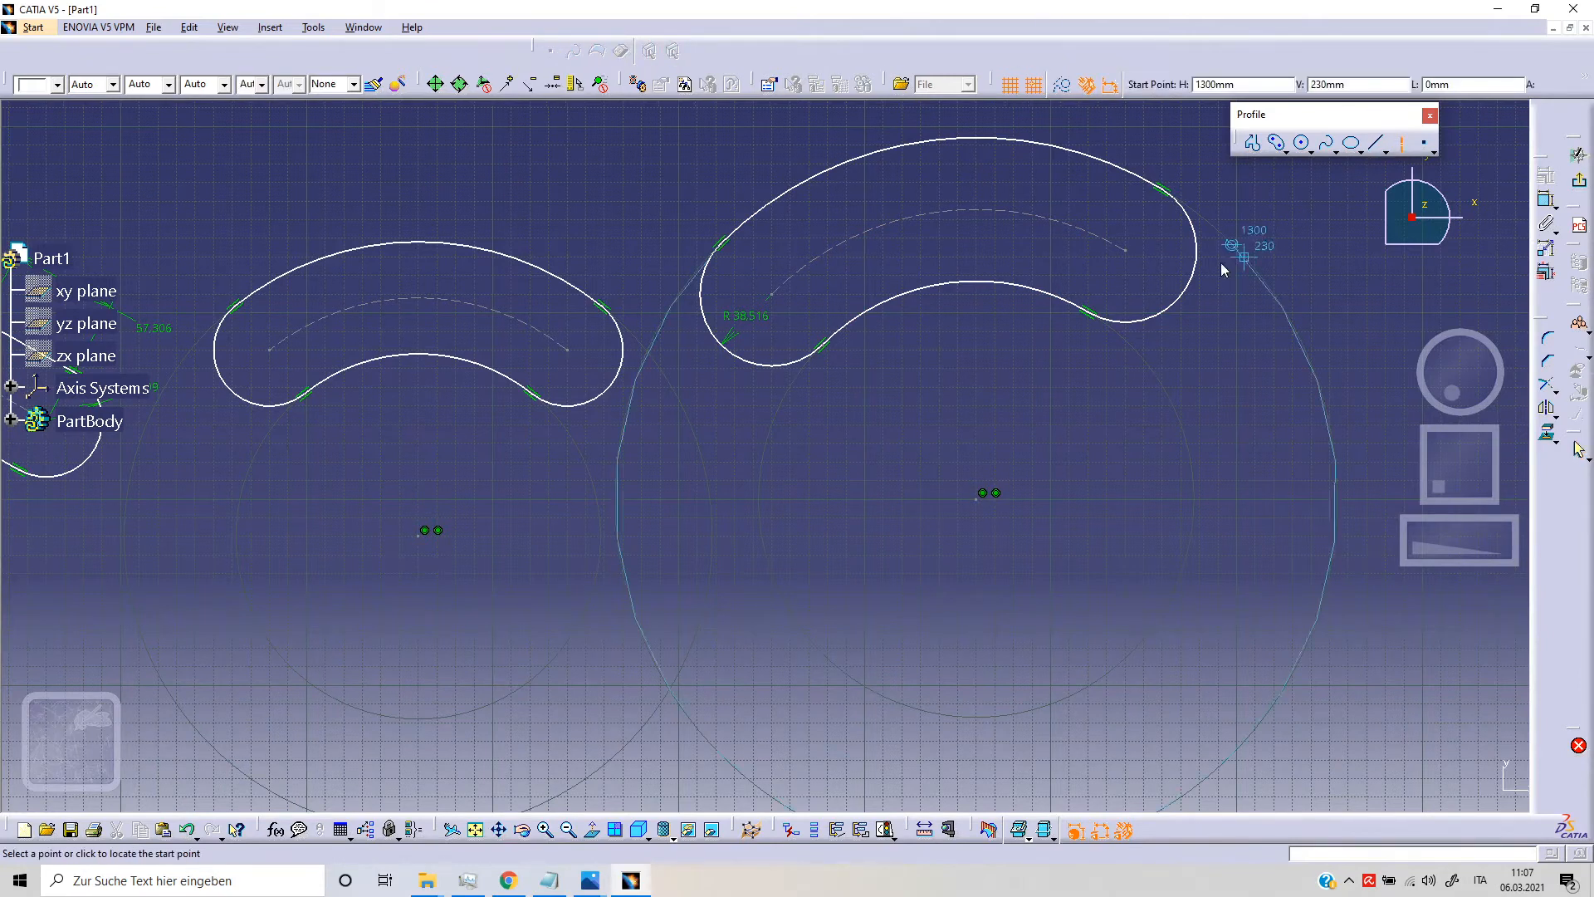
{"action": "left_click", "coordinate": [1127, 250]}
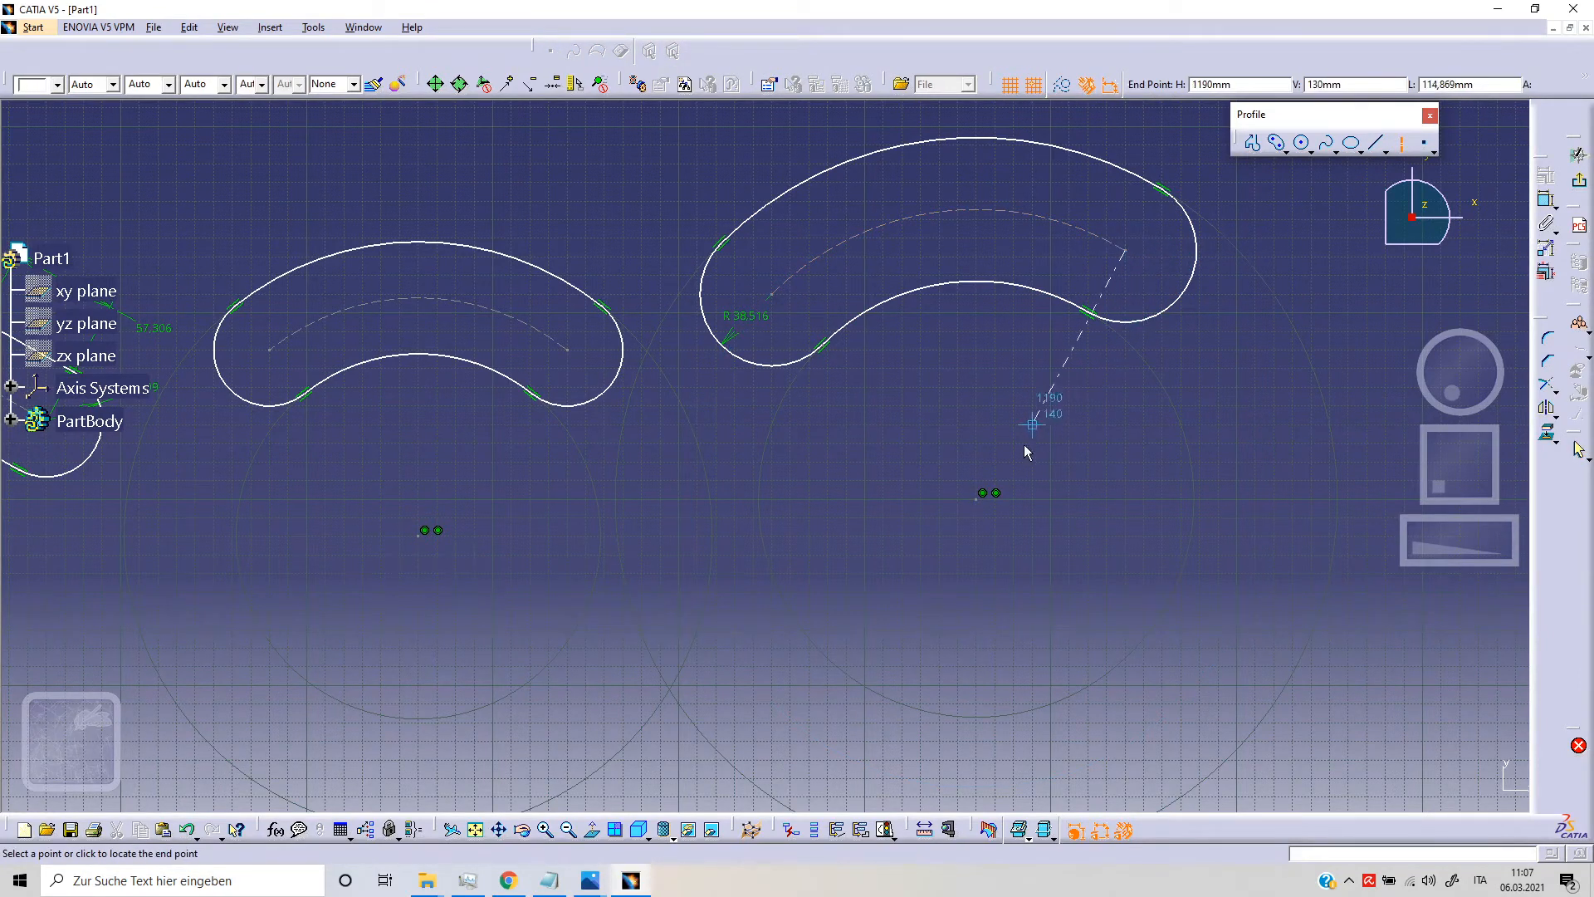
{"action": "left_click", "coordinate": [982, 493]}
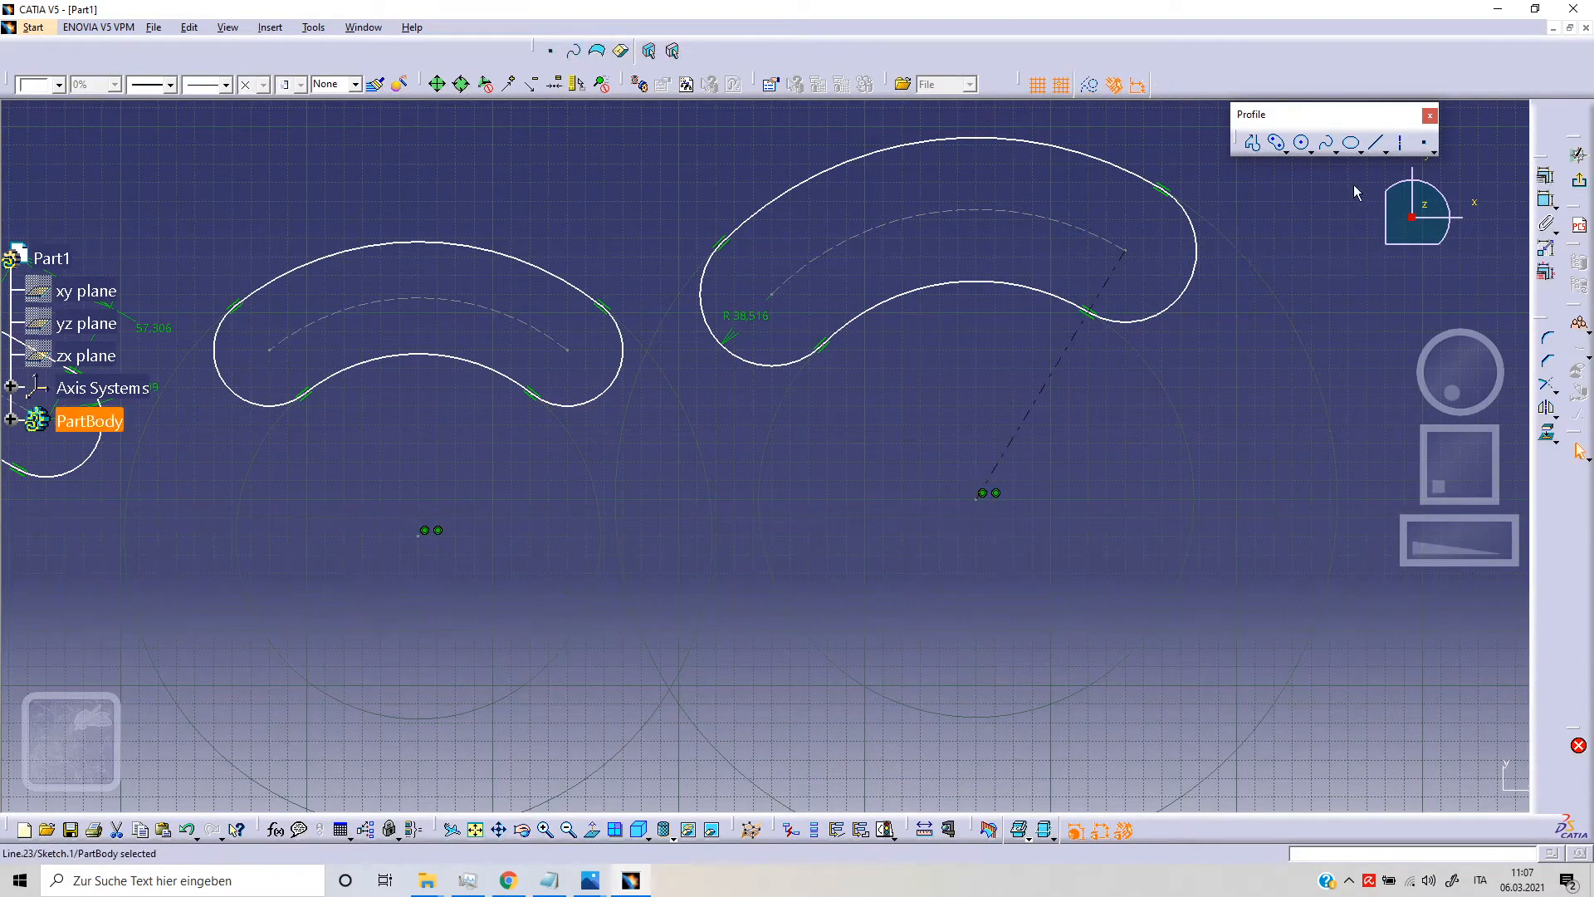
{"action": "left_click", "coordinate": [1402, 142]}
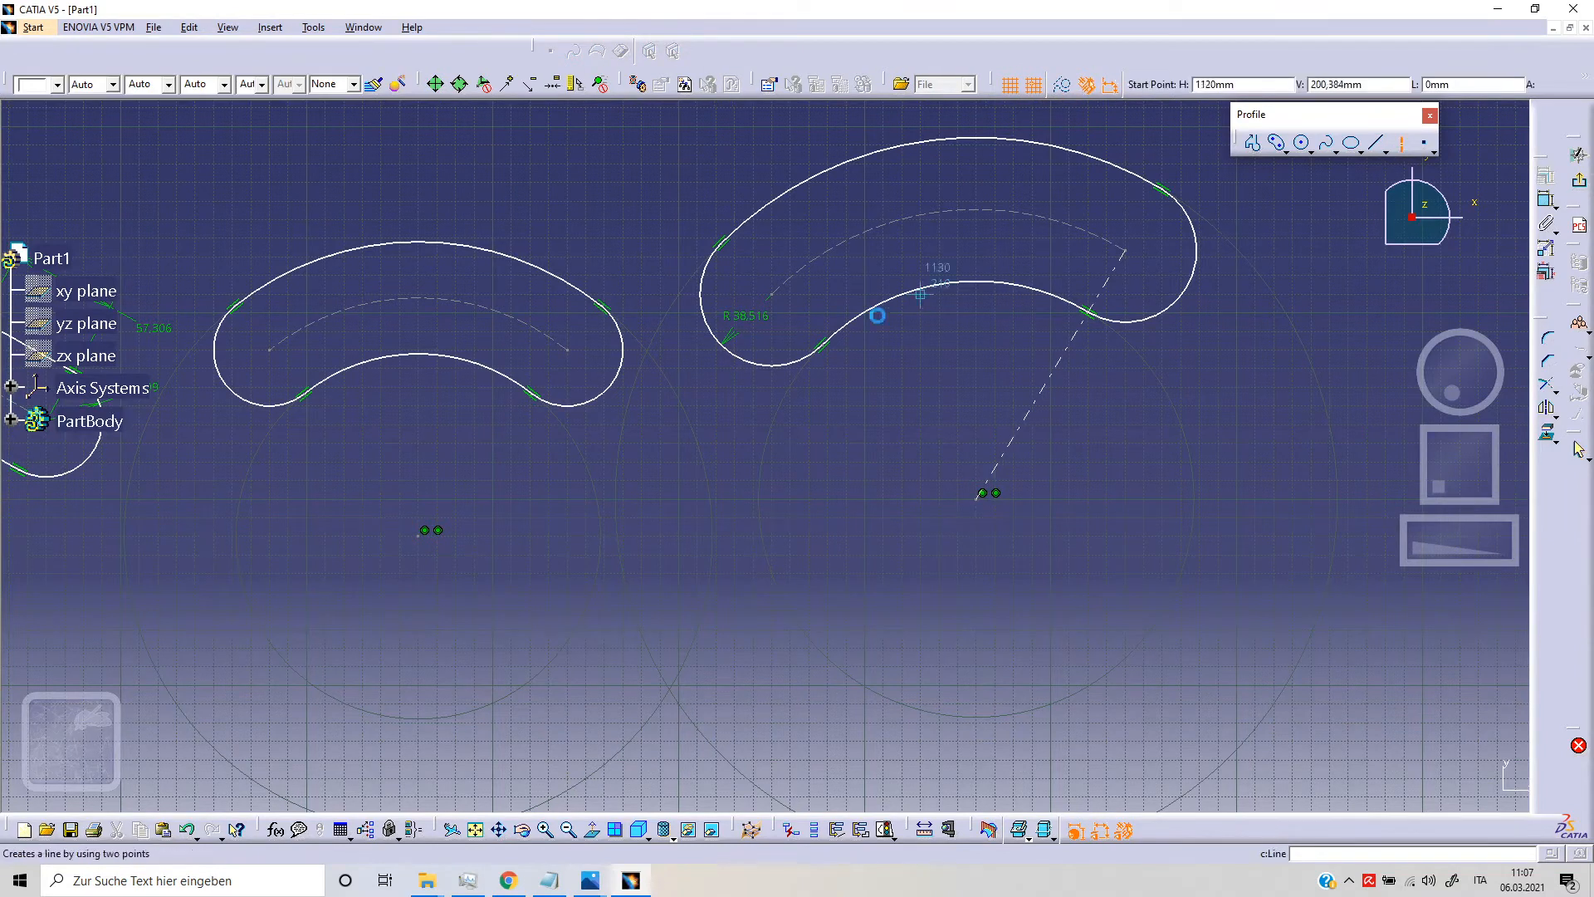
{"action": "left_click", "coordinate": [776, 302]}
{"action": "left_click", "coordinate": [987, 490]}
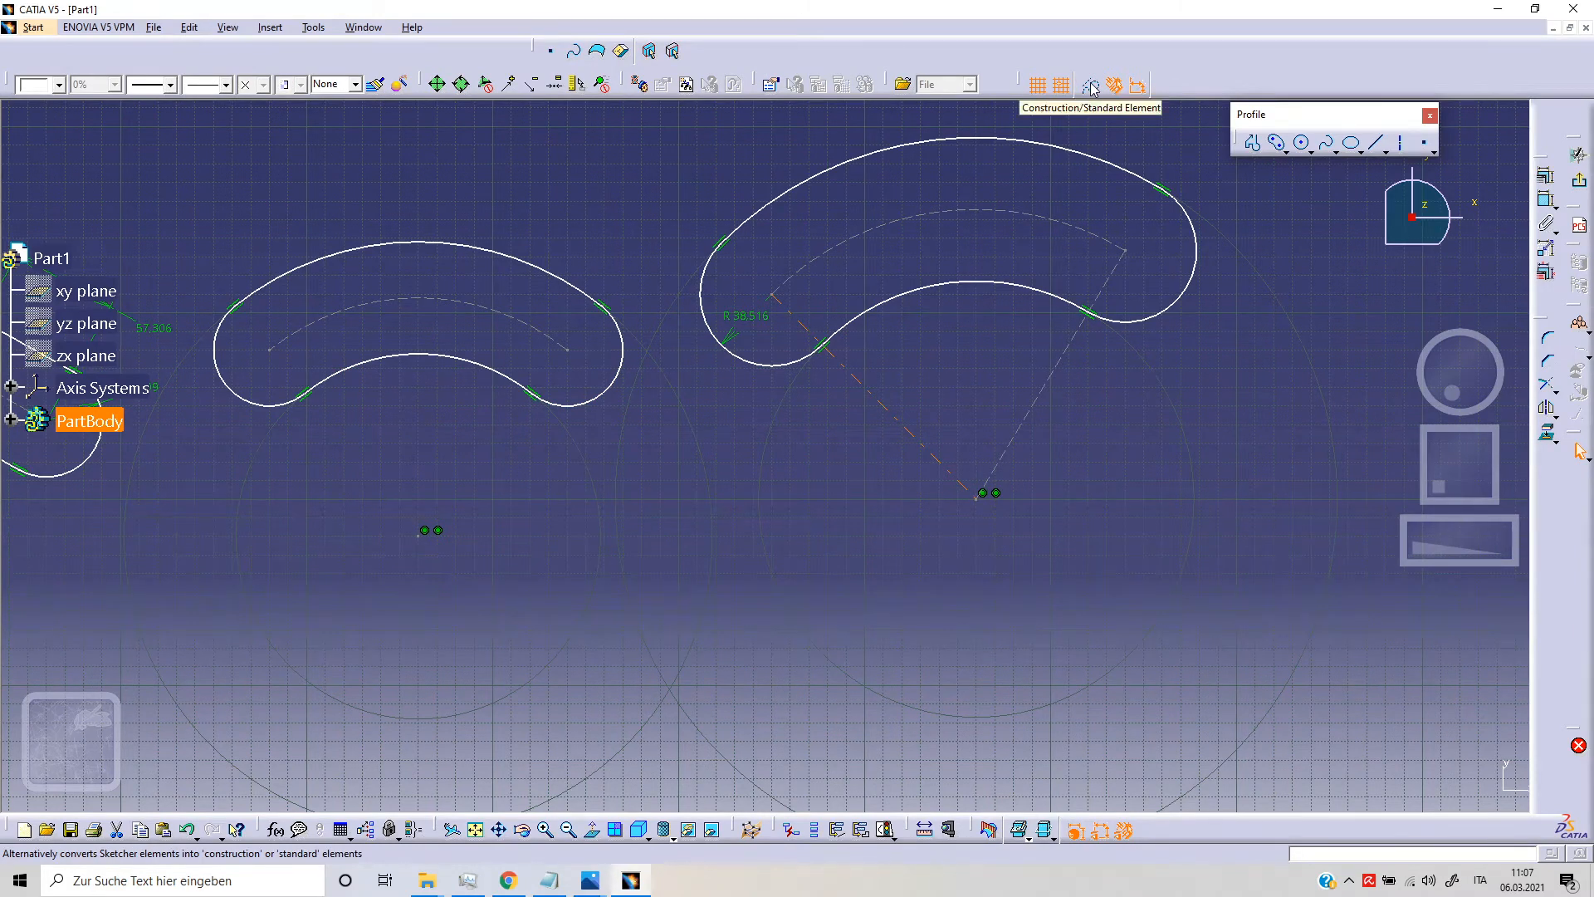
Step: Dimension the angle between the two axes of the second cylindrical elongated hole
{"action": "left_click", "coordinate": [1546, 200]}
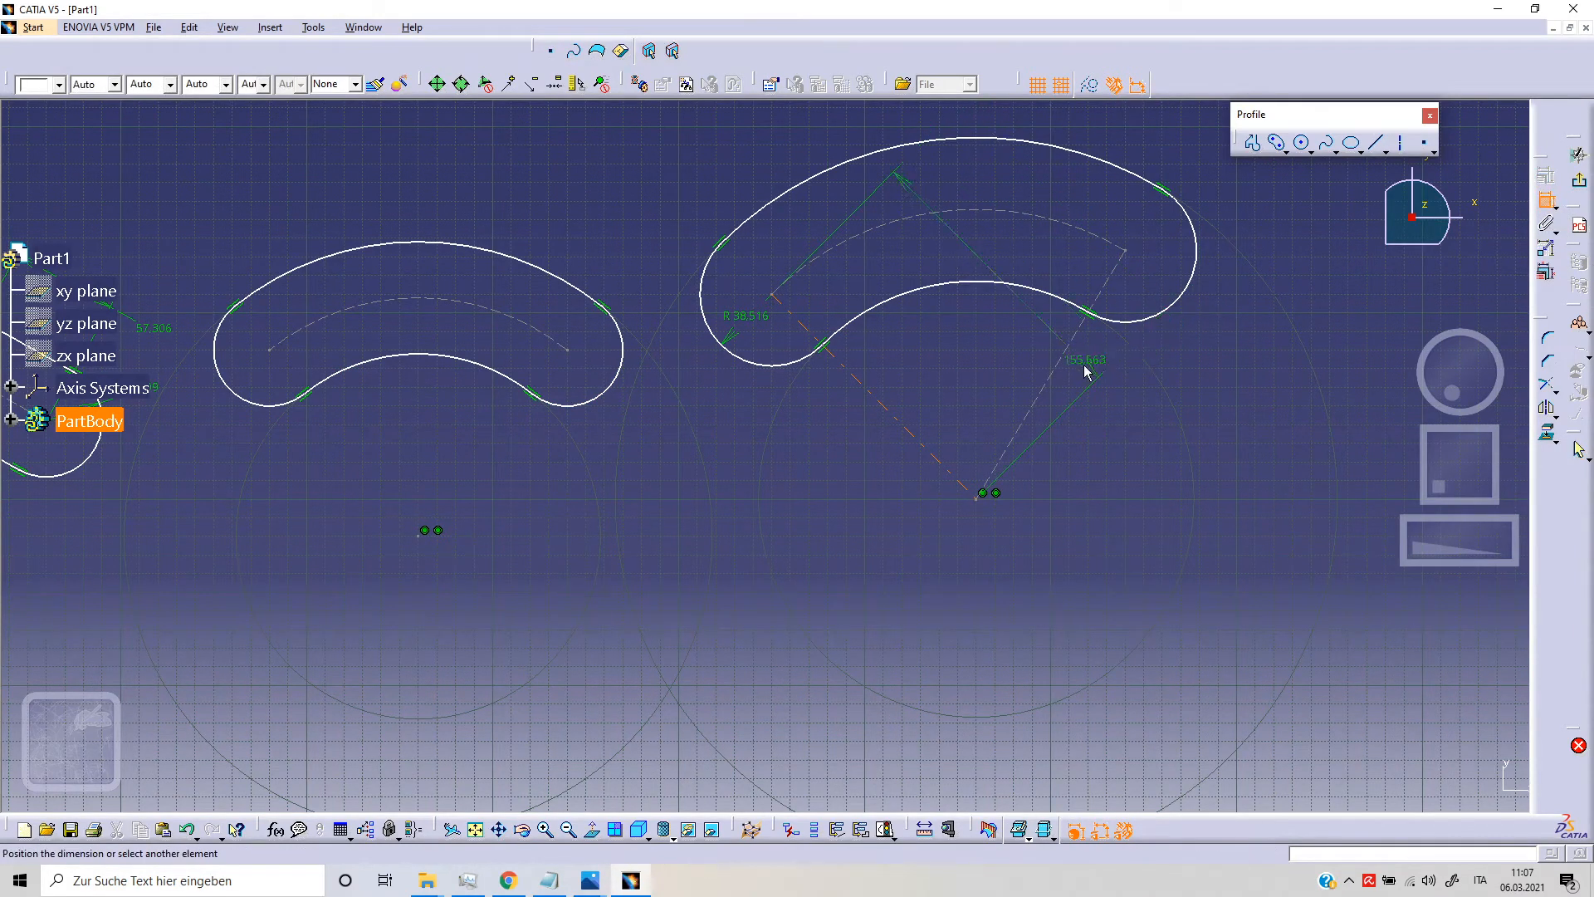
{"action": "left_click", "coordinate": [1064, 352]}
{"action": "left_click", "coordinate": [993, 366]}
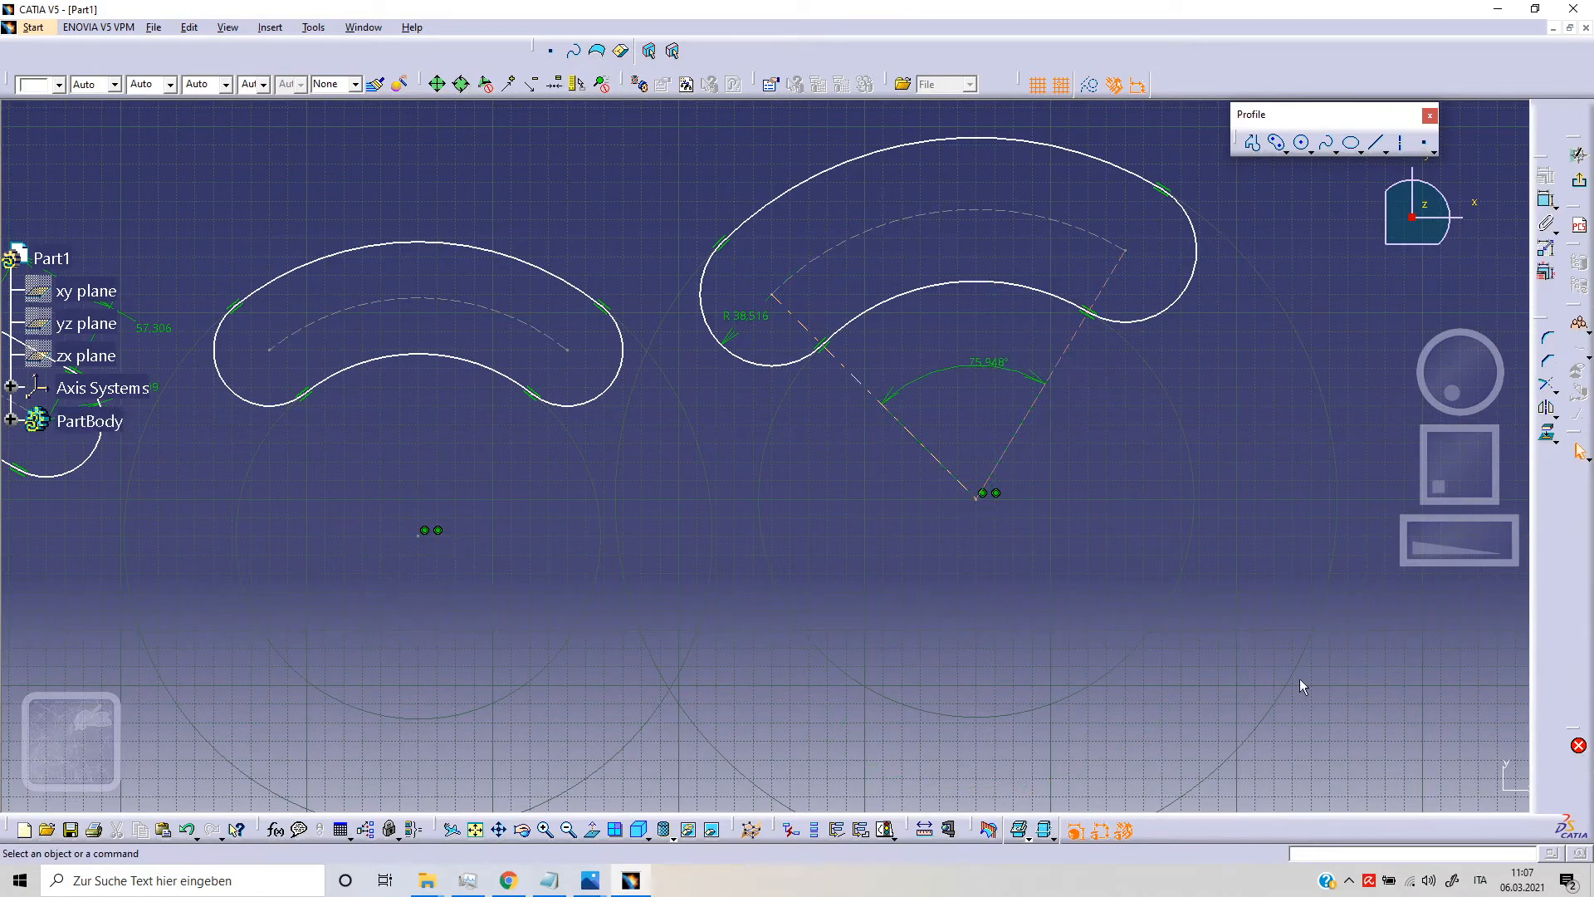
Step: Draw a vertical keyhole profile at H 1600 mm, right of the curved holes, with a 50 mm small radius and a large radius of about 158 mm
{"action": "middle_click_drag", "start_coordinate": [1108, 627], "coordinate": [1189, 547]}
{"action": "middle_click_drag", "start_coordinate": [1024, 484], "coordinate": [1011, 516]}
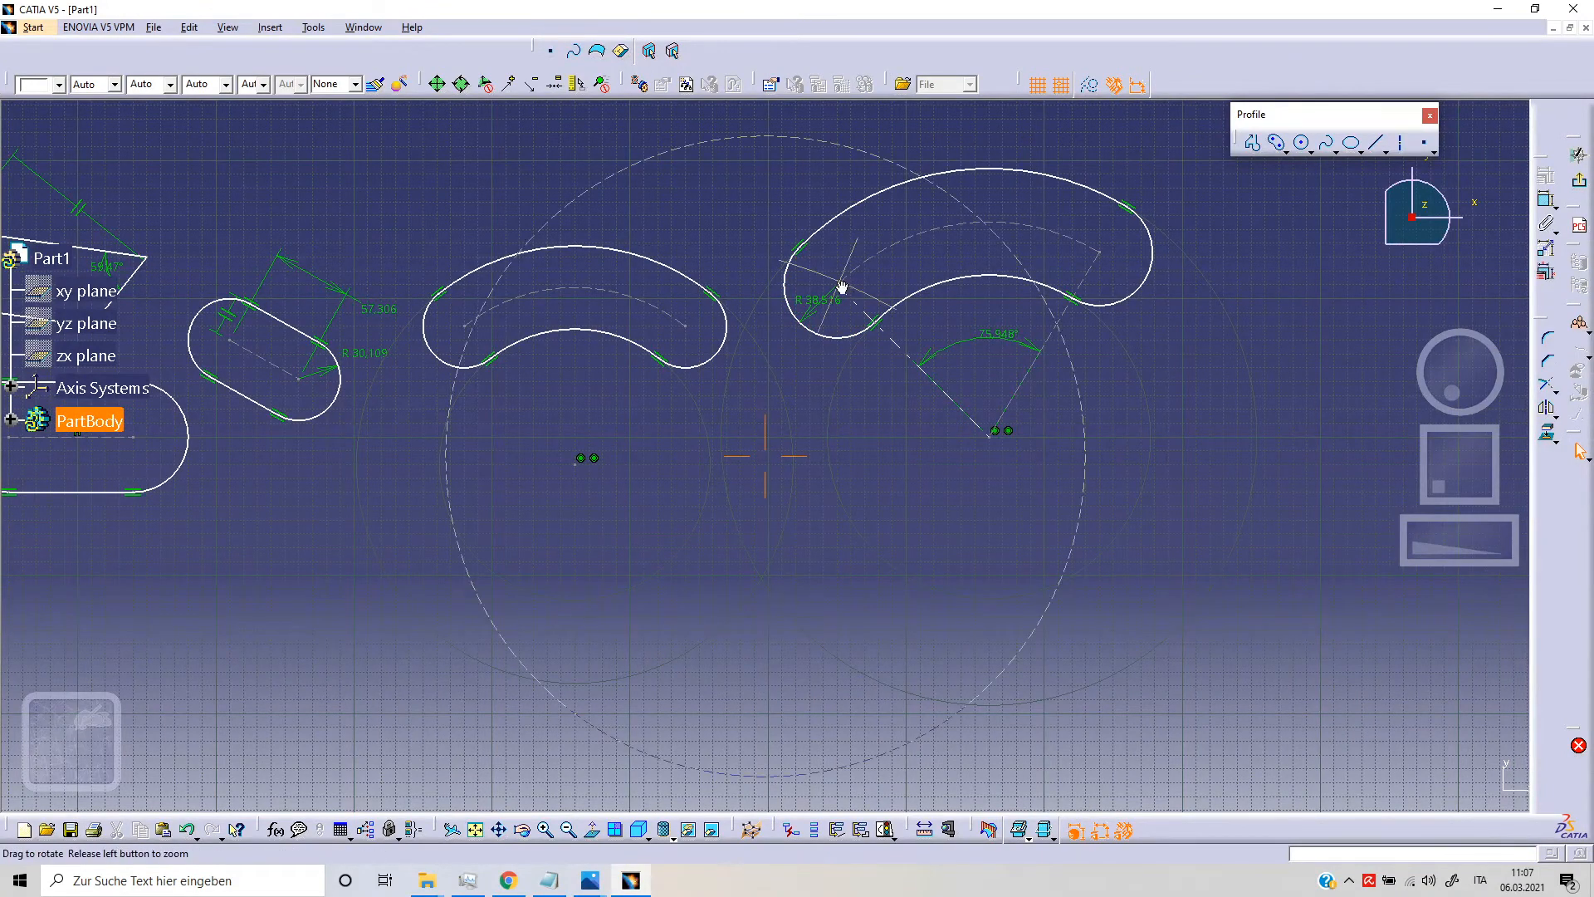
{"action": "middle_click_drag", "start_coordinate": [843, 277], "coordinate": [1000, 333]}
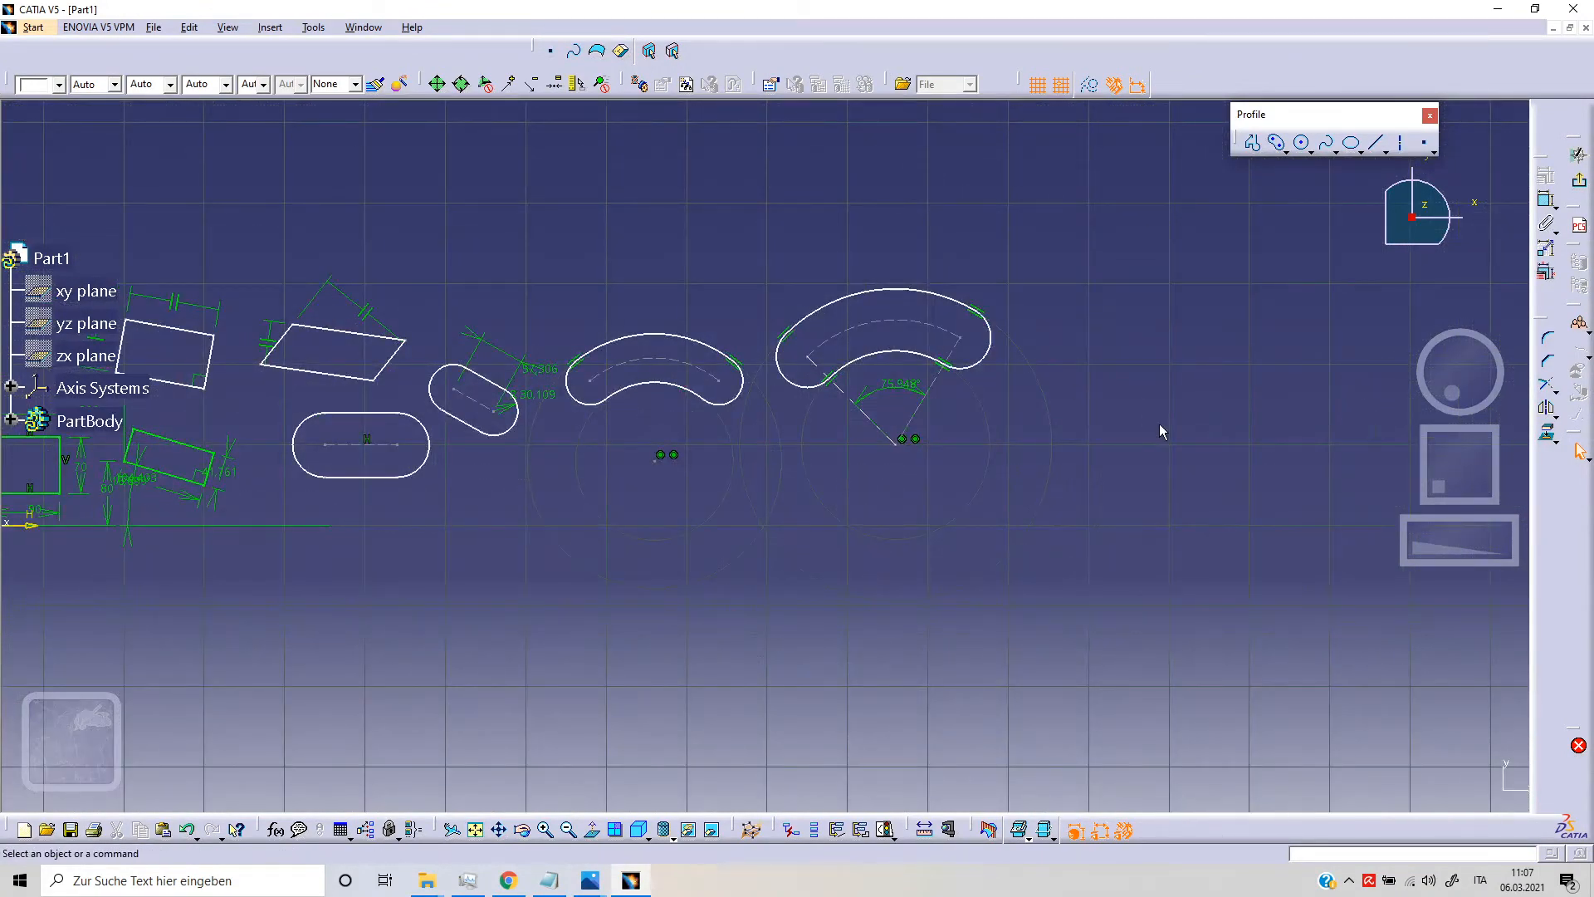
{"action": "left_click", "coordinate": [1276, 143]}
{"action": "left_click", "coordinate": [1285, 152]}
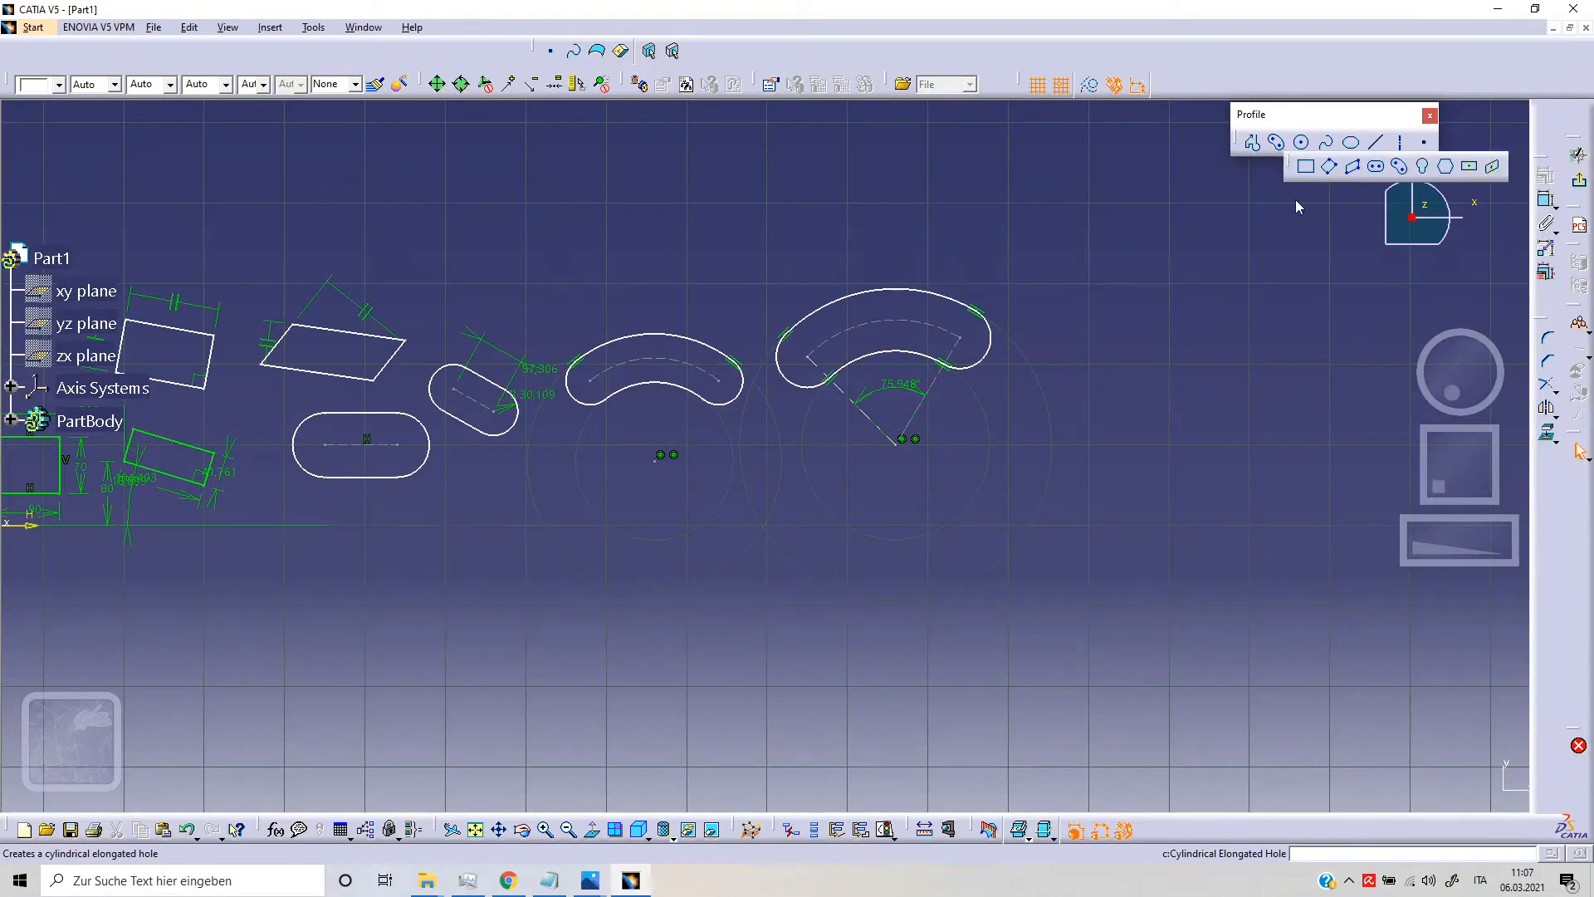
{"action": "left_click", "coordinate": [1424, 168]}
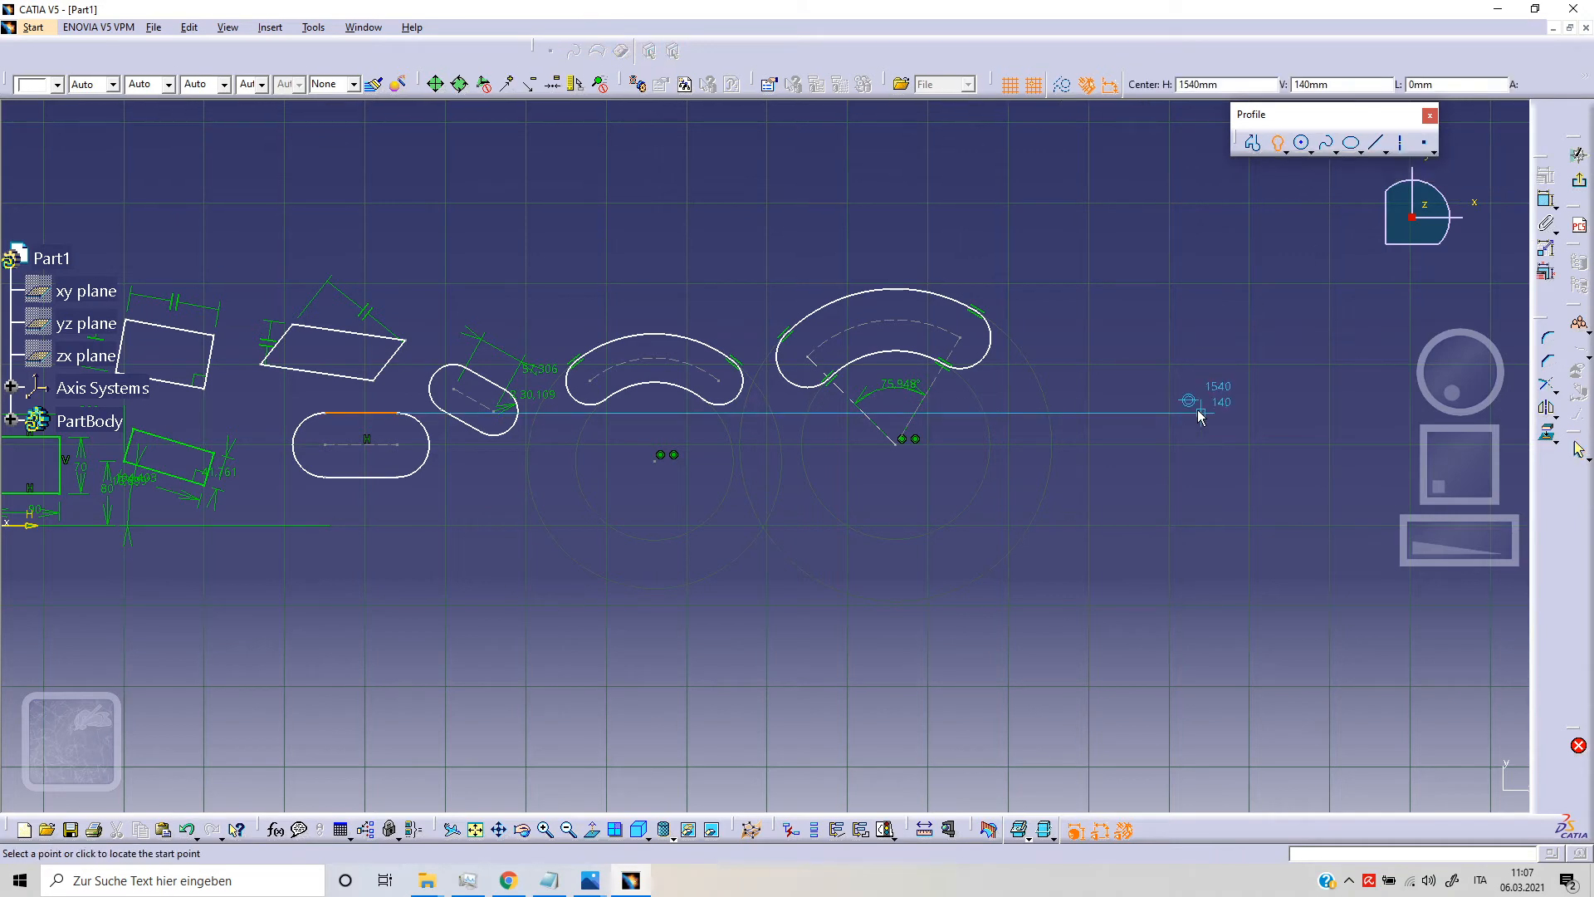
{"action": "middle_click_drag", "start_coordinate": [1195, 413], "coordinate": [937, 416]}
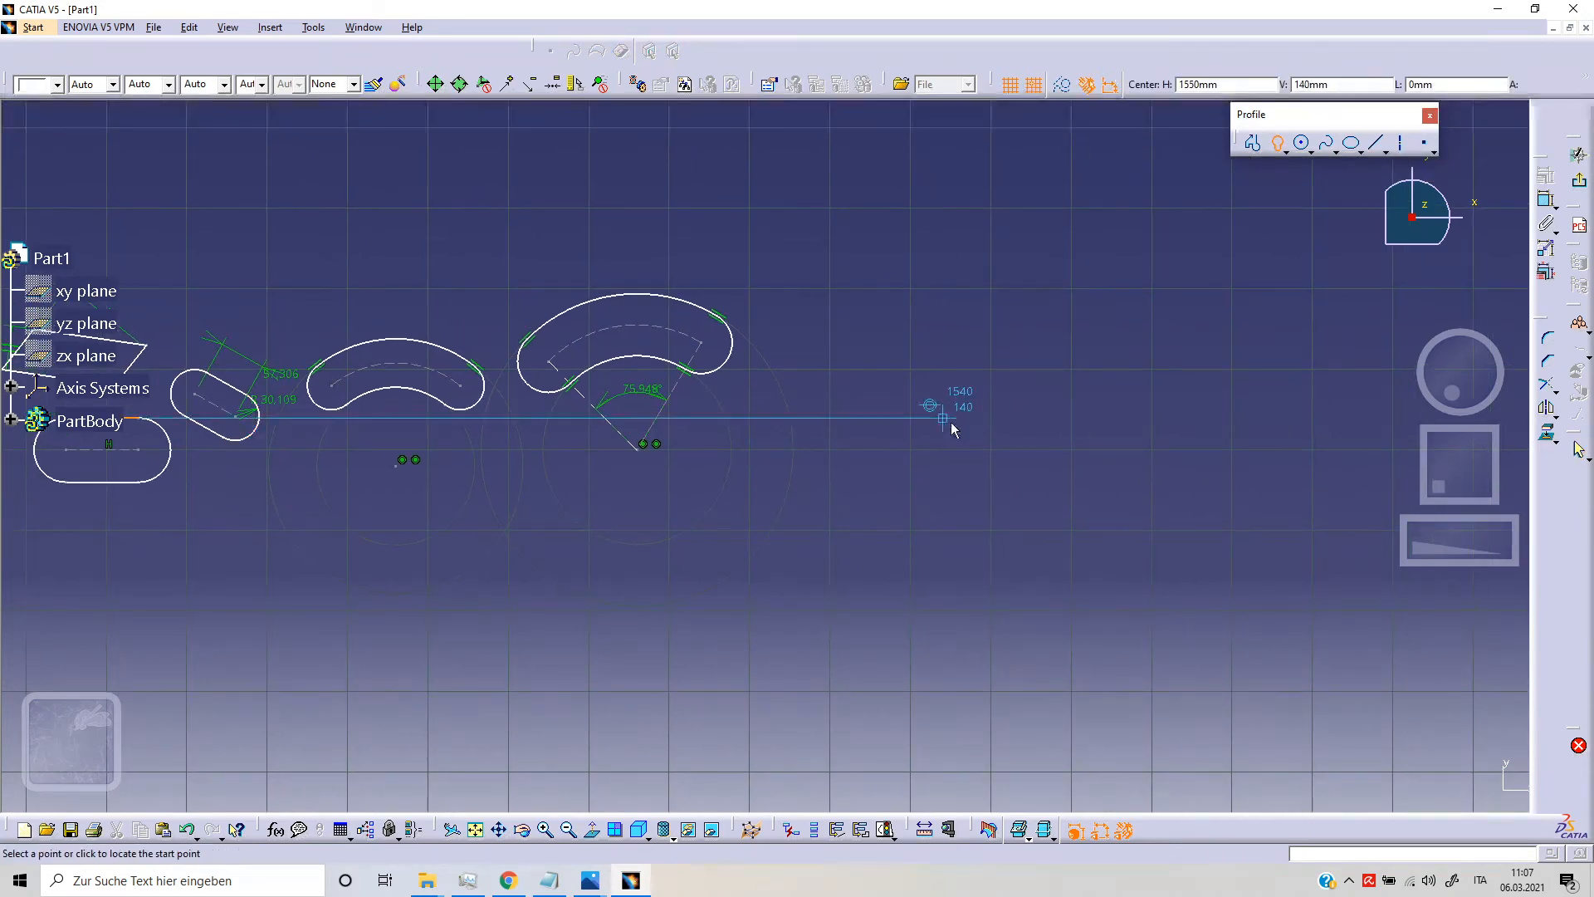
{"action": "left_click", "coordinate": [991, 324]}
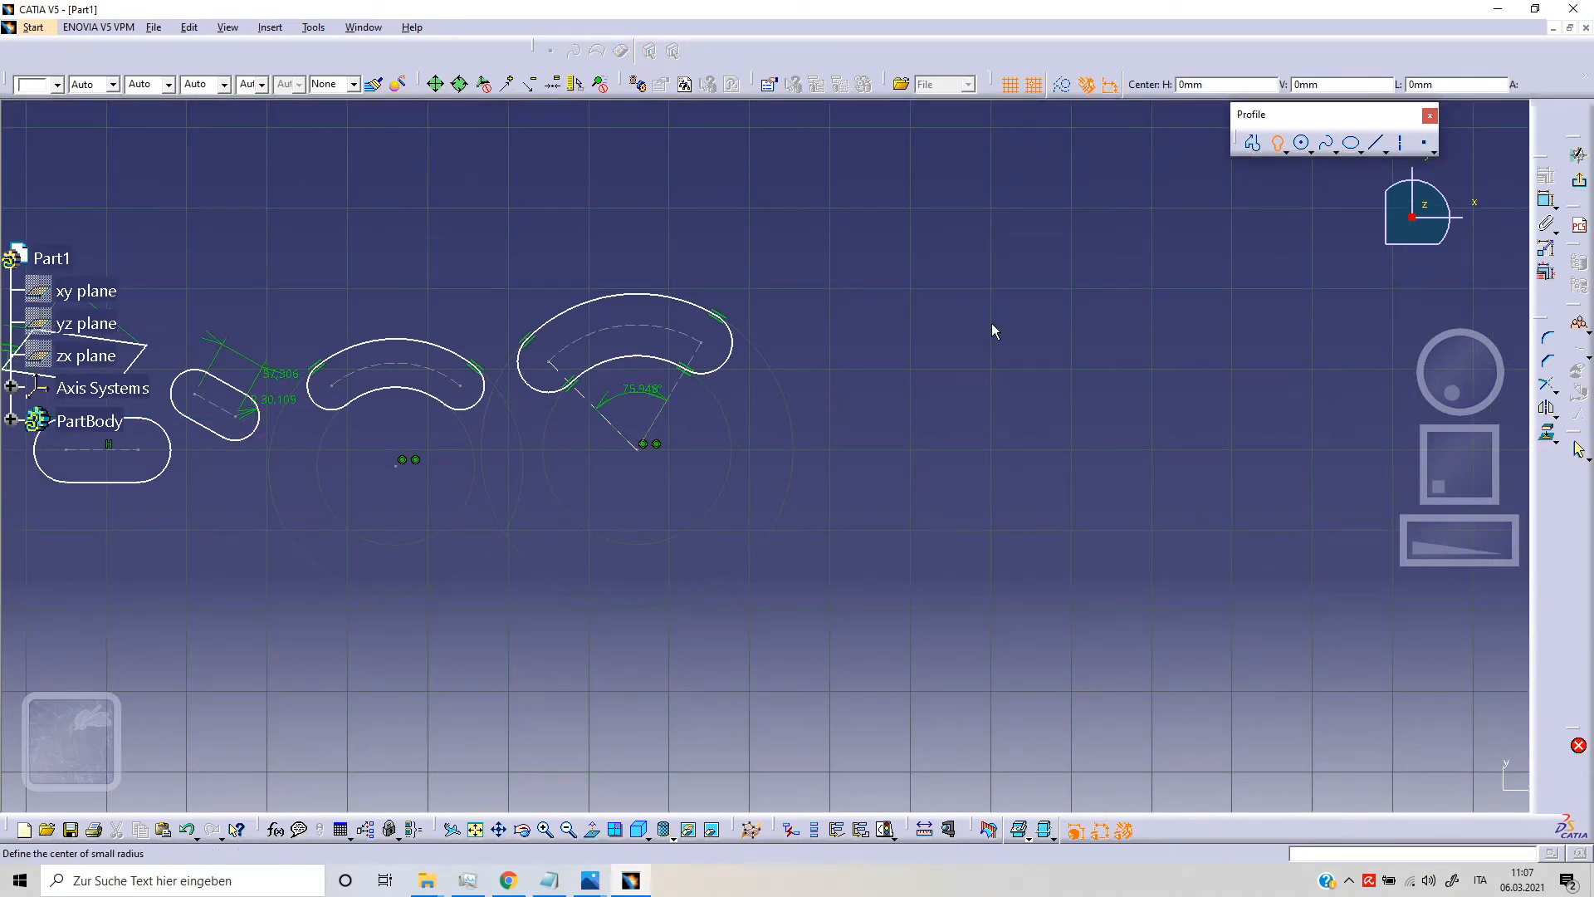
{"action": "left_click", "coordinate": [991, 483]}
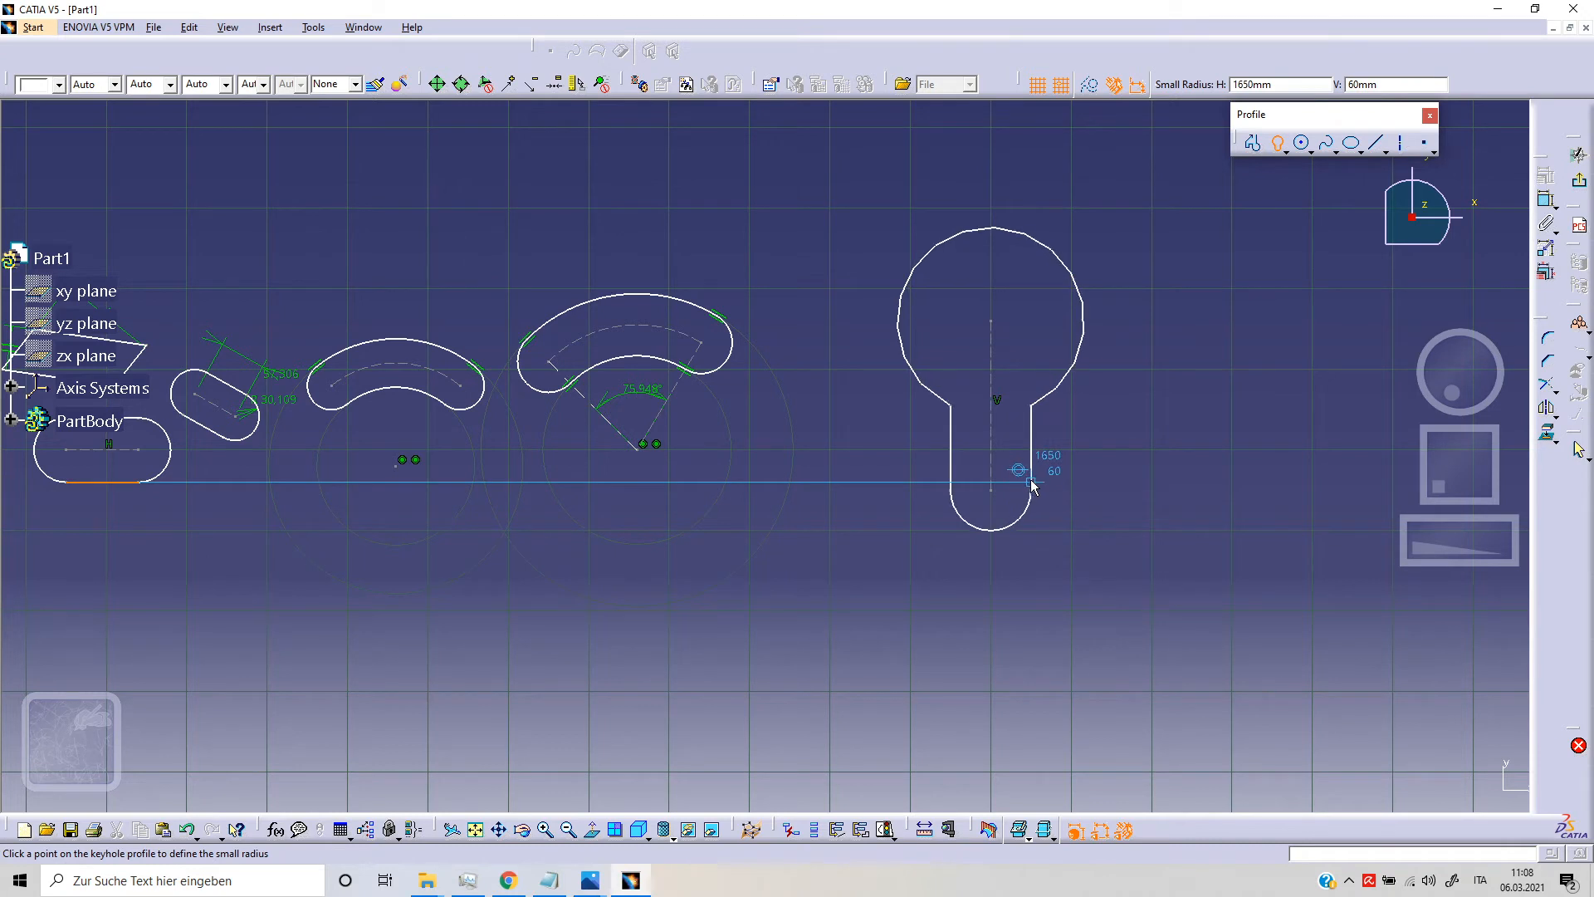
{"action": "left_click", "coordinate": [1032, 485]}
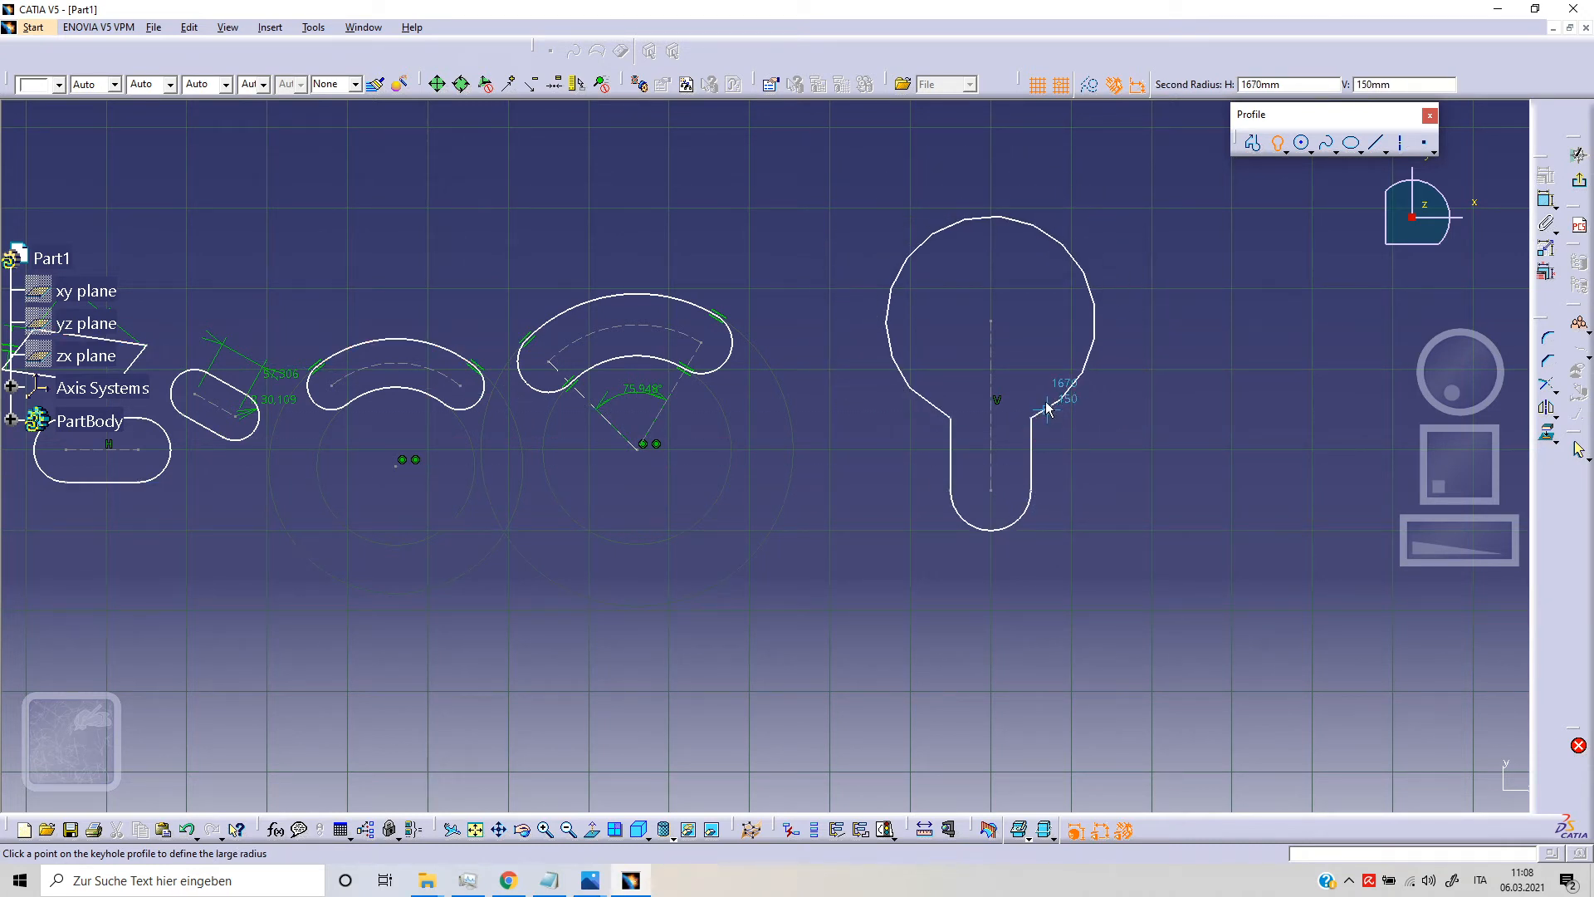
{"action": "left_click", "coordinate": [1111, 362]}
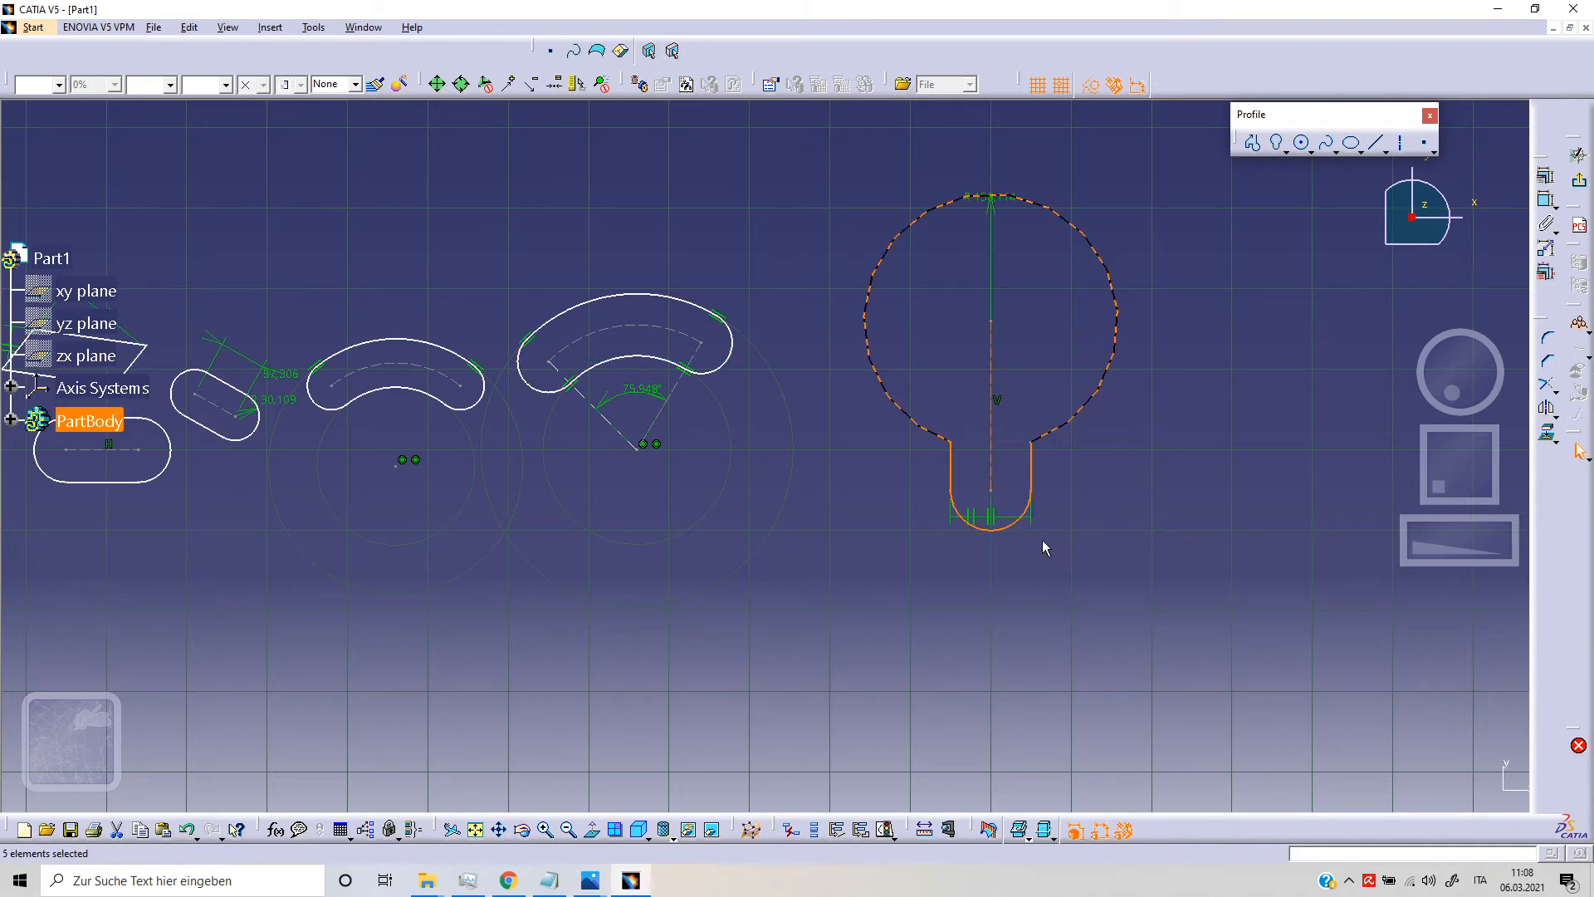
{"action": "mouse_move", "coordinate": [1205, 425]}
{"action": "middle_mouse_down"}
{"action": "mouse_move", "coordinate": [996, 416]}
{"action": "mouse_move", "coordinate": [976, 429]}
{"action": "middle_mouse_up"}
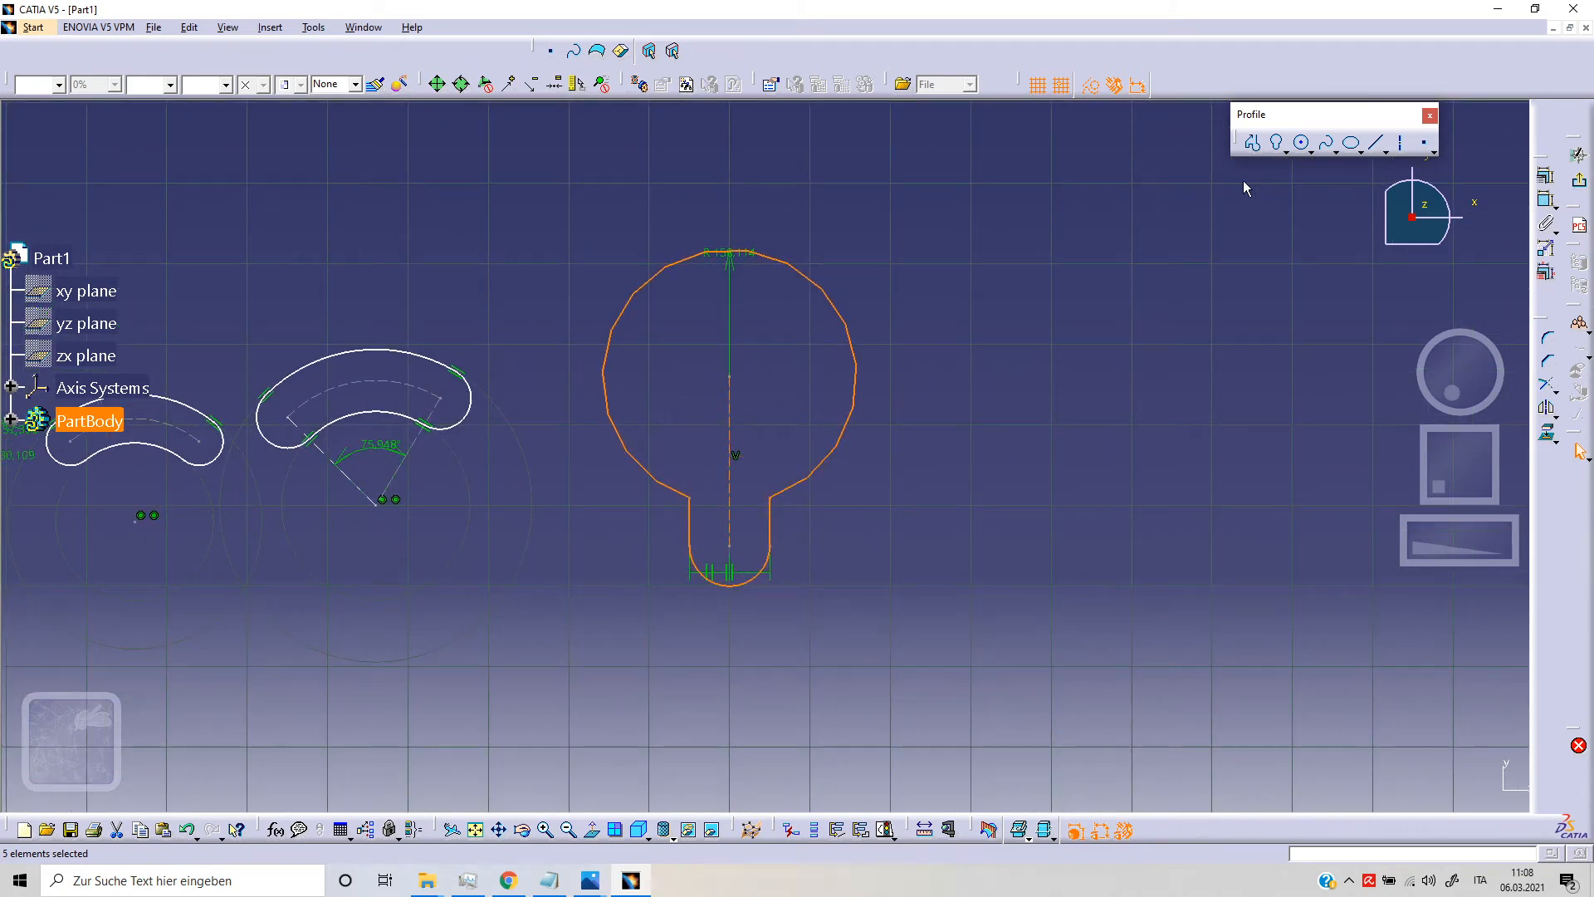
Step: Draw a second vertical keyhole profile at H 2050 mm, with centers 250 mm apart and a small radius of 60 mm
{"action": "left_click", "coordinate": [1326, 143]}
{"action": "left_click", "coordinate": [1277, 144]}
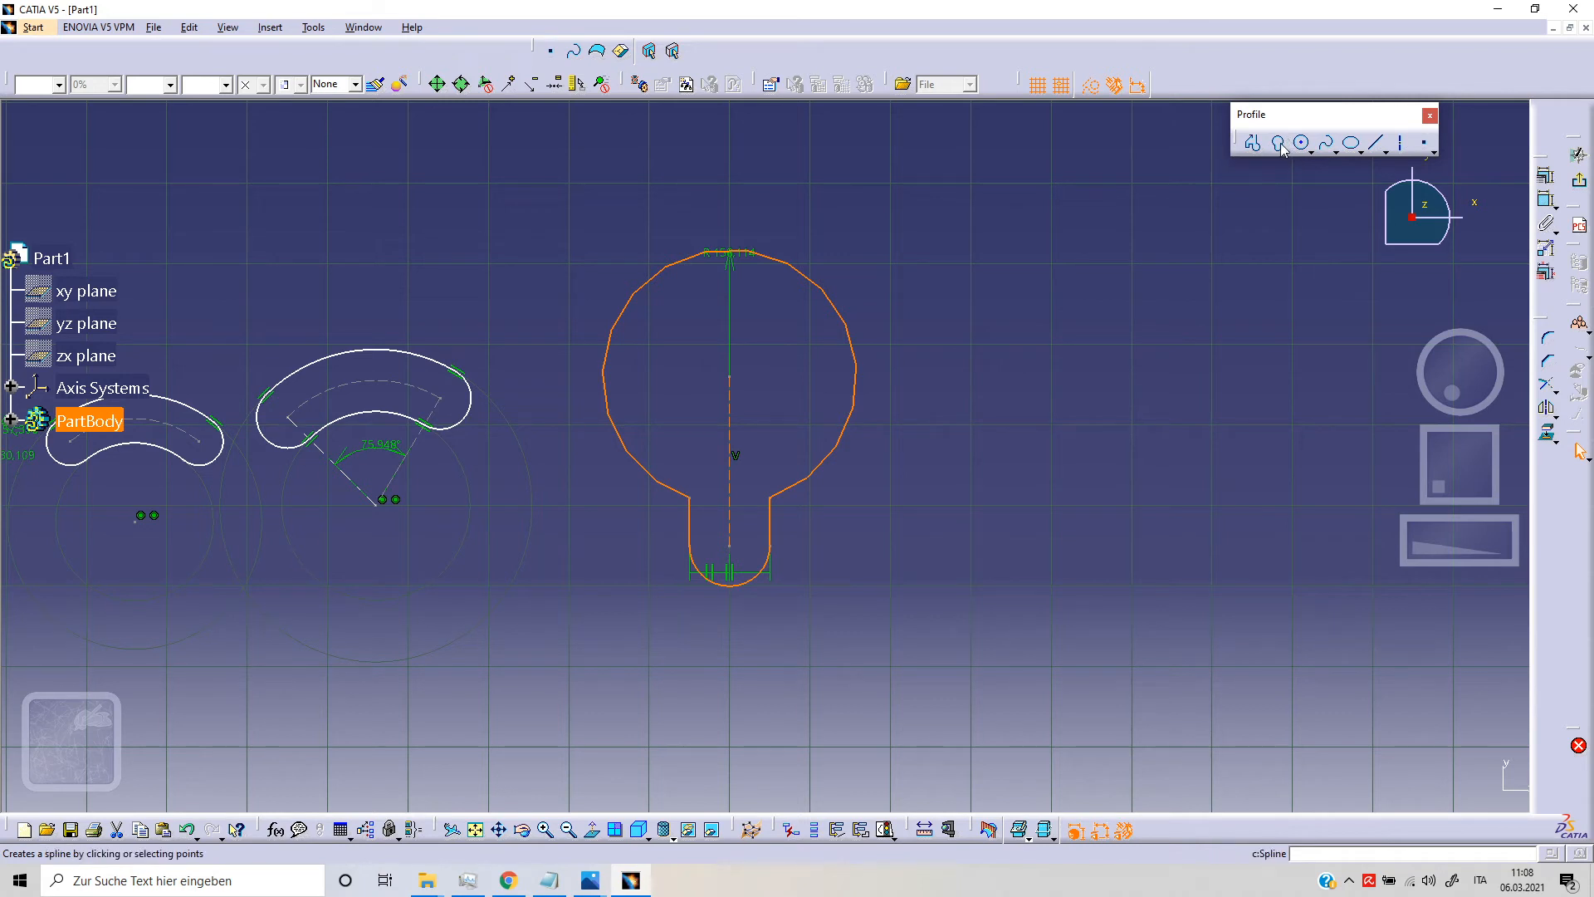
{"action": "left_click", "coordinate": [1092, 281]}
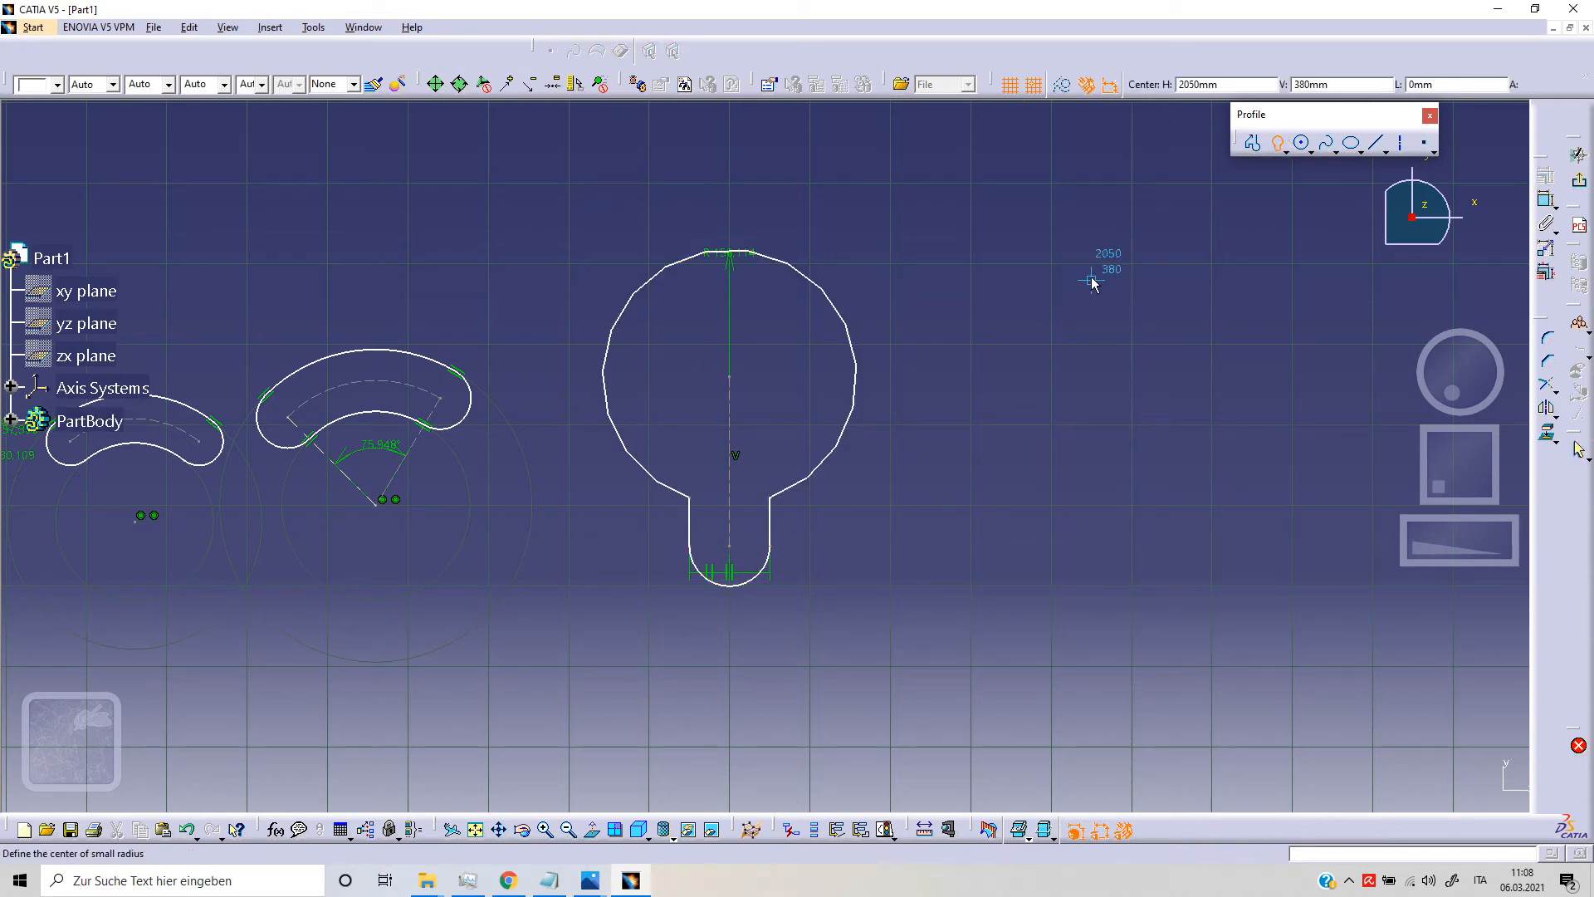
{"action": "left_click", "coordinate": [1092, 480]}
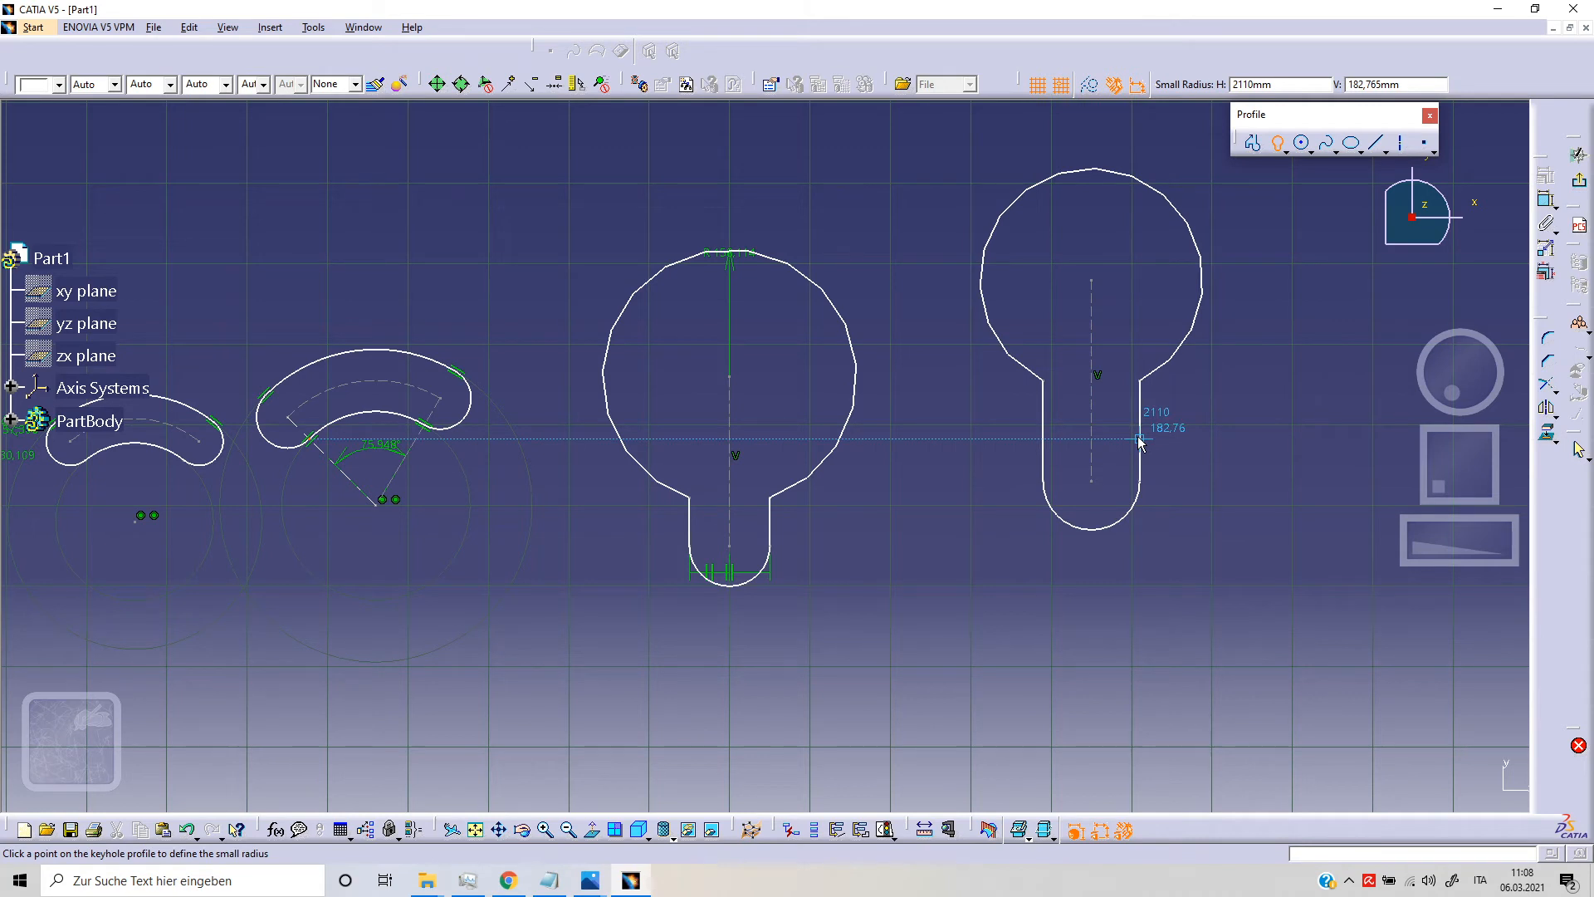
{"action": "left_click", "coordinate": [1139, 442]}
{"action": "left_click", "coordinate": [1189, 341]}
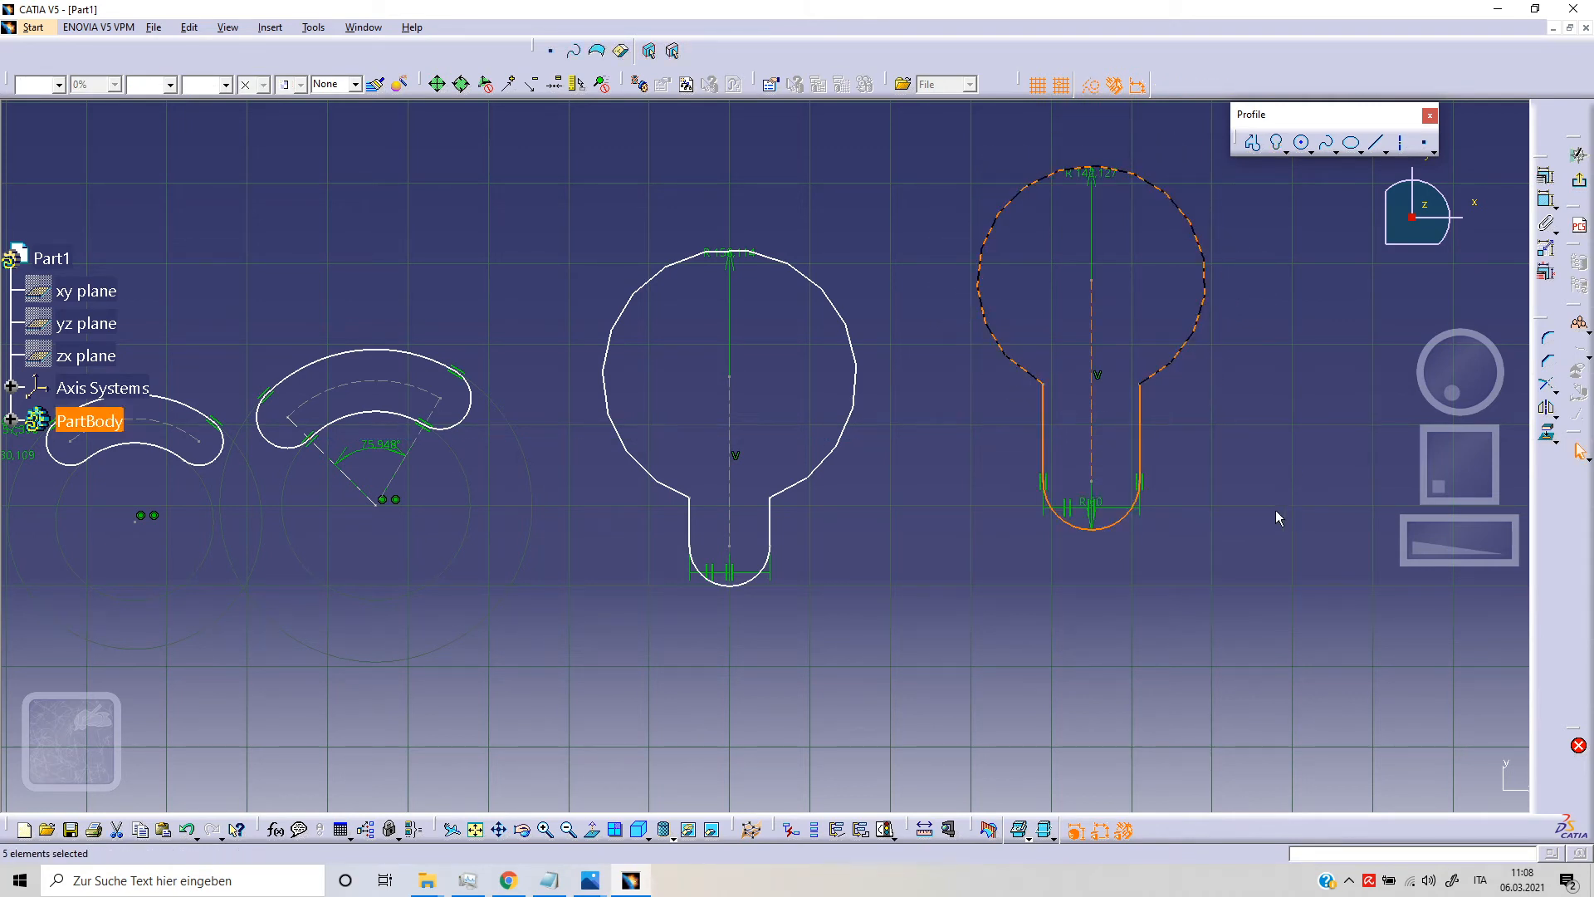
{"action": "left_click", "coordinate": [1276, 516]}
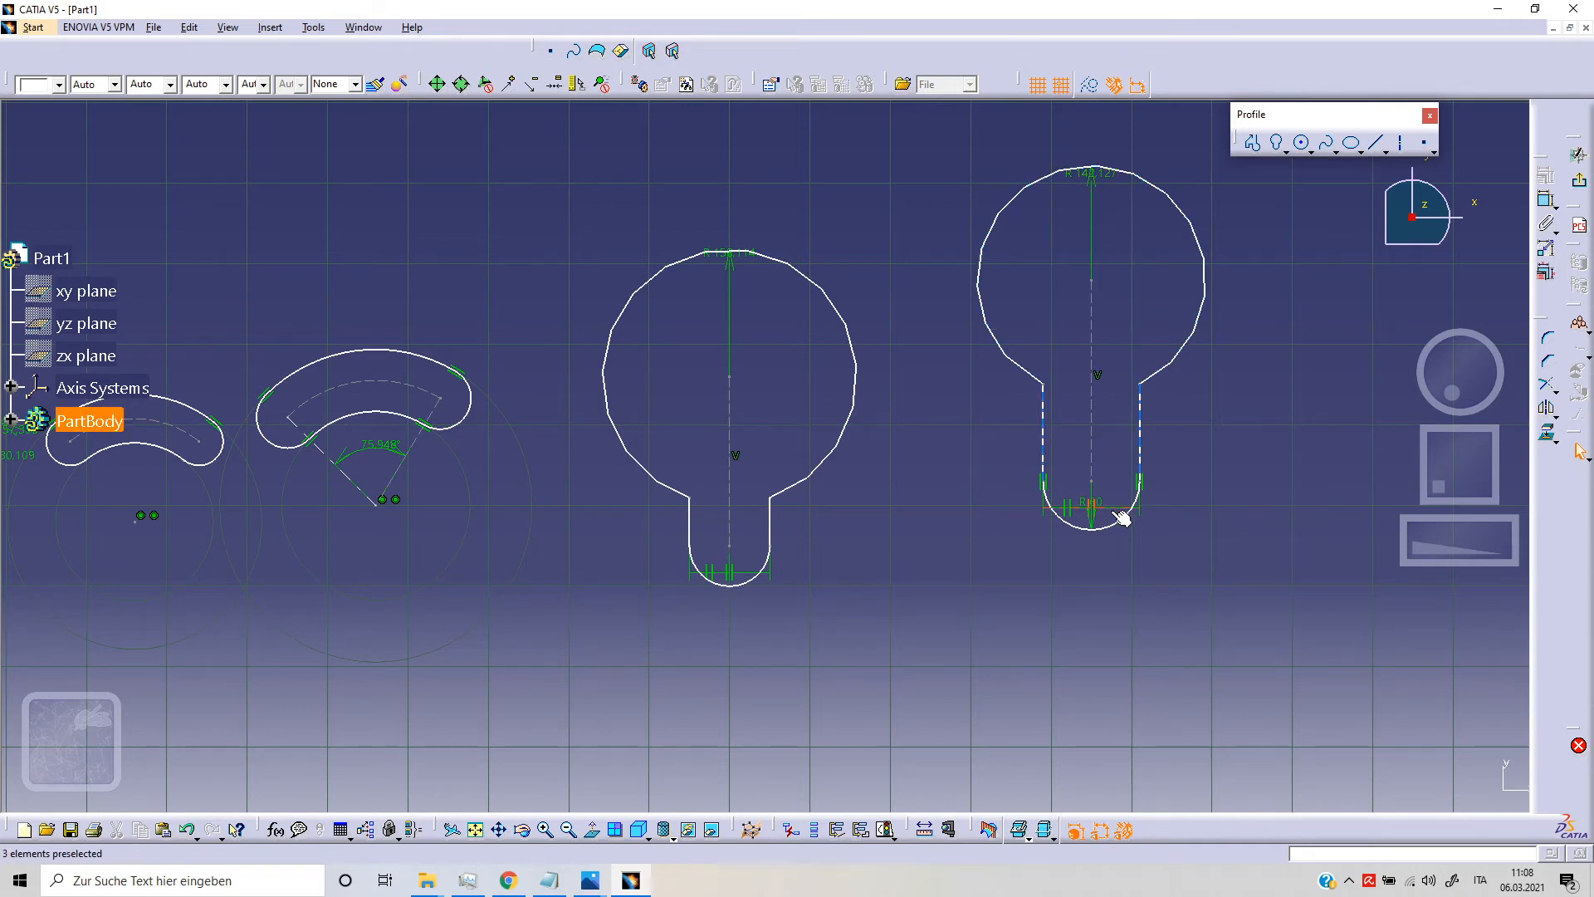
Step: Move the second keyhole's parallelism symbol and small-radius dimension clear of the profile, and dimension the distance between its two centers
{"action": "left_click_drag", "start_coordinate": [1121, 516], "coordinate": [1097, 575]}
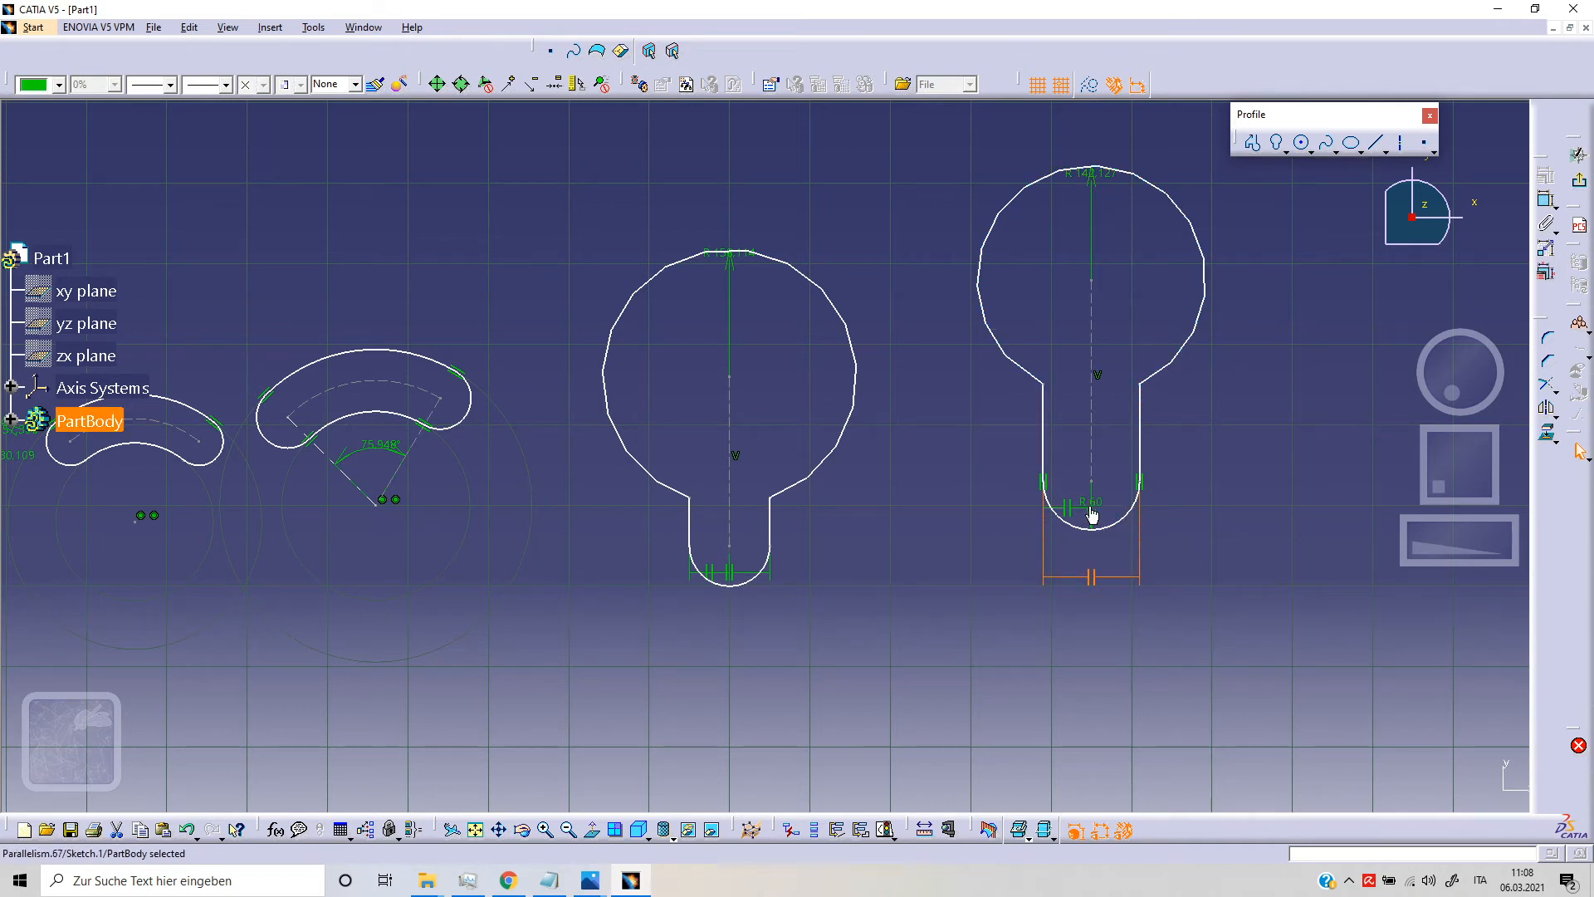
{"action": "left_click_drag", "start_coordinate": [1094, 518], "coordinate": [1202, 536]}
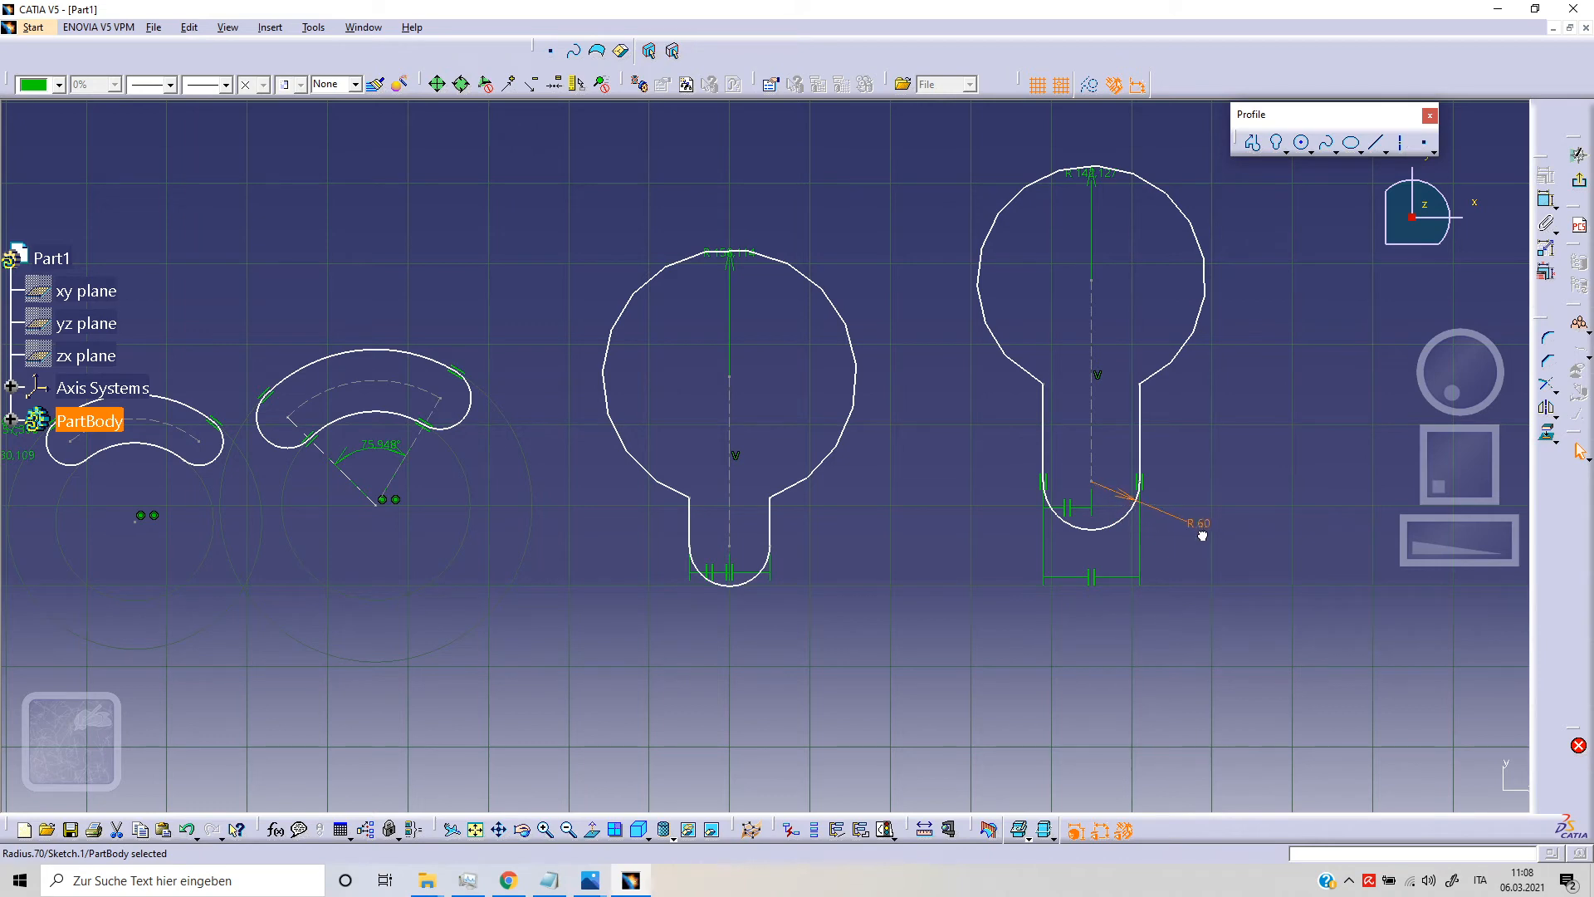
{"action": "middle_click_drag", "start_coordinate": [1002, 432], "coordinate": [1001, 456]}
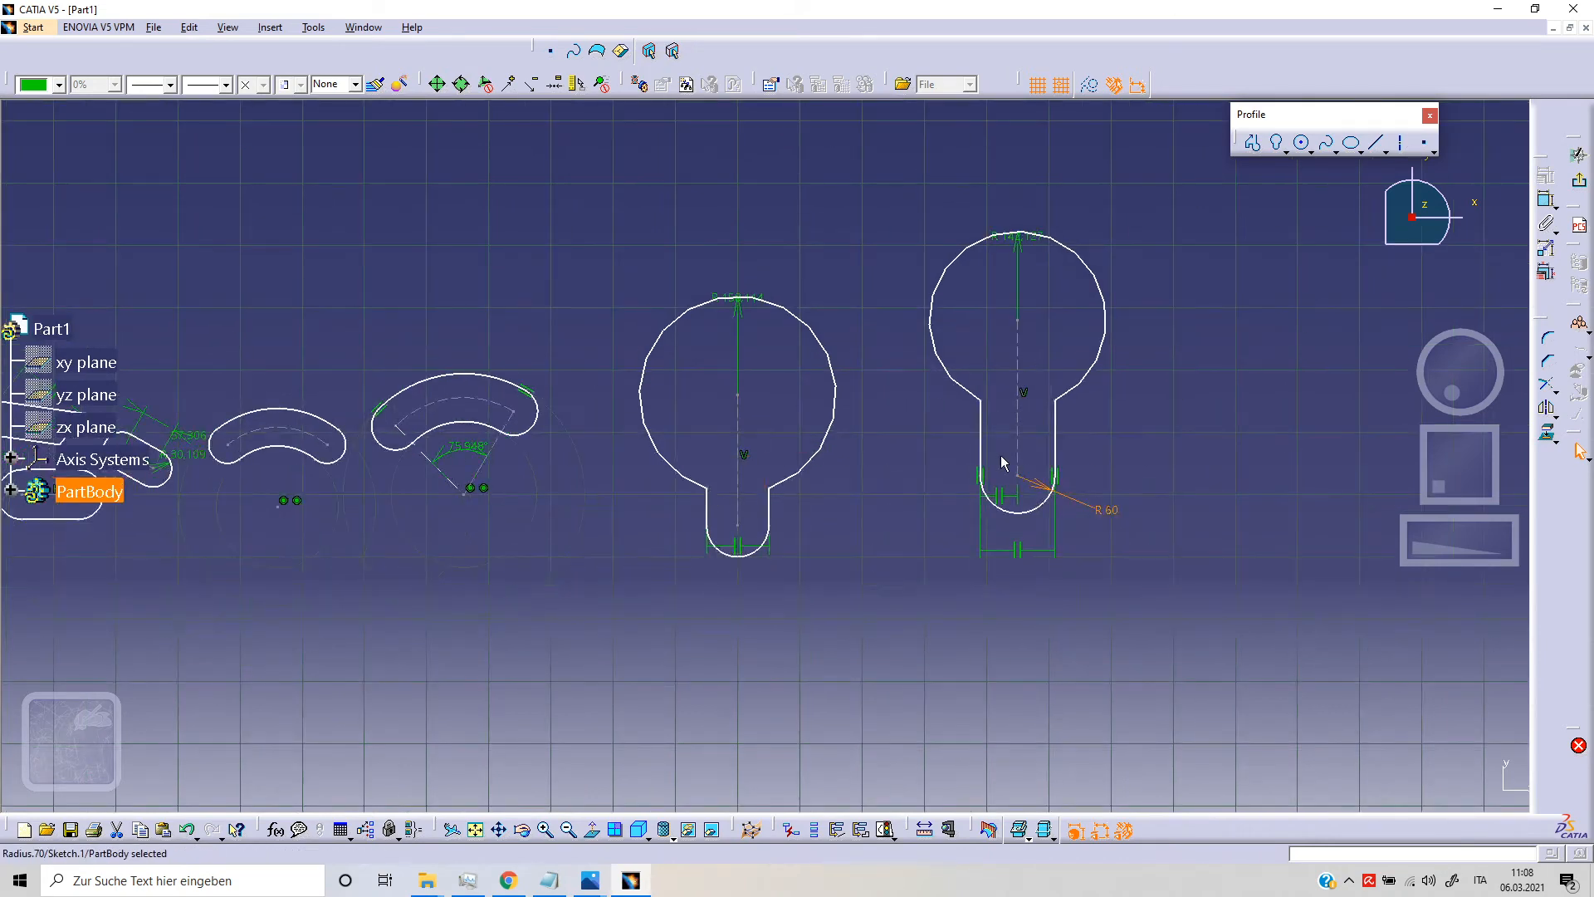
{"action": "left_click", "coordinate": [1017, 359]}
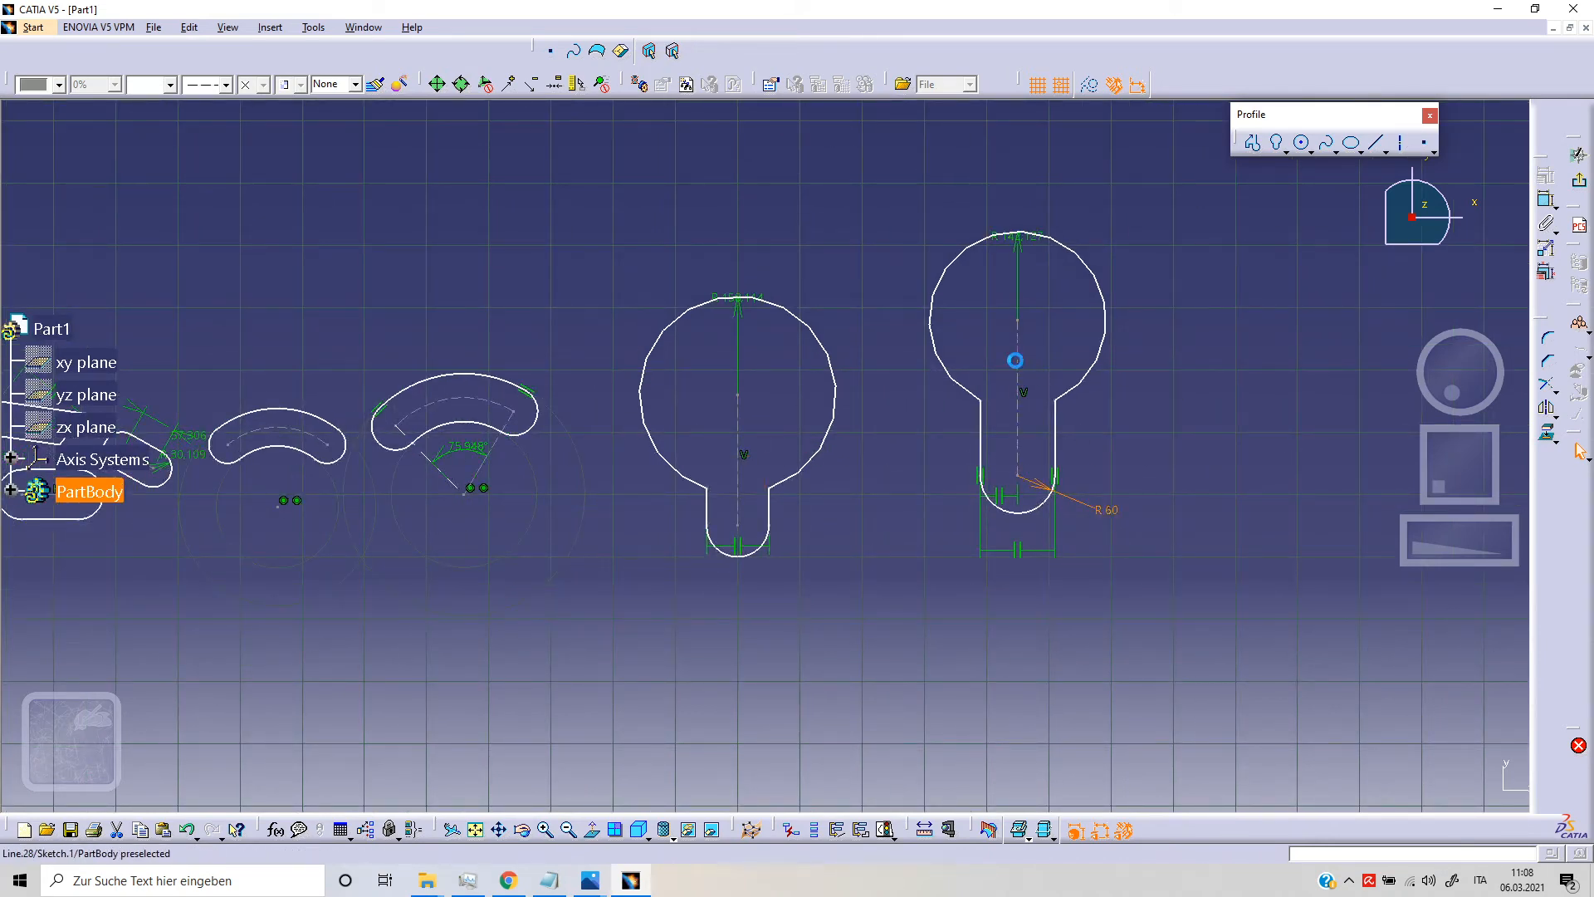
{"action": "left_click", "coordinate": [1547, 199]}
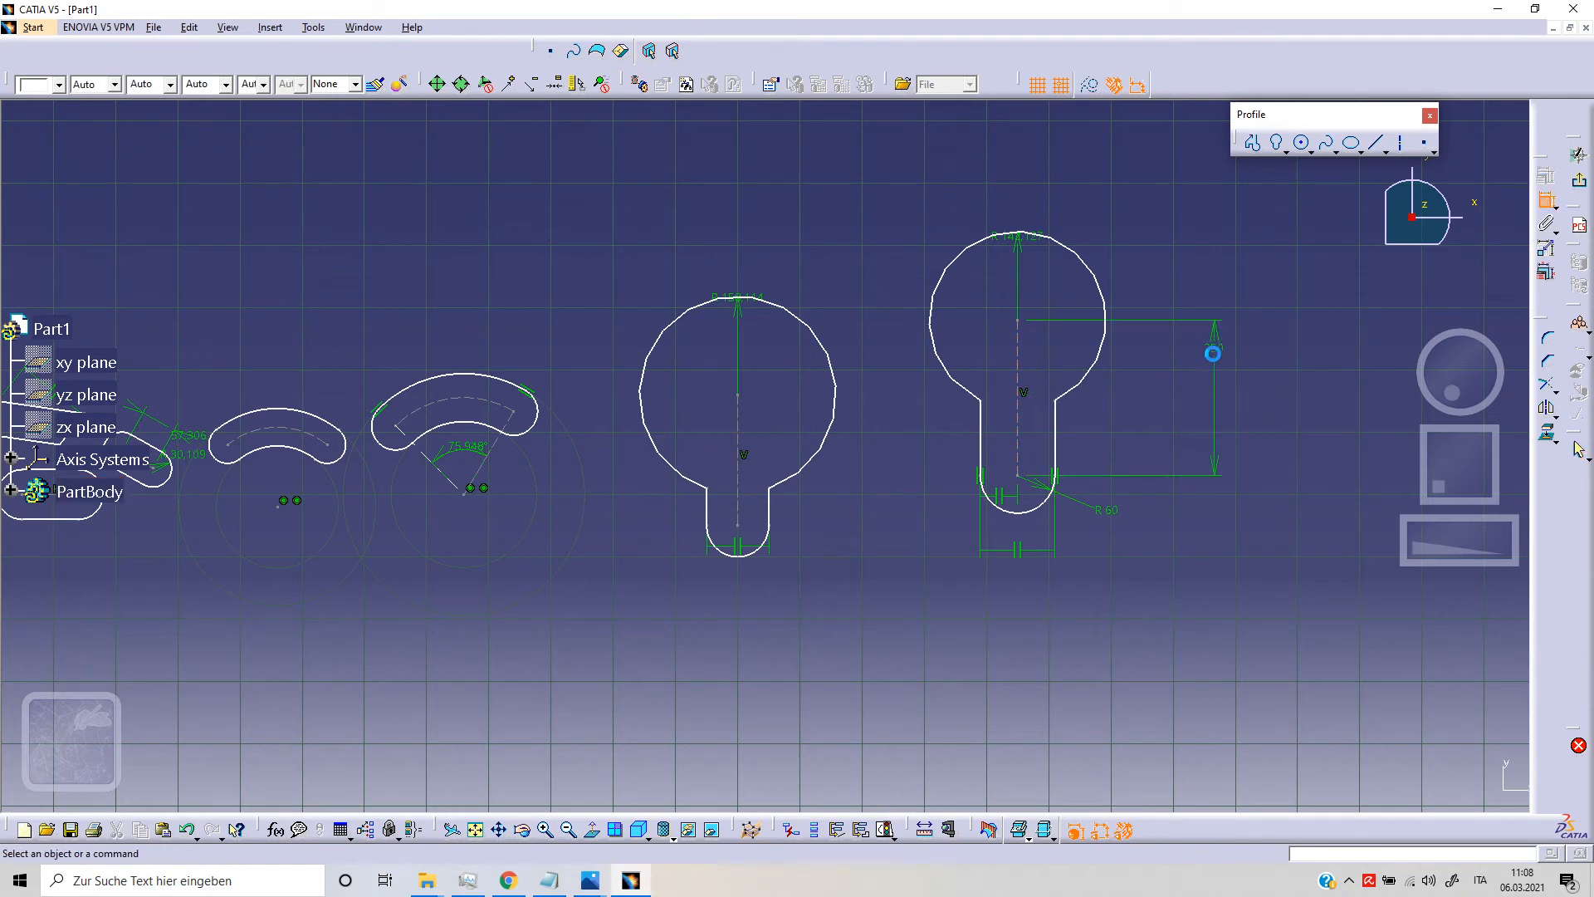
{"action": "left_click", "coordinate": [1226, 355]}
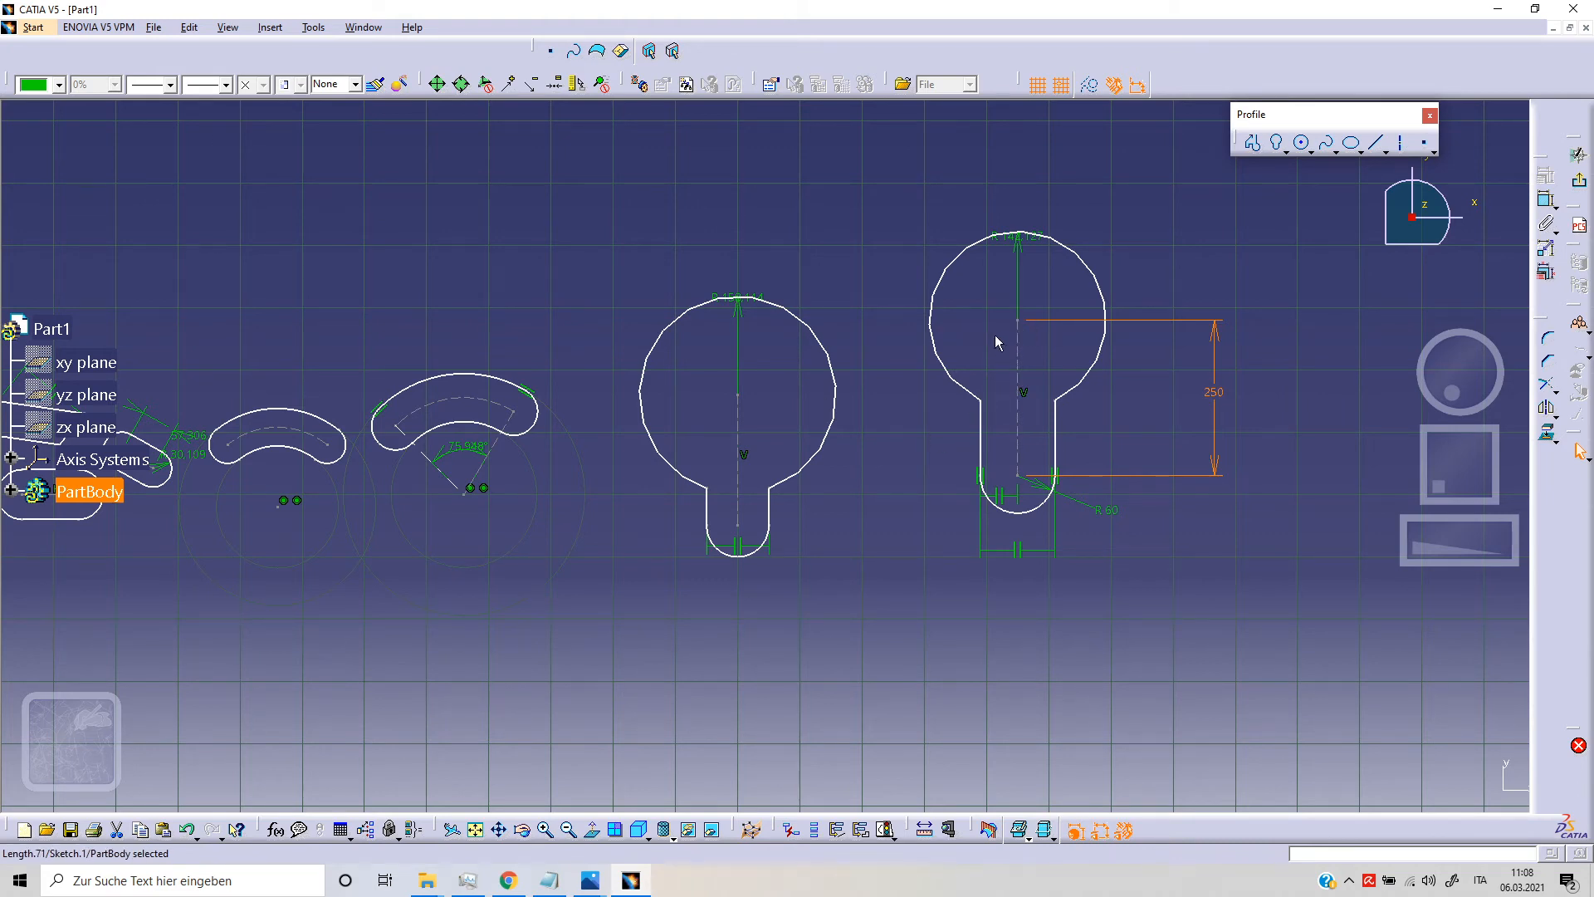
Step: Draw a hexagon beyond the second keyhole, centered at H 2840 mm, V 40 mm, with its upper side passing through V 360 mm
{"action": "middle_click_drag", "start_coordinate": [945, 354], "coordinate": [1022, 303]}
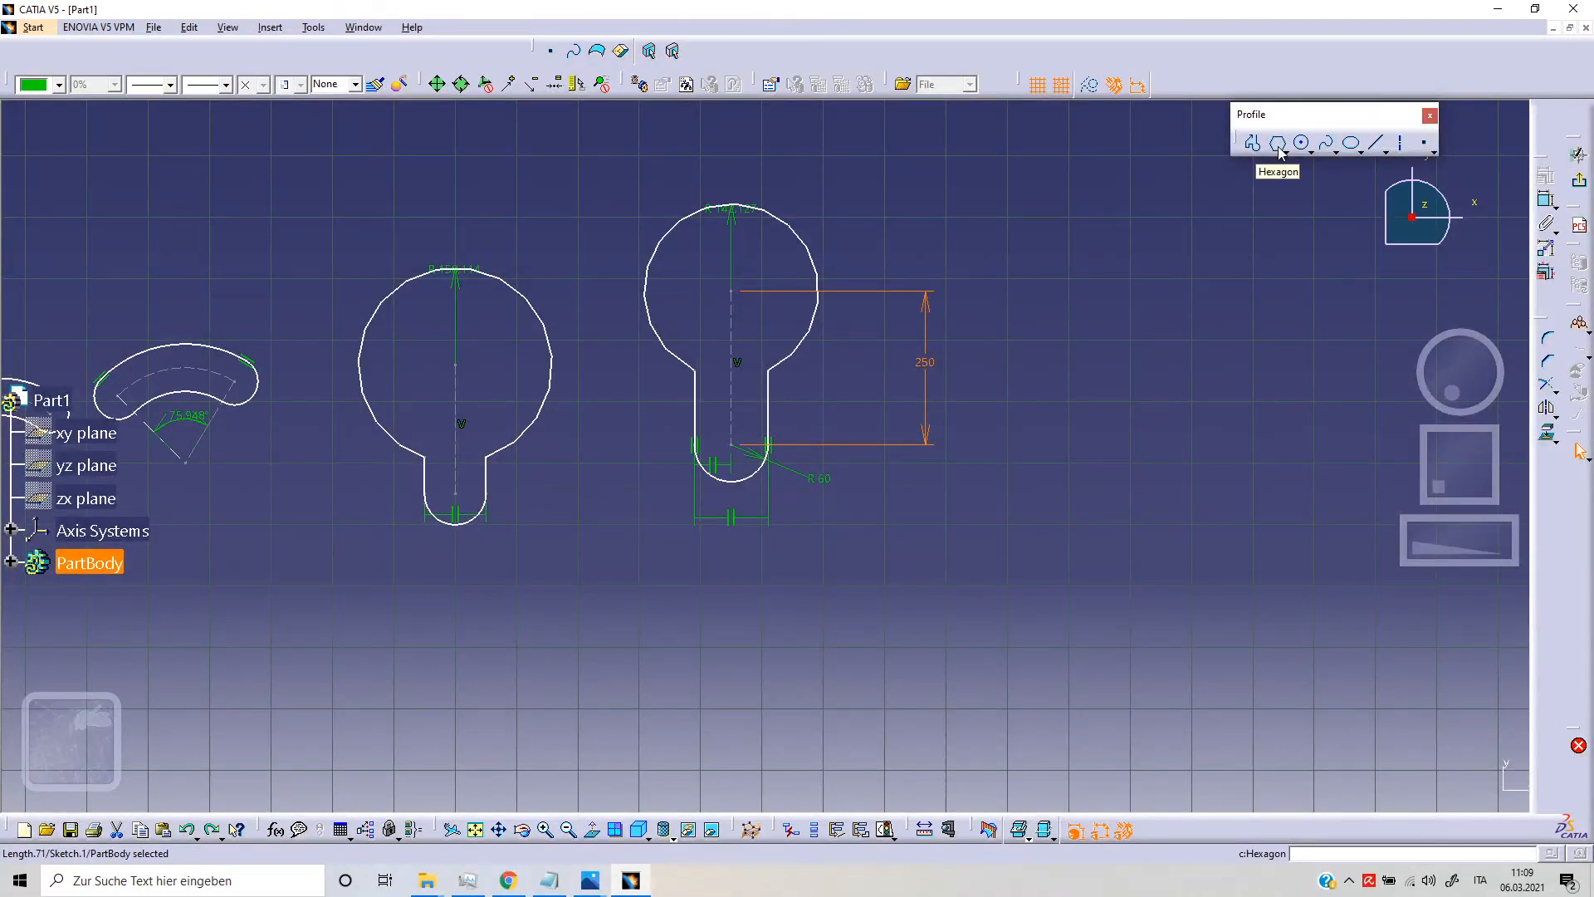
{"action": "left_click", "coordinate": [1279, 152]}
{"action": "mouse_move", "coordinate": [1227, 239]}
{"action": "middle_mouse_down"}
{"action": "mouse_move", "coordinate": [1021, 267]}
{"action": "mouse_move", "coordinate": [744, 274]}
{"action": "middle_mouse_up"}
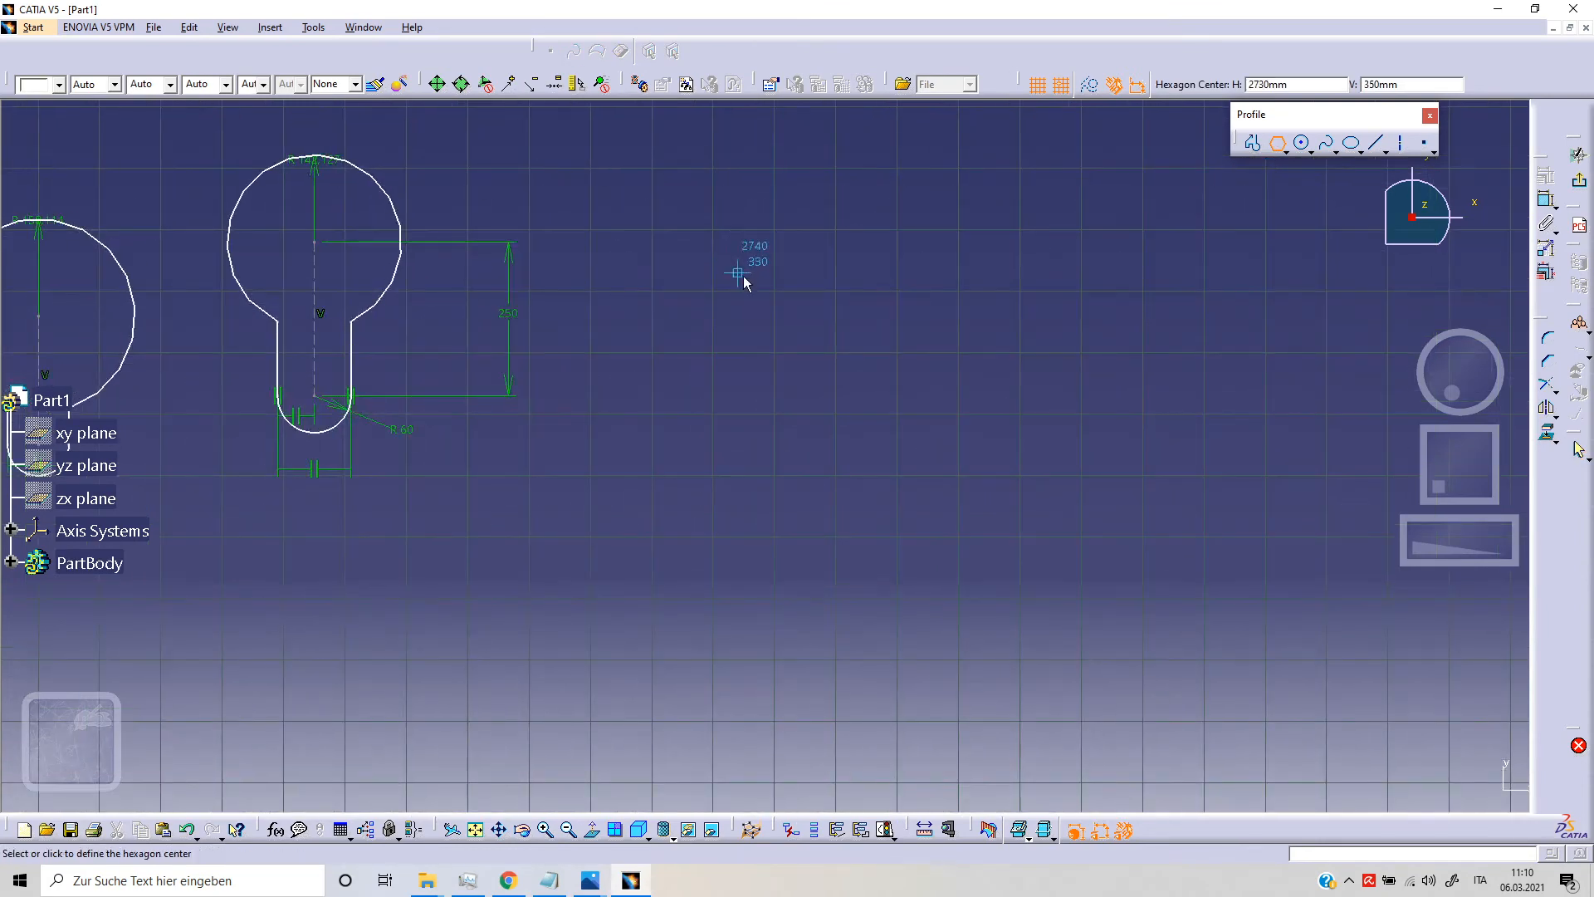
{"action": "left_click", "coordinate": [798, 452]}
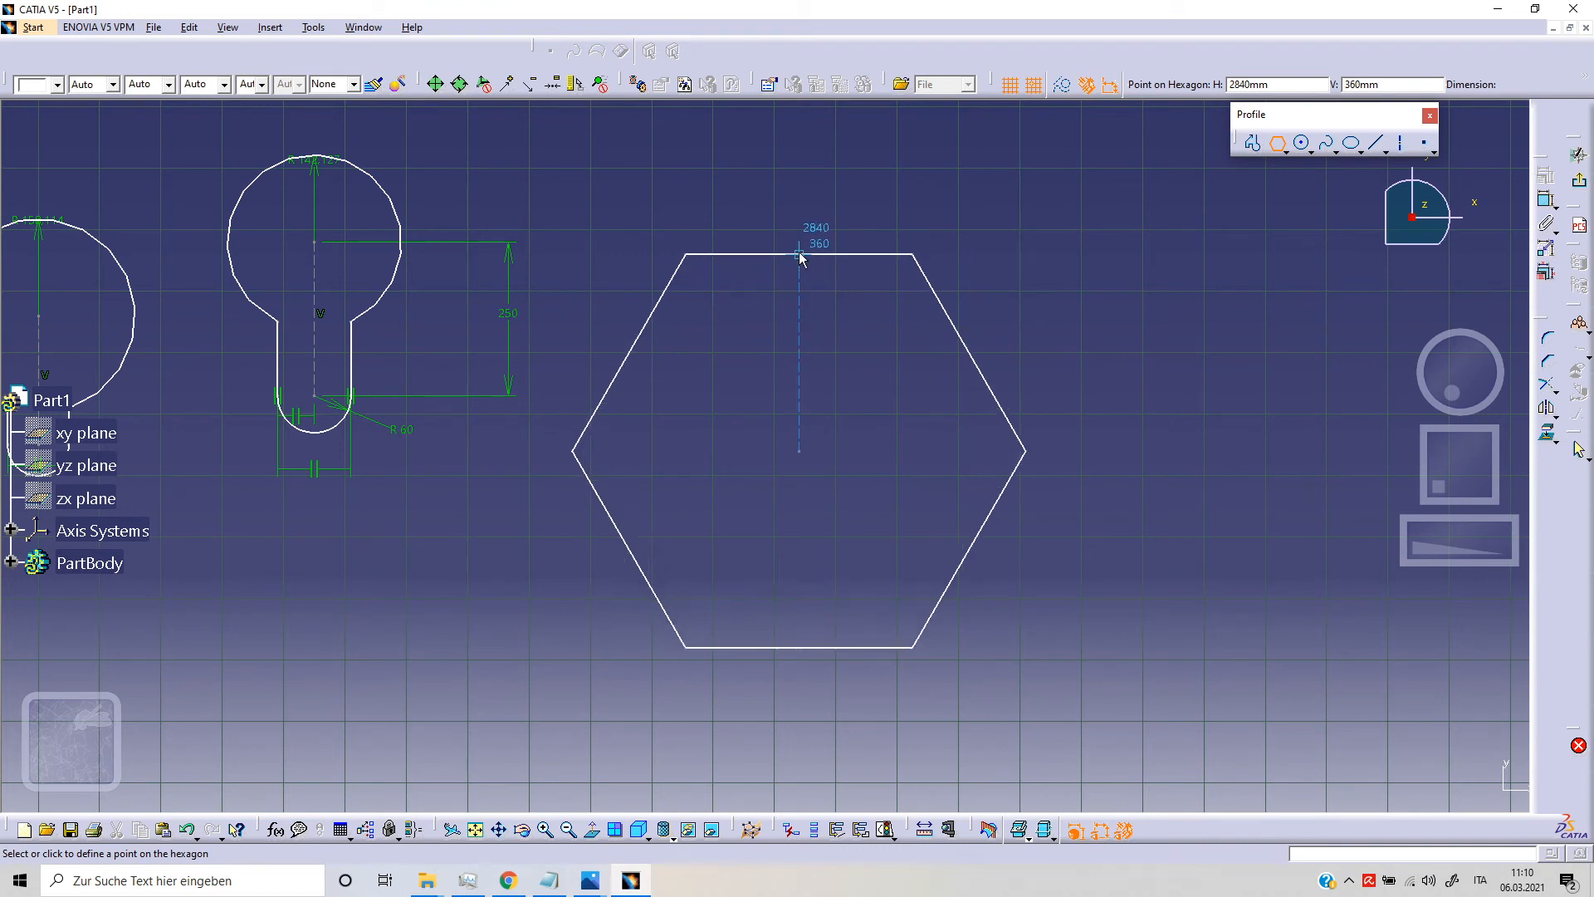
{"action": "left_click", "coordinate": [799, 252]}
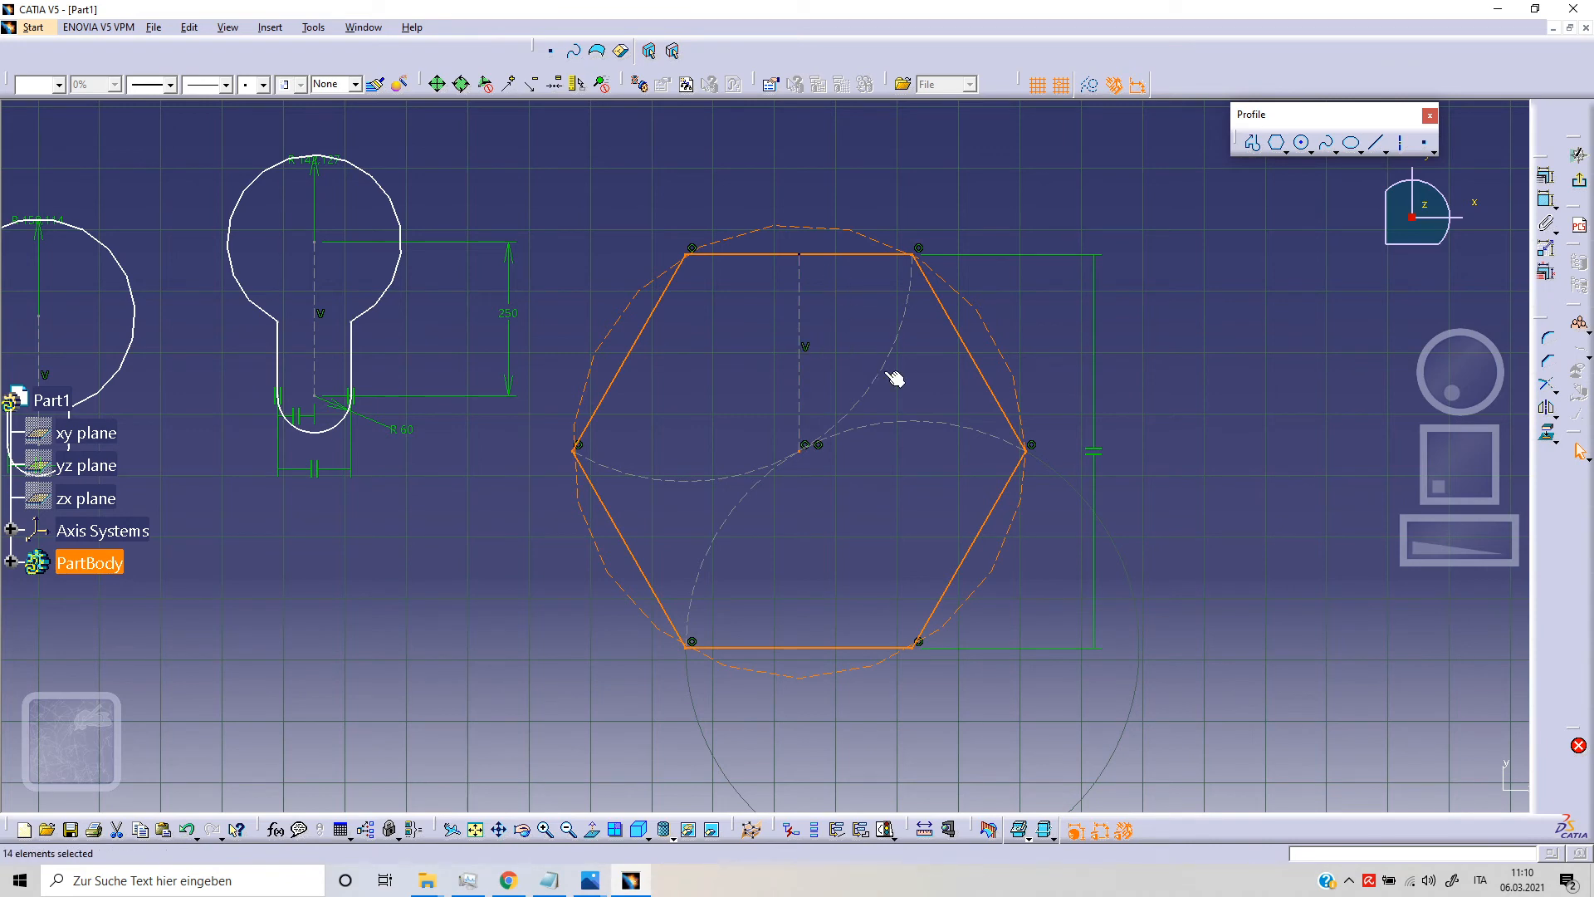
Step: Draw a centered rectangle about 1100 mm high around the hexagon, from the hexagon's center to a corner near H 3504 mm, V 591 mm
{"action": "mouse_move", "coordinate": [792, 449]}
{"action": "middle_mouse_down"}
{"action": "mouse_move", "coordinate": [795, 387]}
{"action": "mouse_move", "coordinate": [805, 461]}
{"action": "middle_mouse_up"}
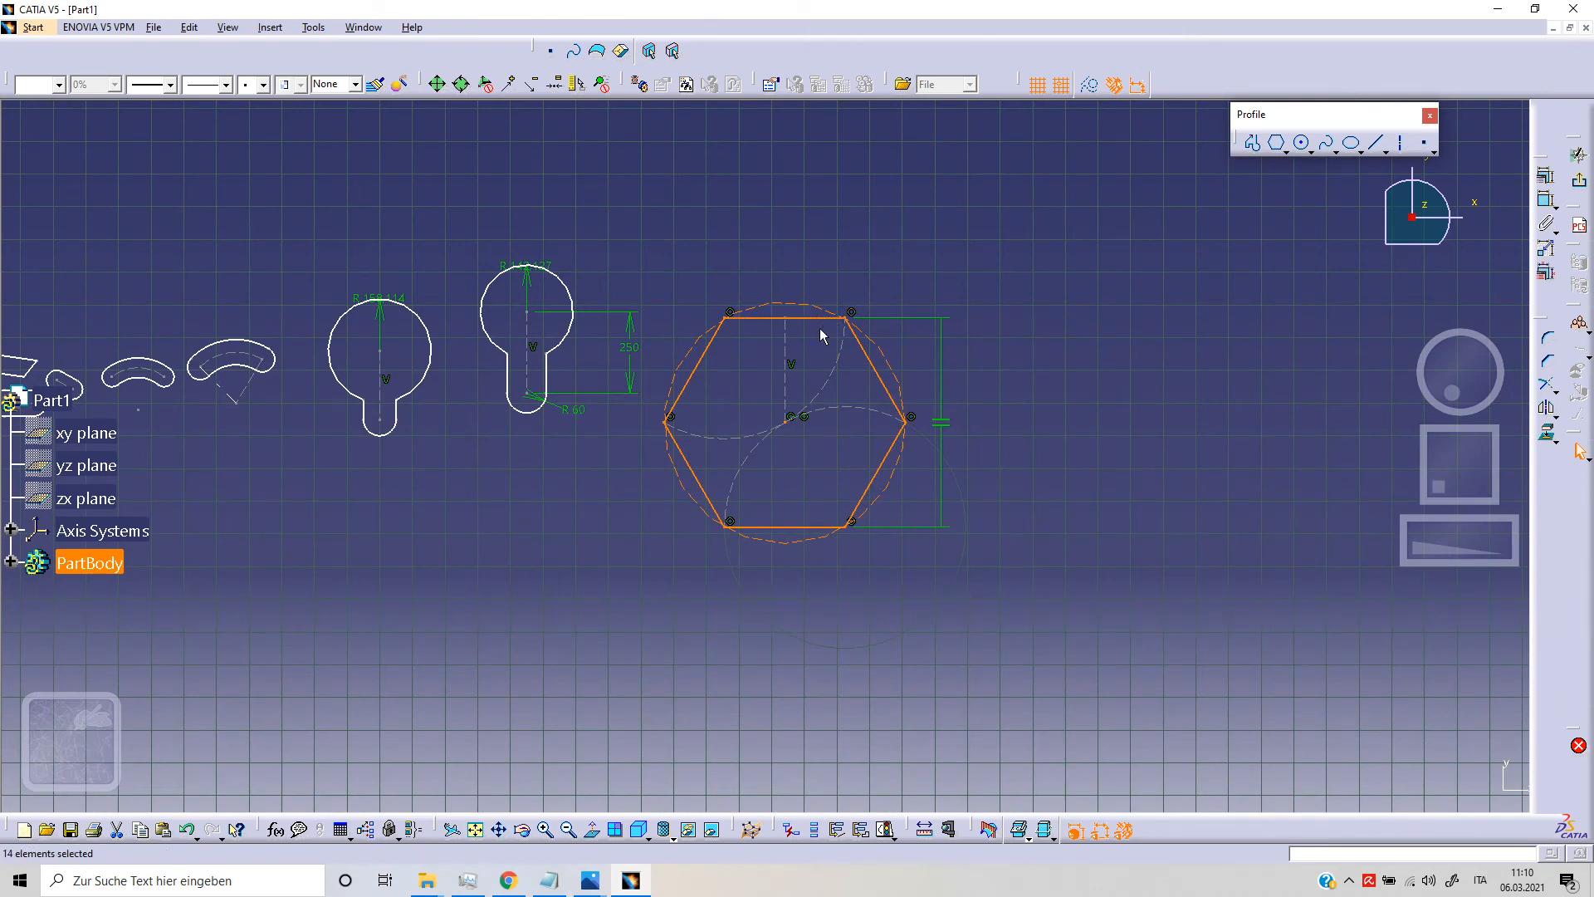
{"action": "mouse_move", "coordinate": [632, 378]}
{"action": "middle_mouse_down"}
{"action": "mouse_move", "coordinate": [765, 369]}
{"action": "mouse_move", "coordinate": [762, 423]}
{"action": "mouse_move", "coordinate": [603, 296]}
{"action": "middle_mouse_up"}
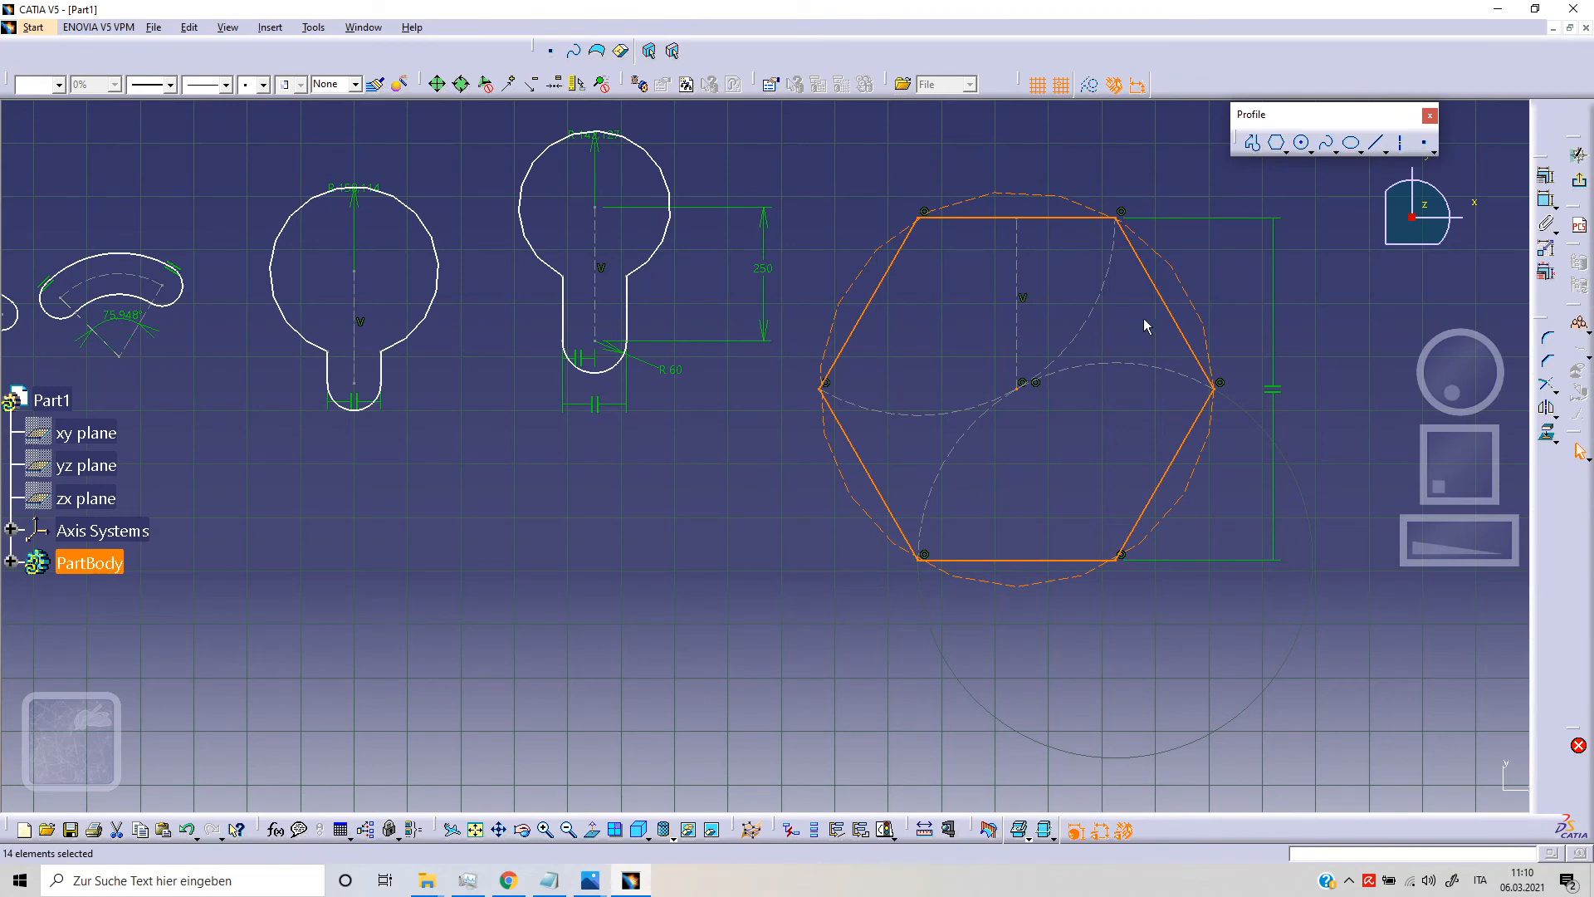
{"action": "mouse_move", "coordinate": [896, 338]}
{"action": "middle_mouse_down"}
{"action": "mouse_move", "coordinate": [651, 356]}
{"action": "mouse_move", "coordinate": [656, 381]}
{"action": "middle_mouse_up"}
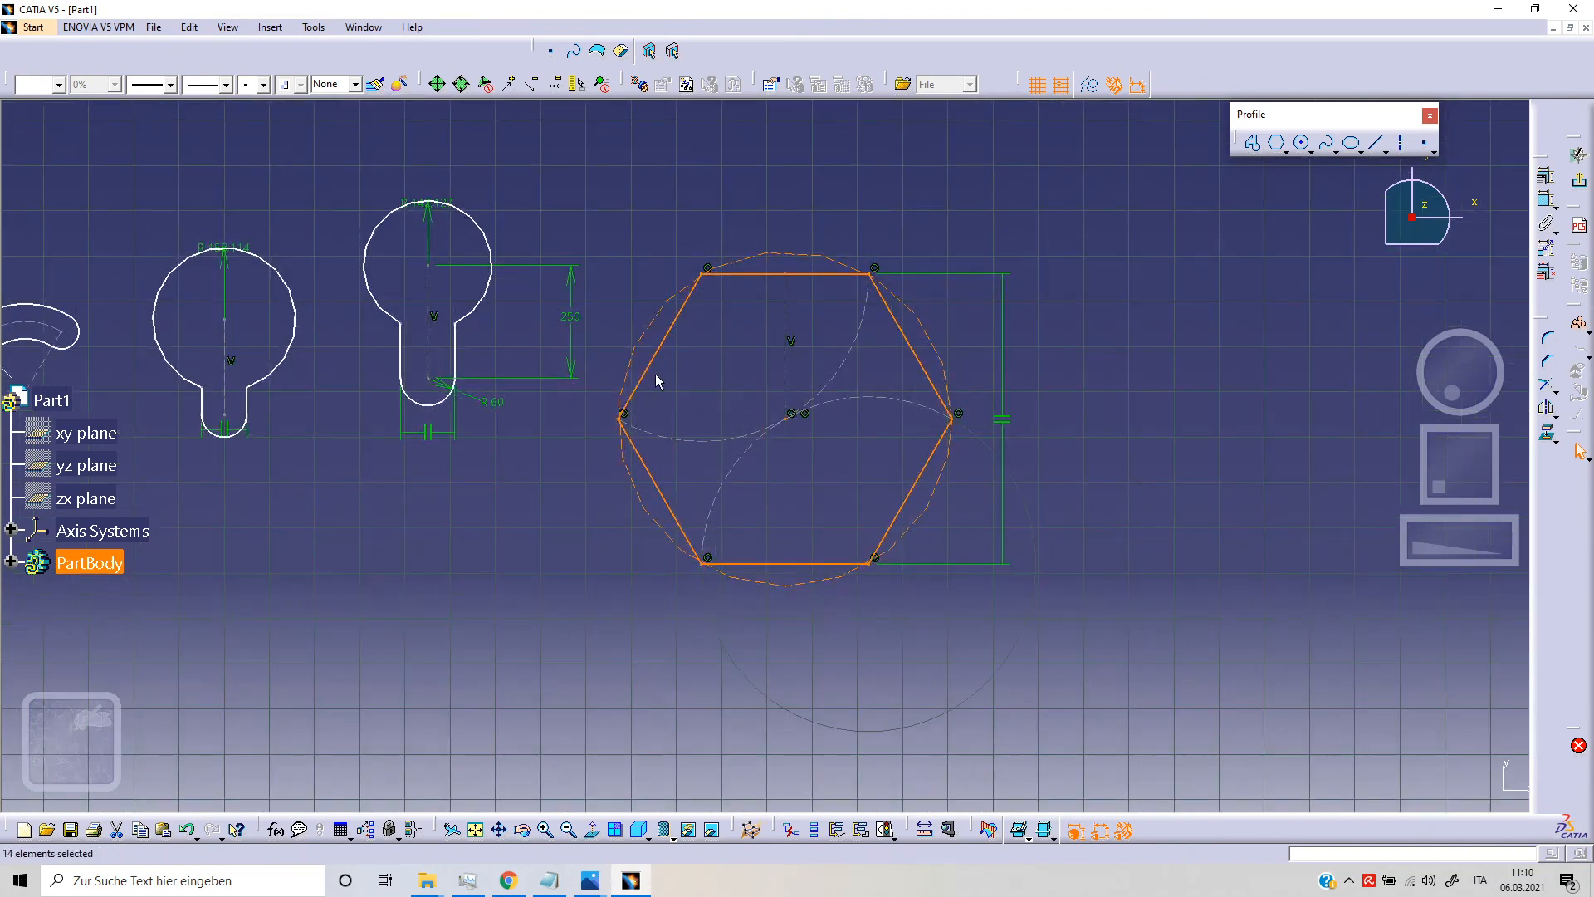
{"action": "left_click", "coordinate": [1283, 151]}
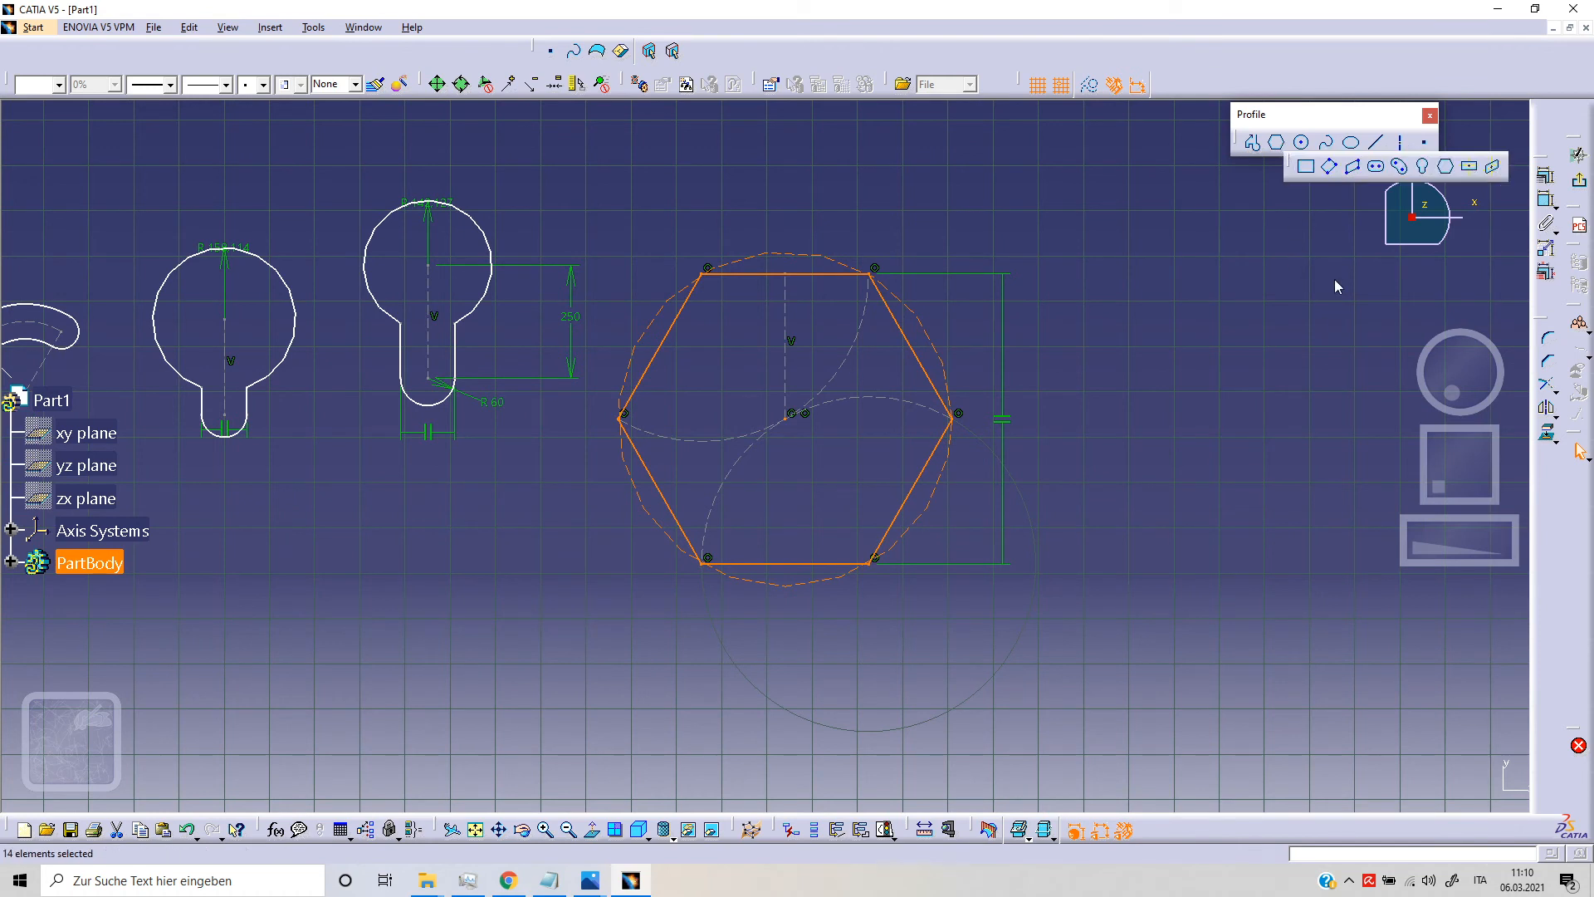
{"action": "left_click", "coordinate": [1470, 170]}
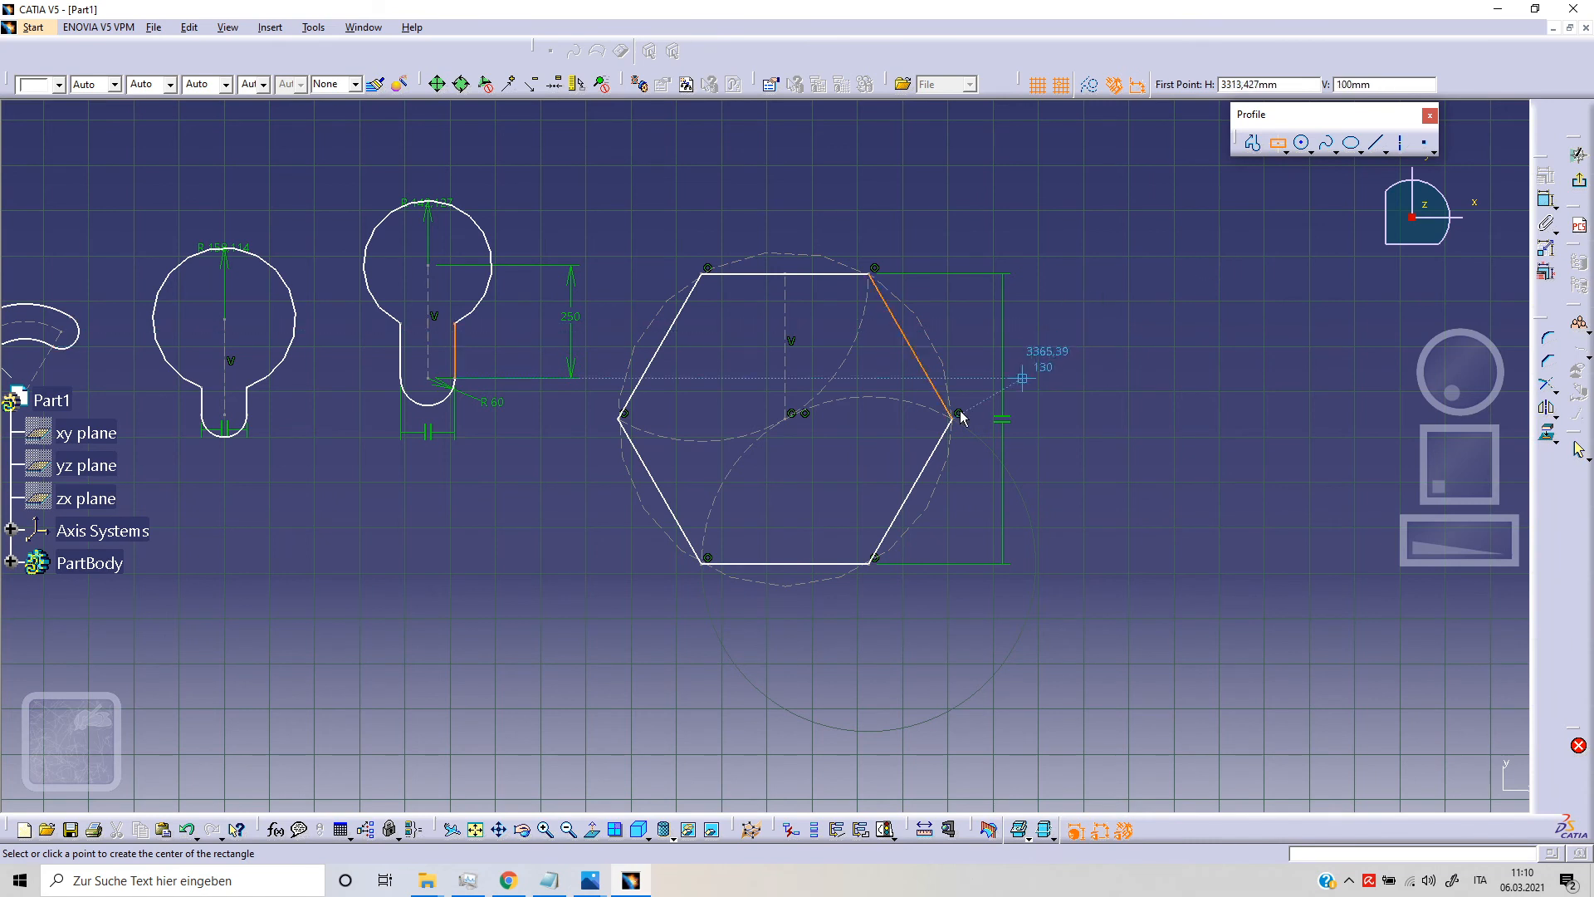
{"action": "left_click", "coordinate": [792, 416]}
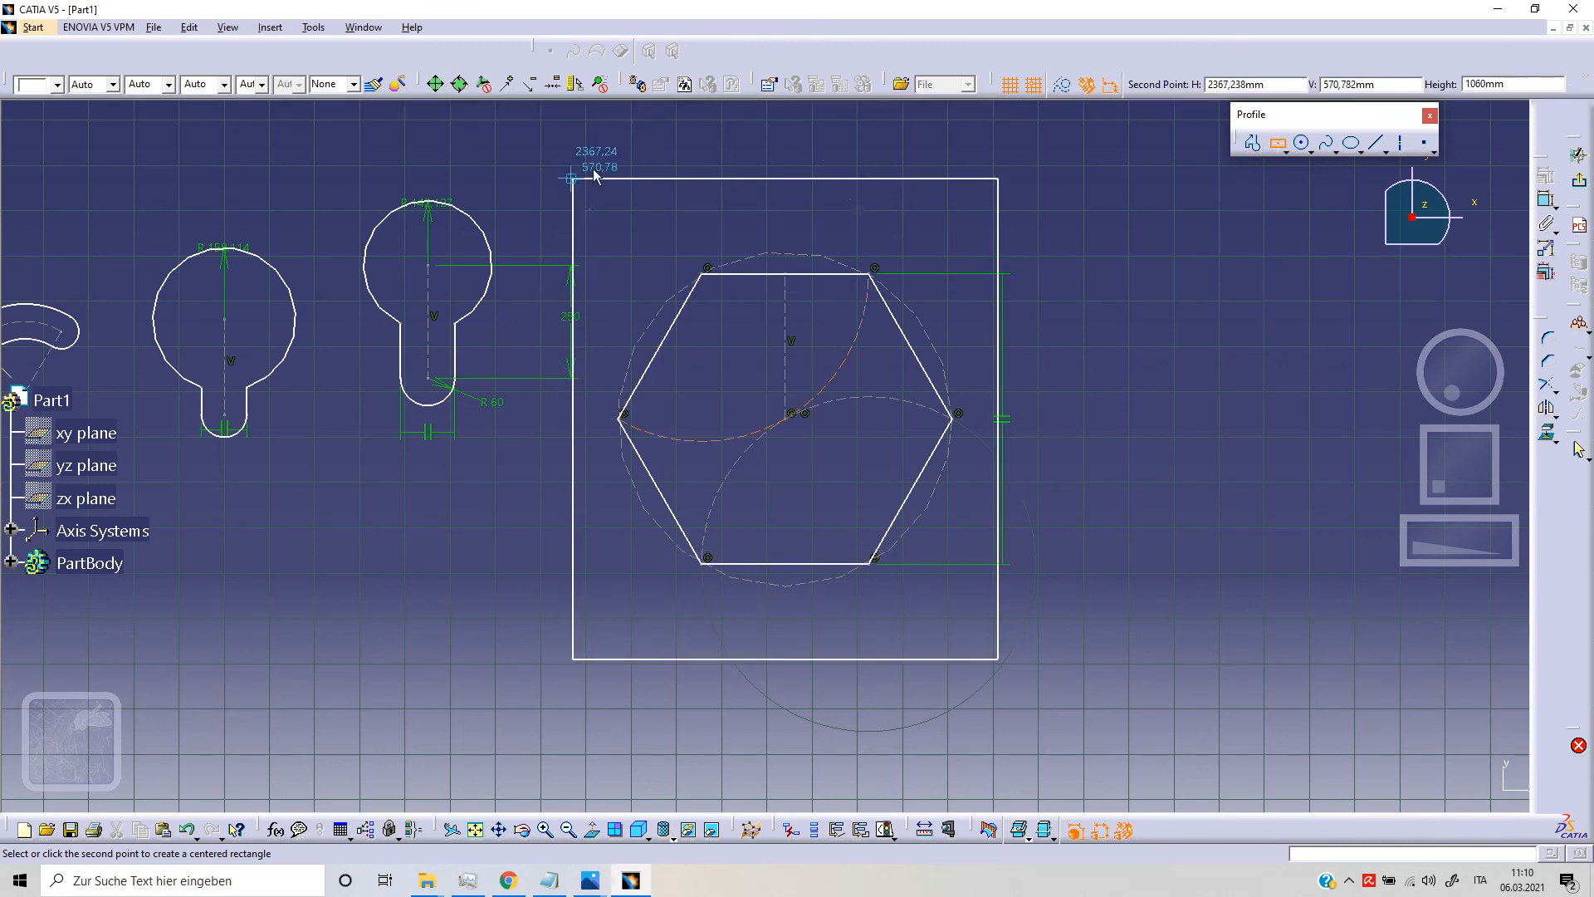
{"action": "left_click", "coordinate": [1084, 171]}
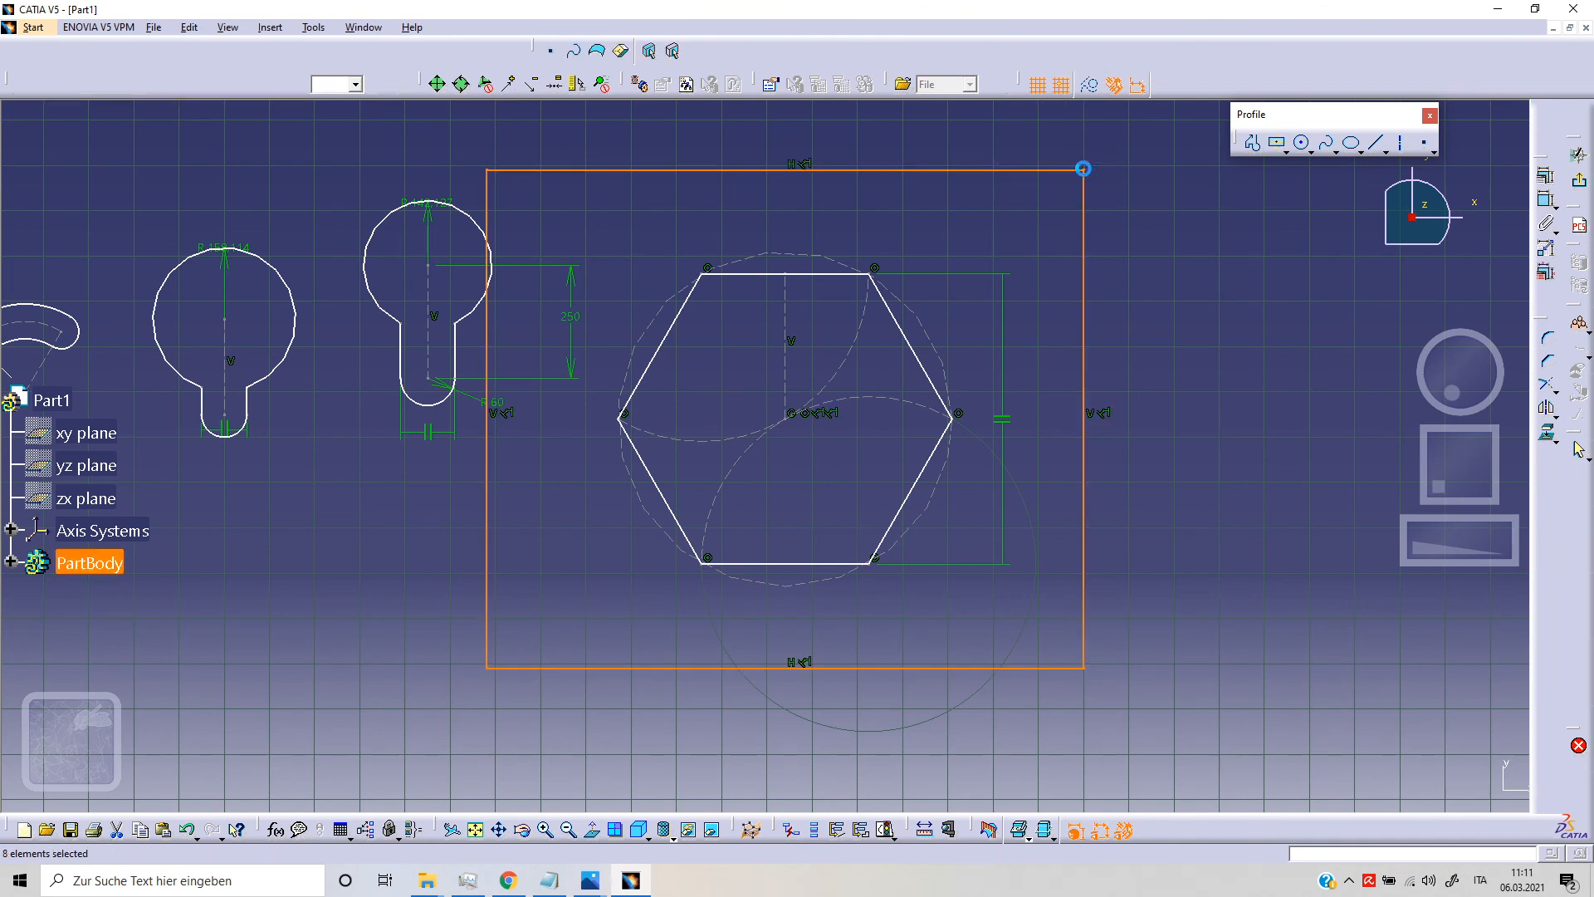
{"action": "left_click", "coordinate": [1202, 357]}
Step: Start the Centered Parallelogram tool for a new profile defined by two reference lines
{"action": "middle_click_drag", "start_coordinate": [1236, 395], "coordinate": [1193, 416]}
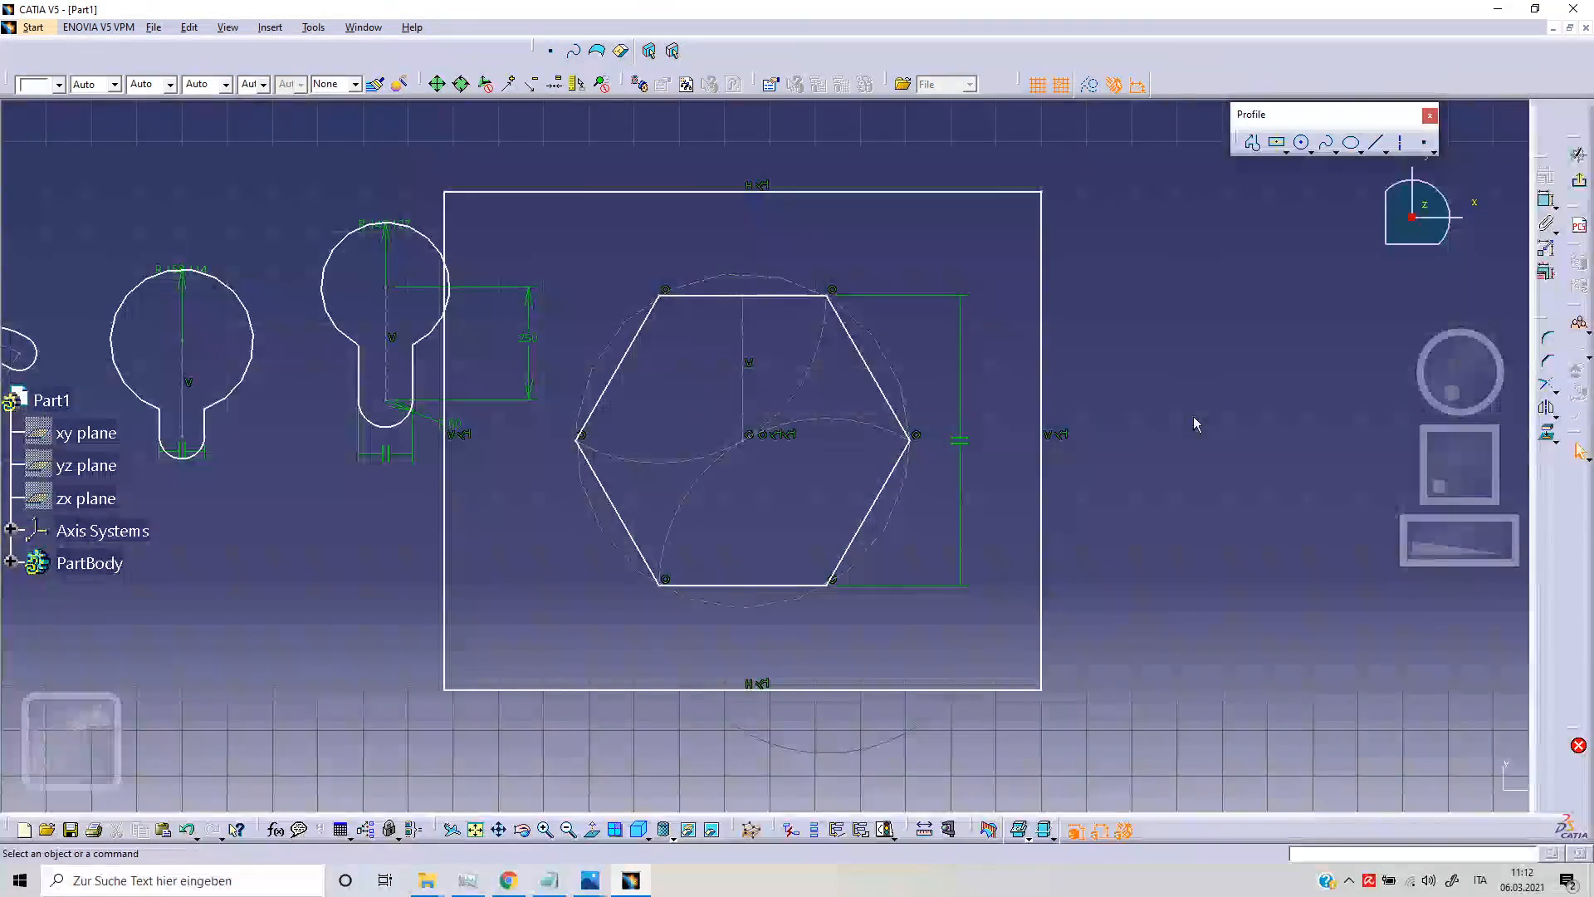
{"action": "left_click", "coordinate": [1286, 152]}
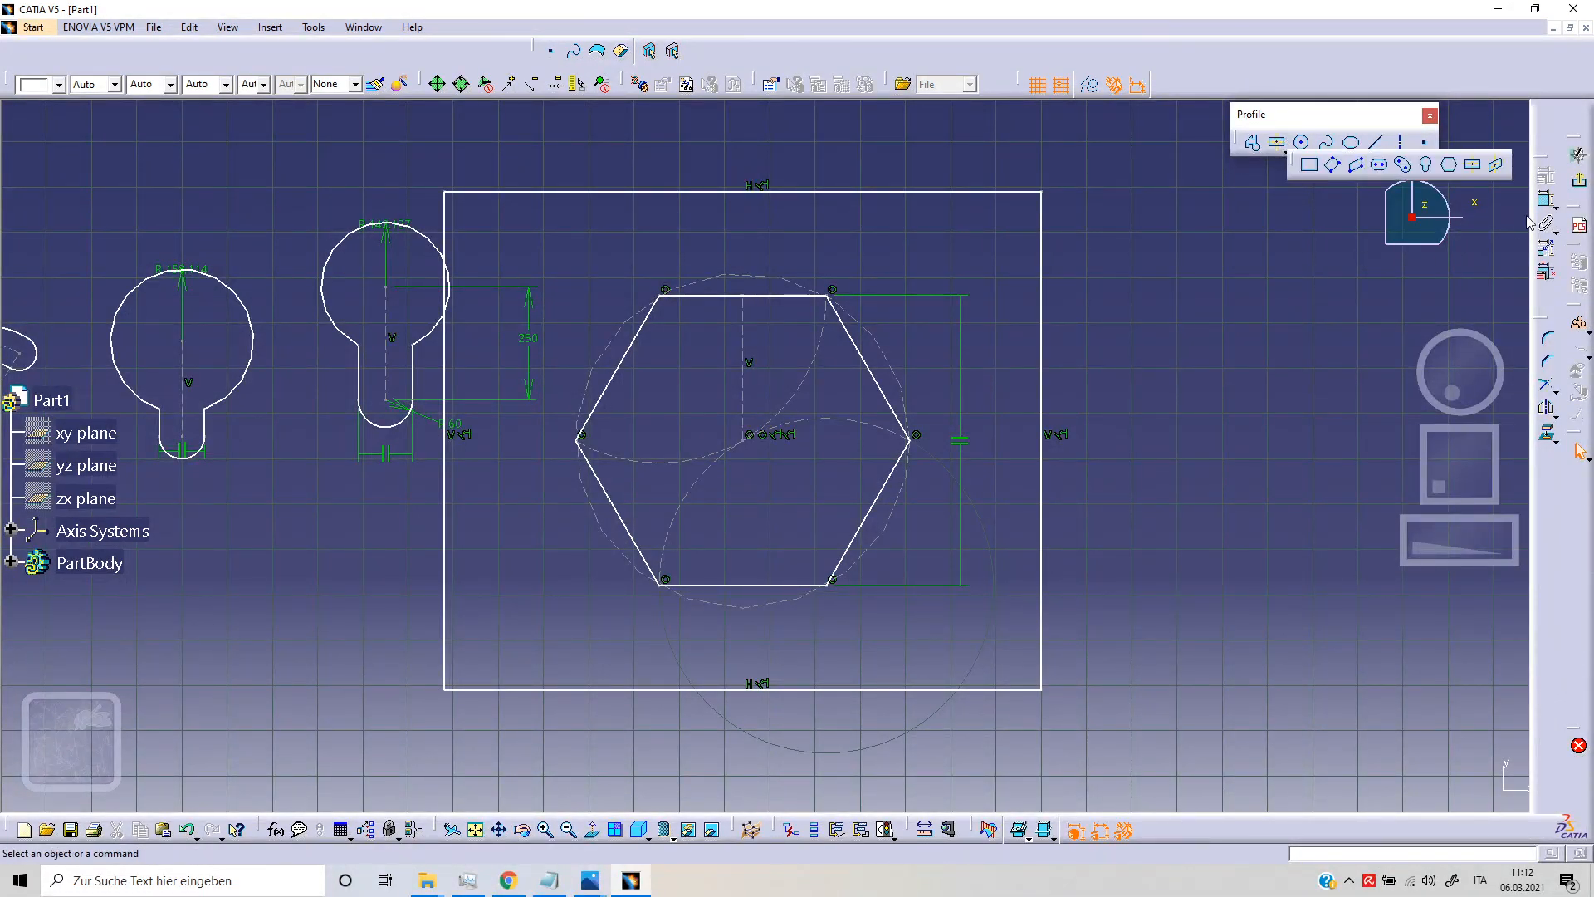
{"action": "left_click", "coordinate": [1498, 171]}
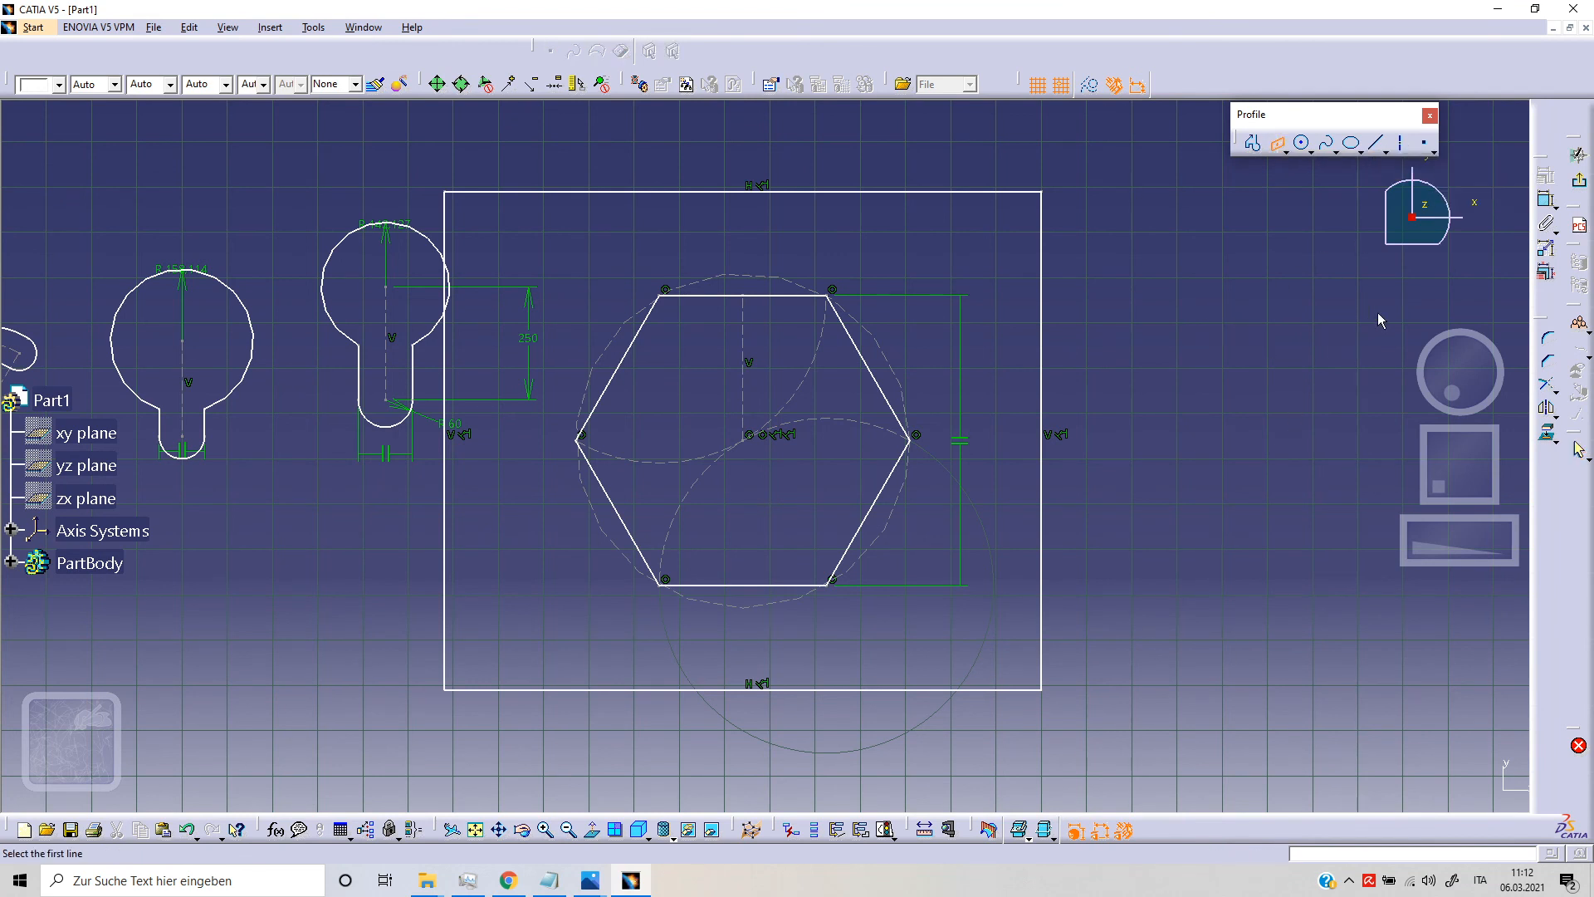
{"action": "left_click", "coordinate": [1286, 153]}
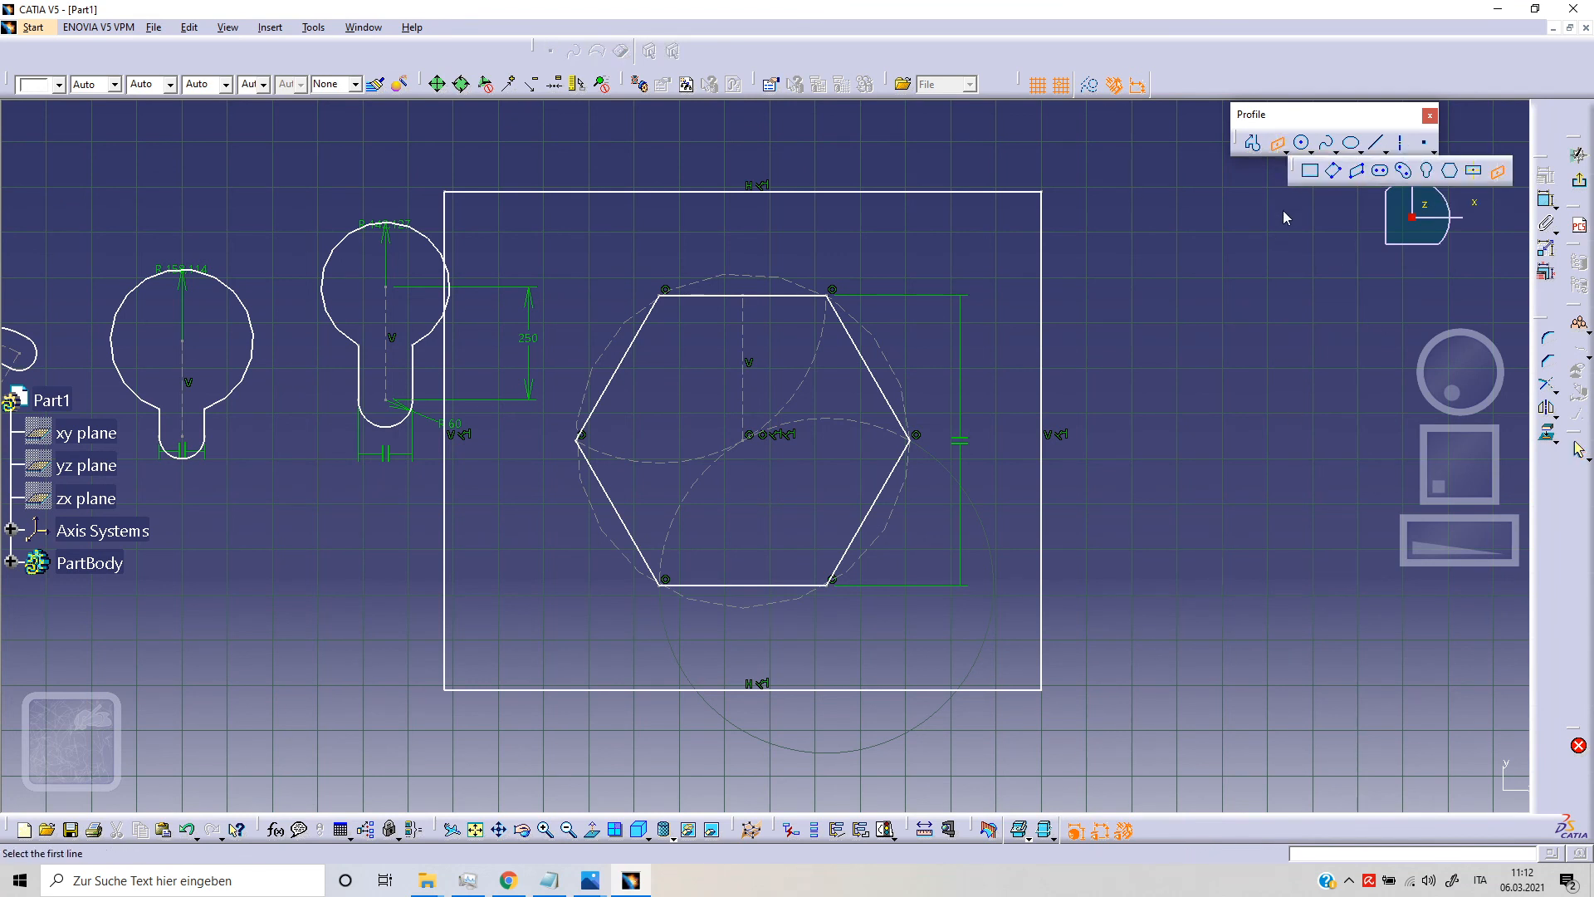
{"action": "left_click", "coordinate": [1273, 304]}
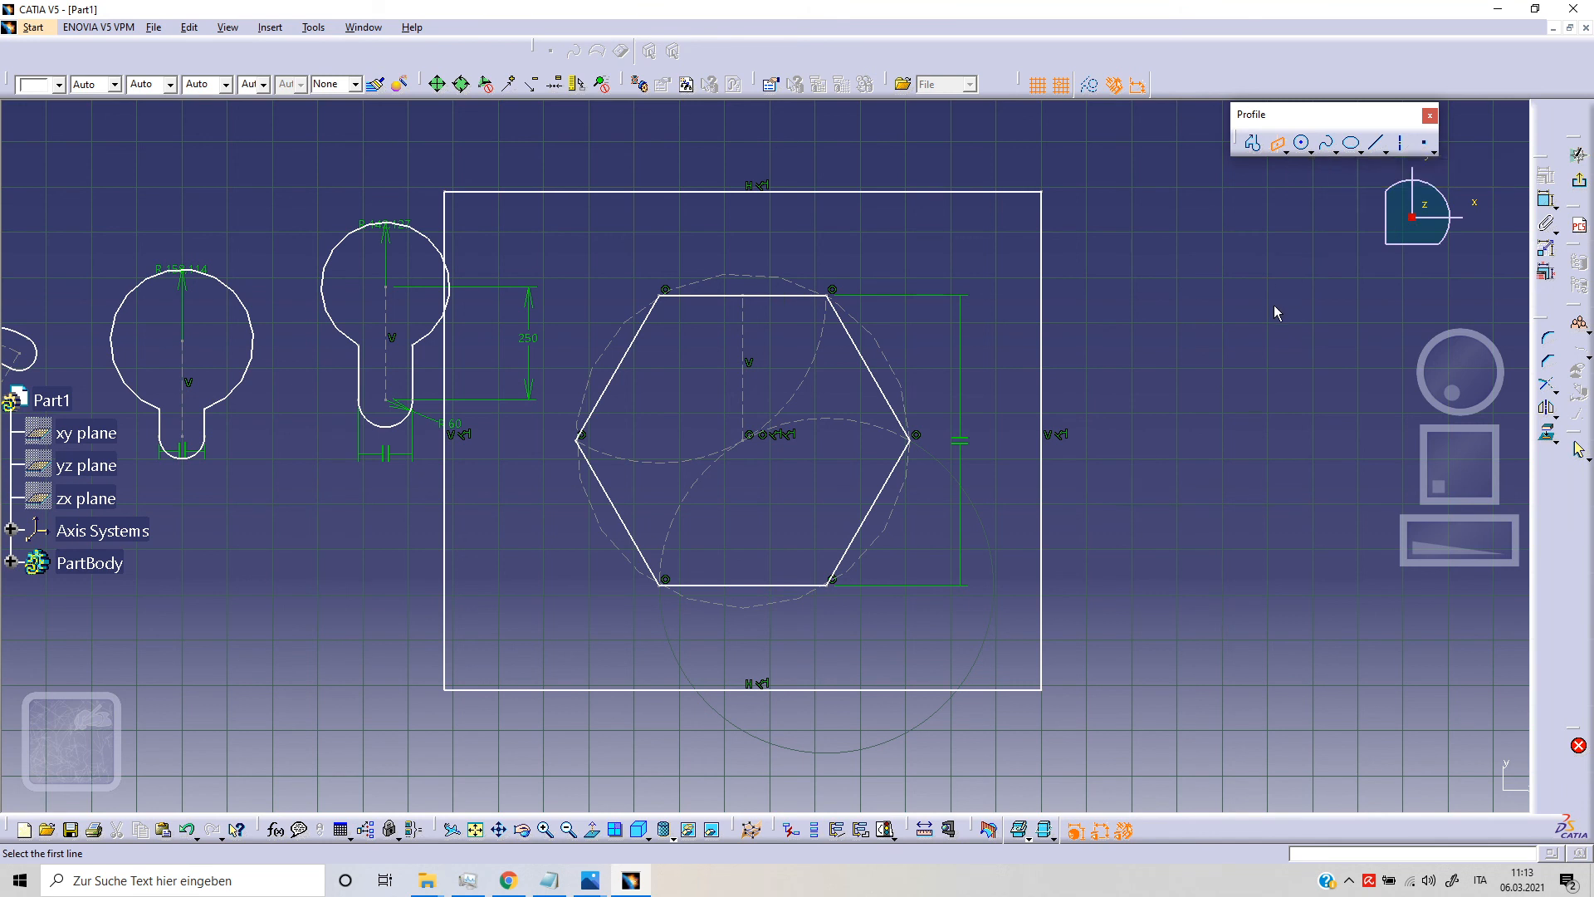